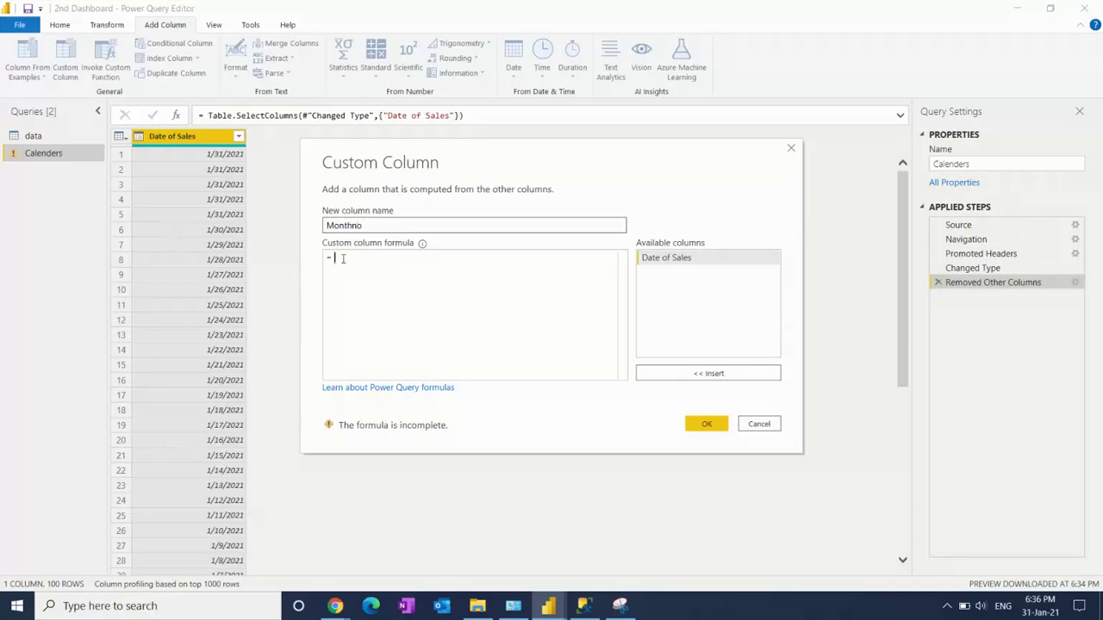
Step: Create the Monthno column with the formula Date.Month([Date of Sales])
text(mon)
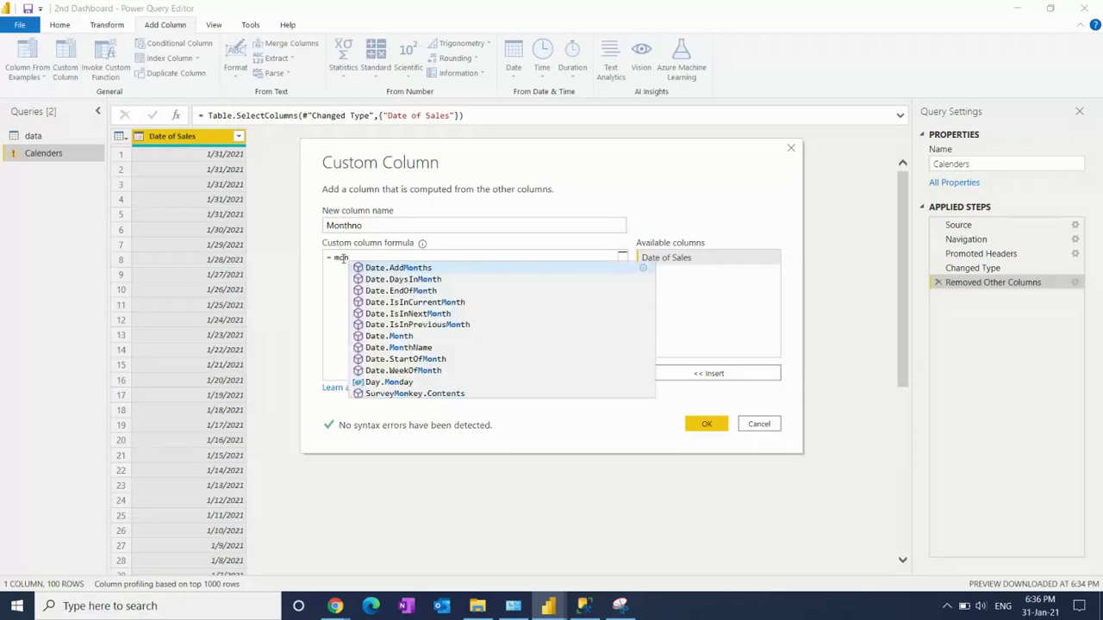
key(Down)
key(Down)
key(Down)
key(Down)
key(Down)
key(Down)
key(Tab)
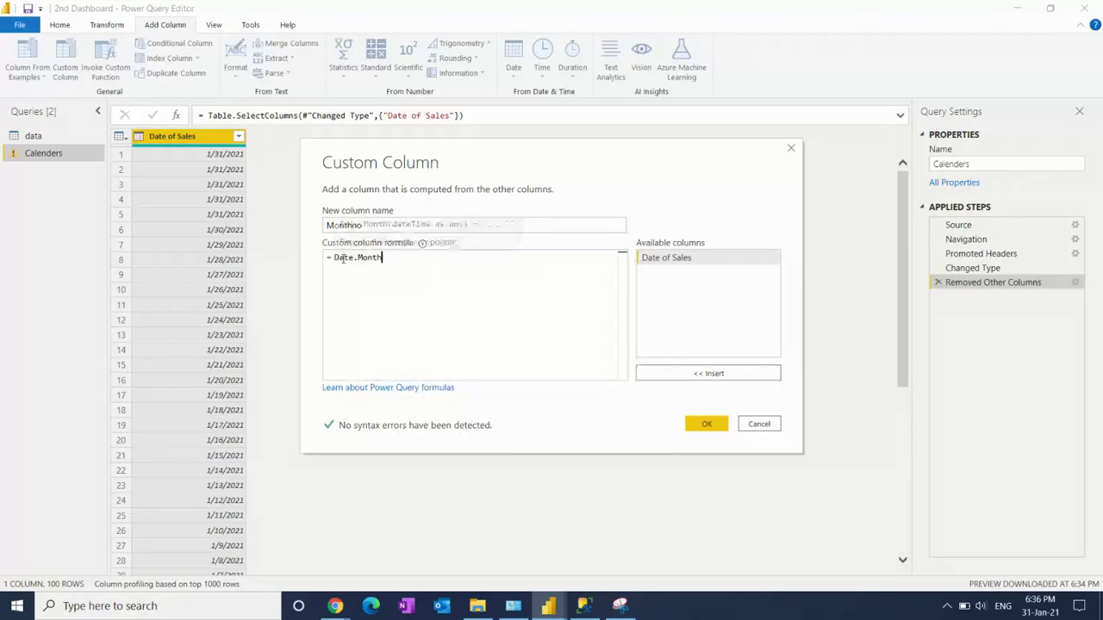
text(()
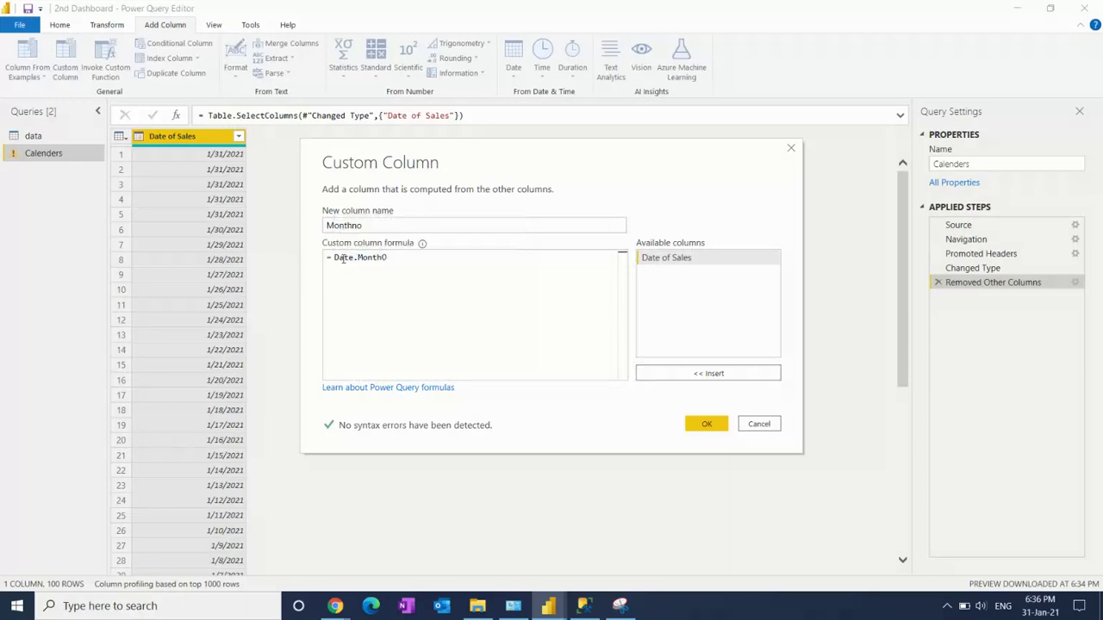
key(Delete)
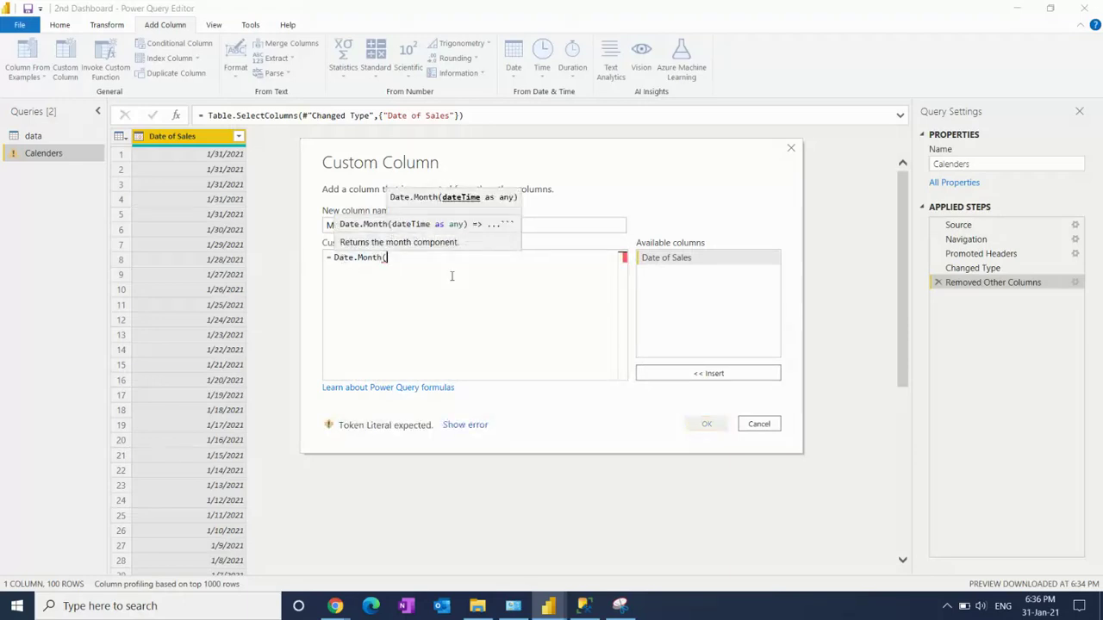
double_click(689, 258)
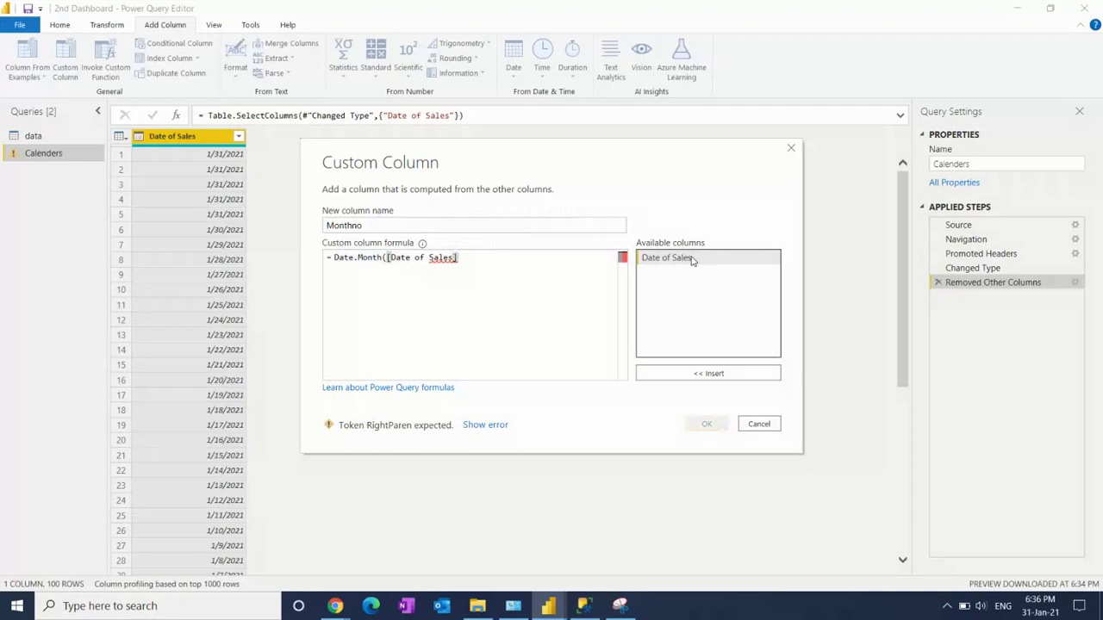
text())
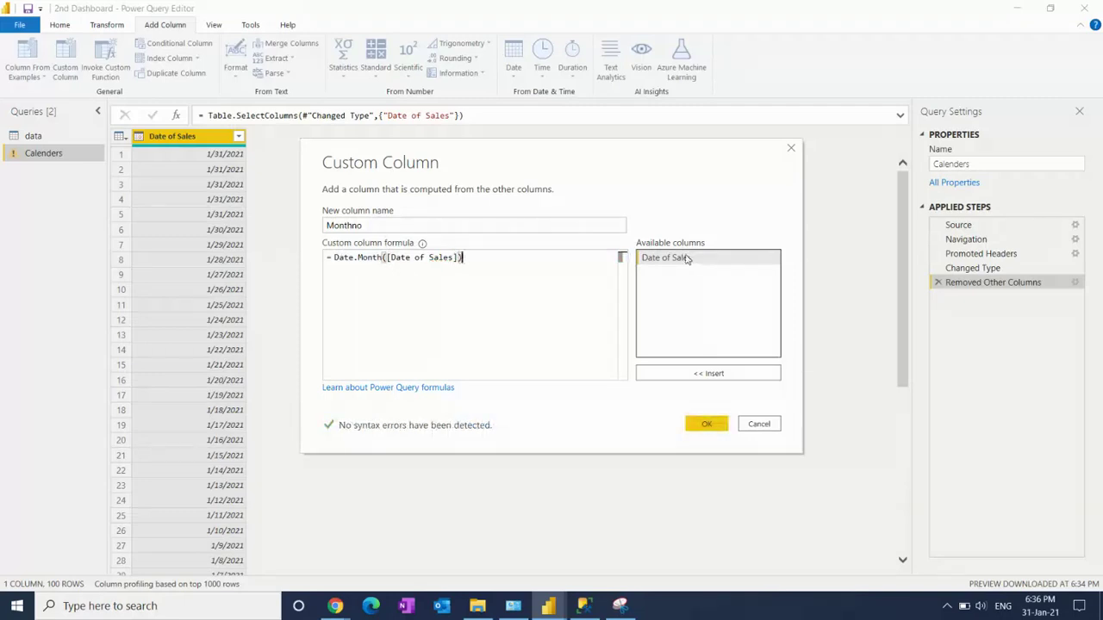
click(707, 423)
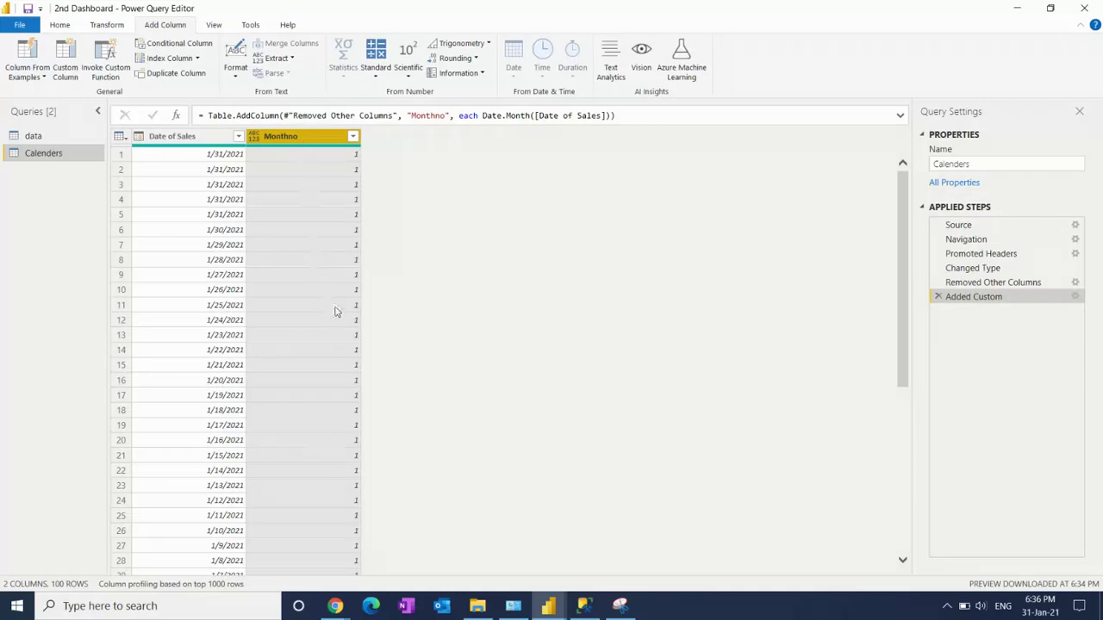
Step: Create a Month Name custom column using Date.MonthName([Date of Sales])
click(66, 69)
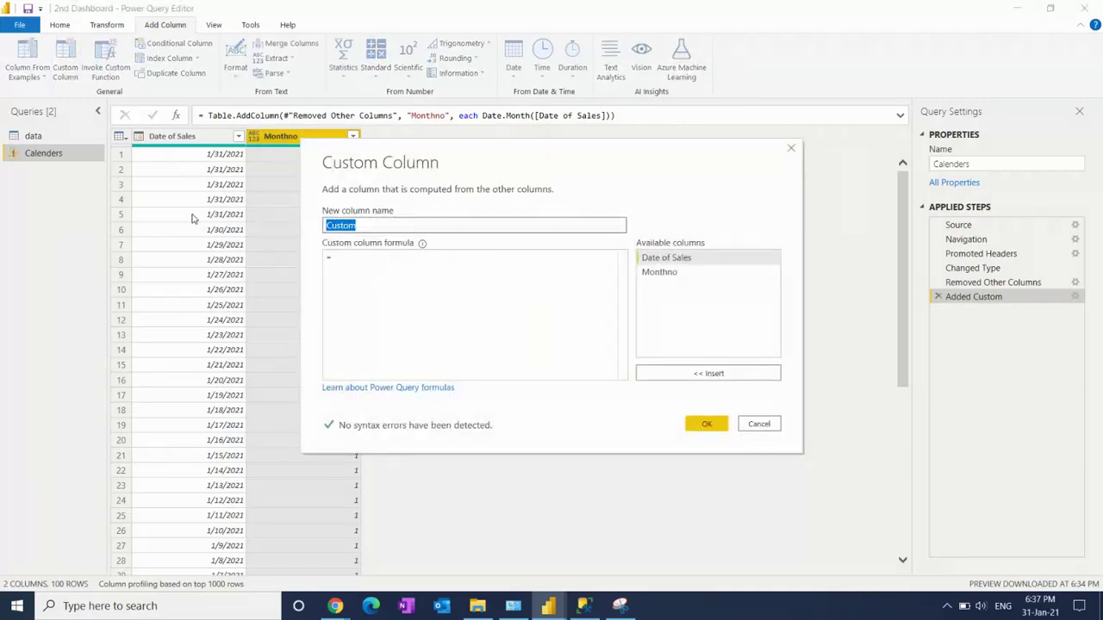
key(BackSpace)
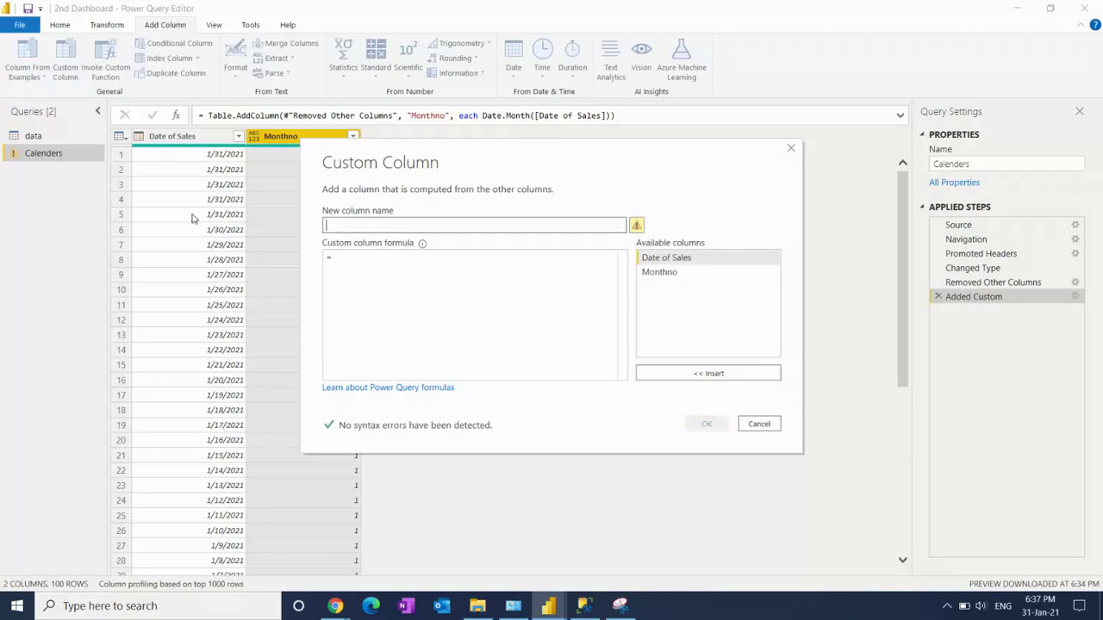
text(Month)
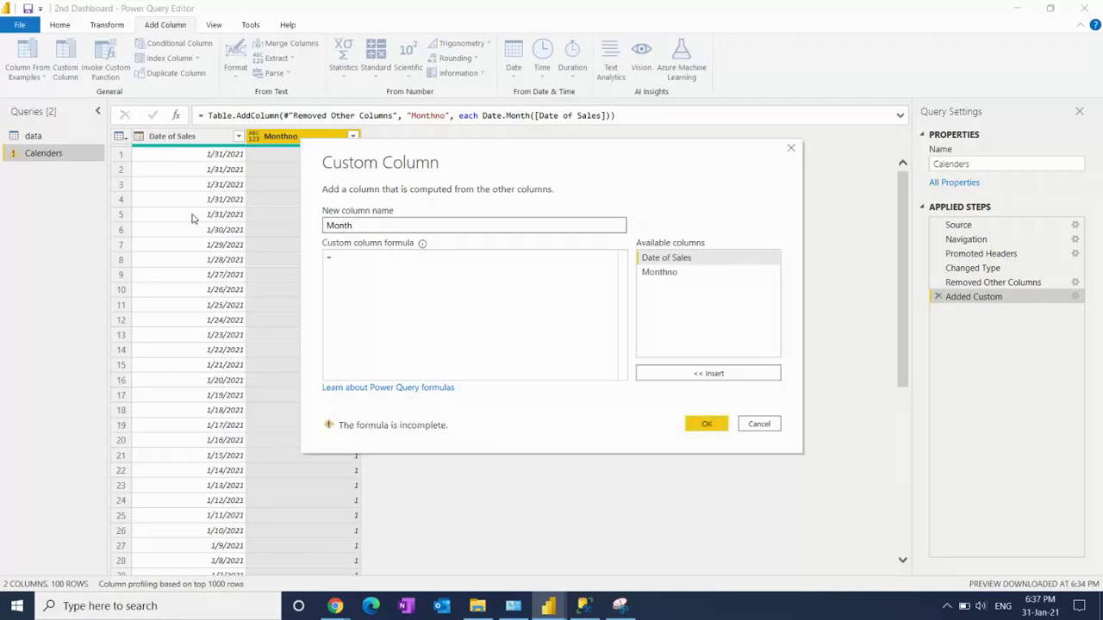
text( Name)
click(345, 256)
text(m)
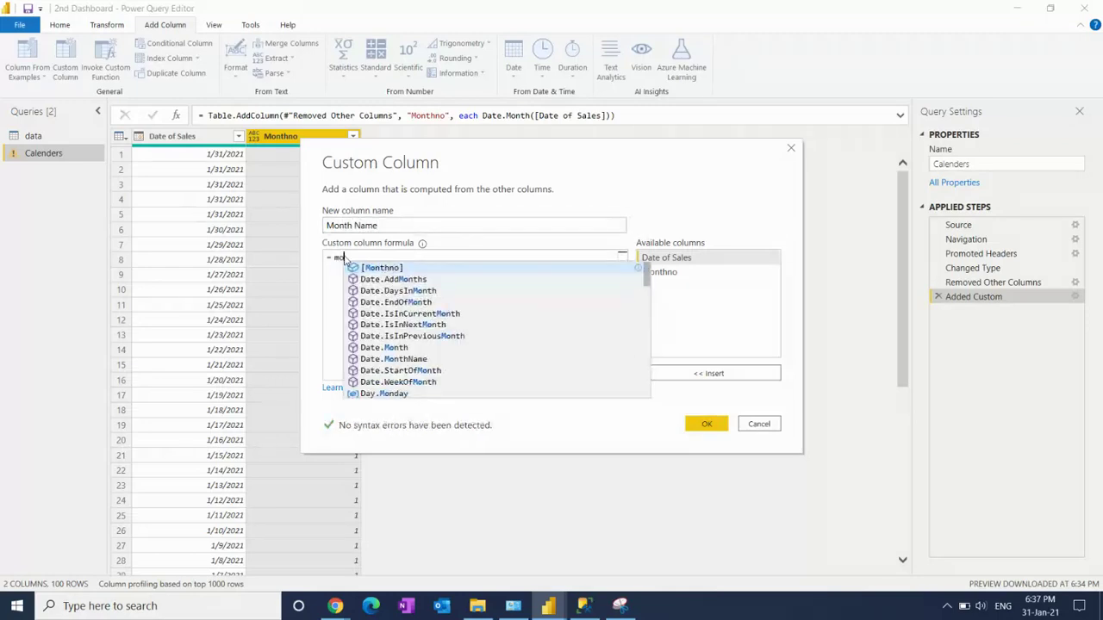
text(o)
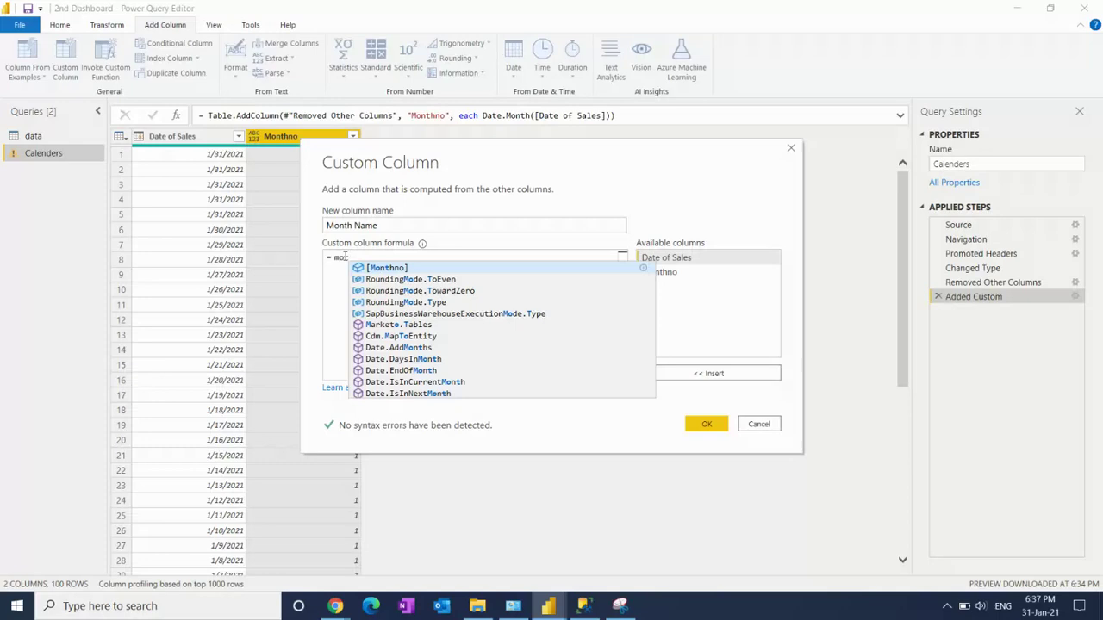
text(n)
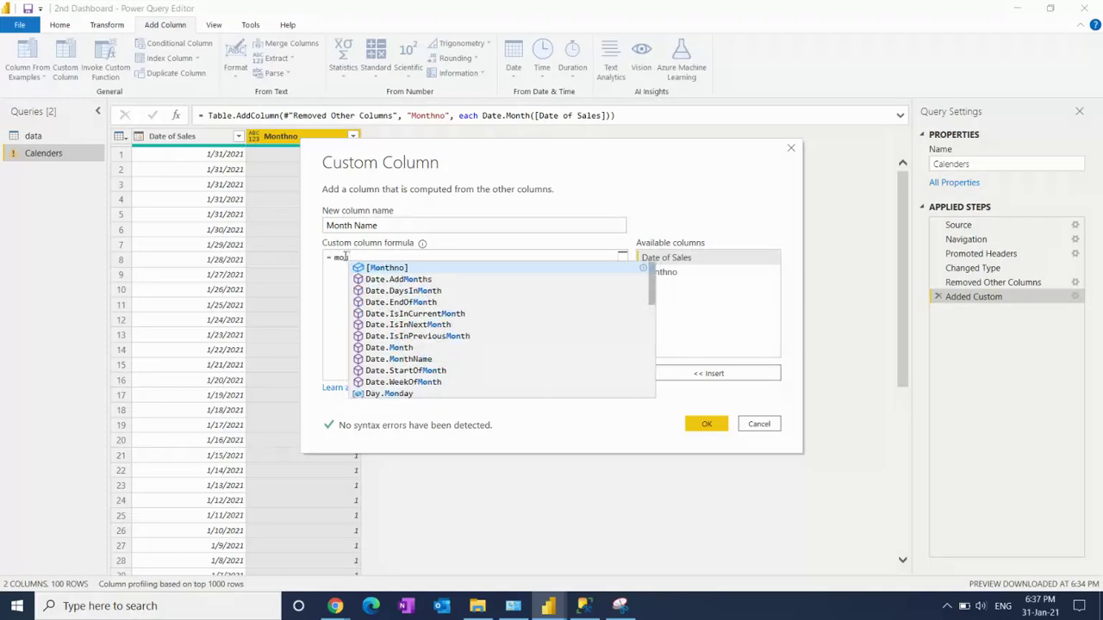
text(n)
key(Down)
key(Down)
key(Down)
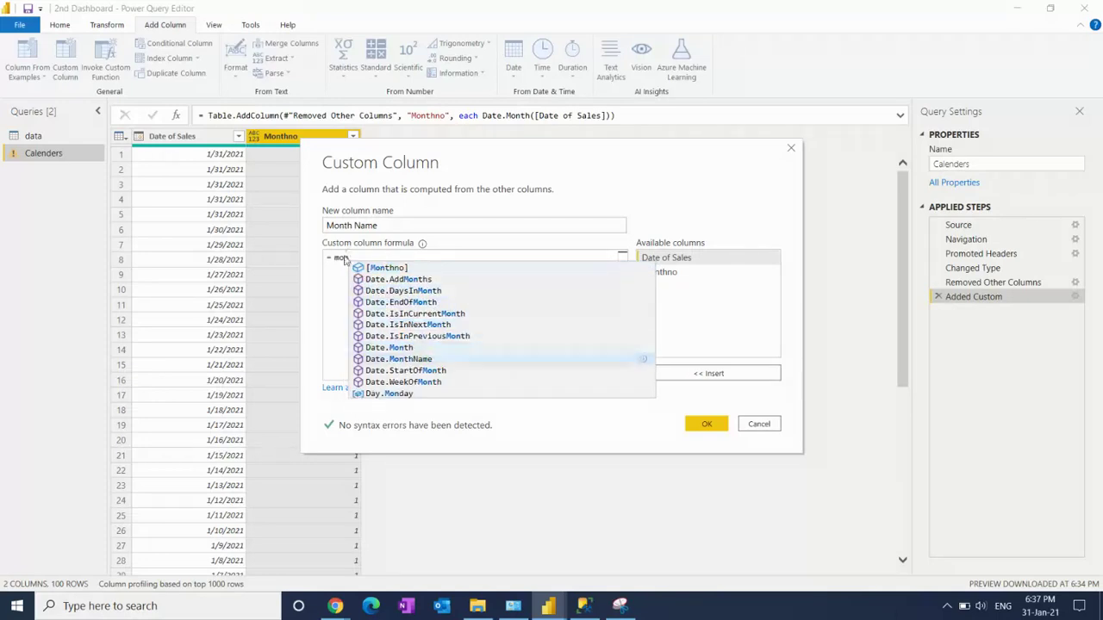
key(Tab)
text(()
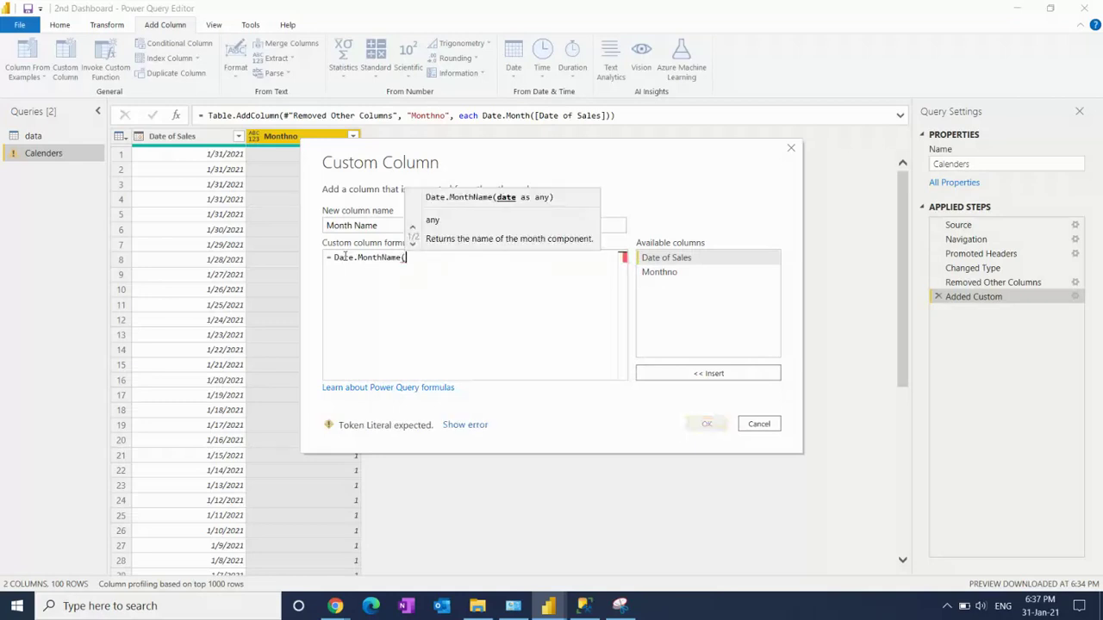
double_click(668, 260)
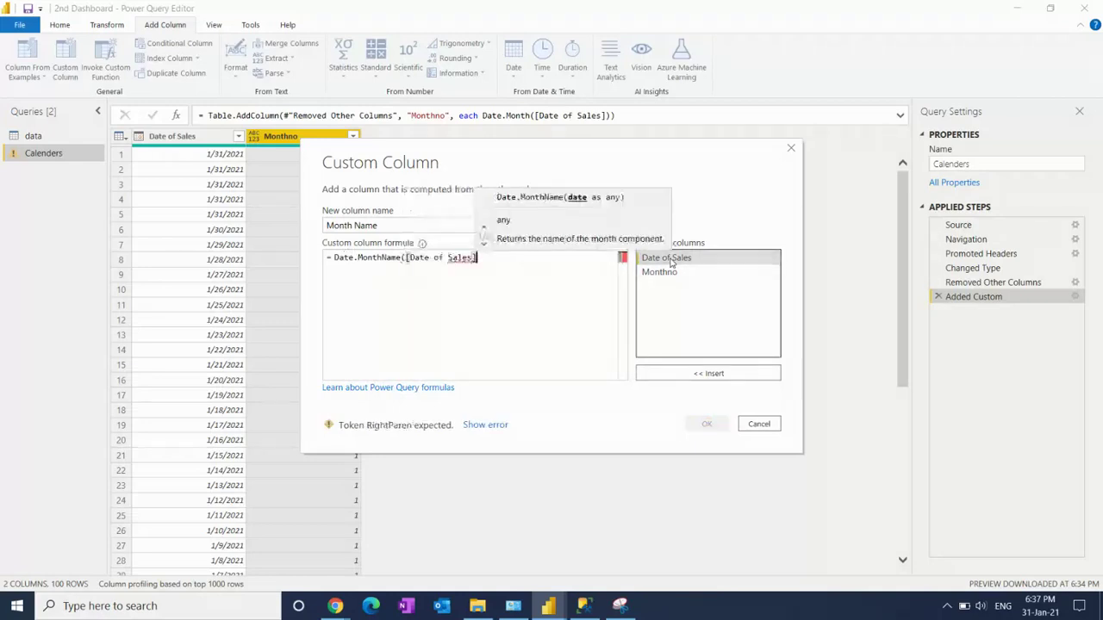
text())
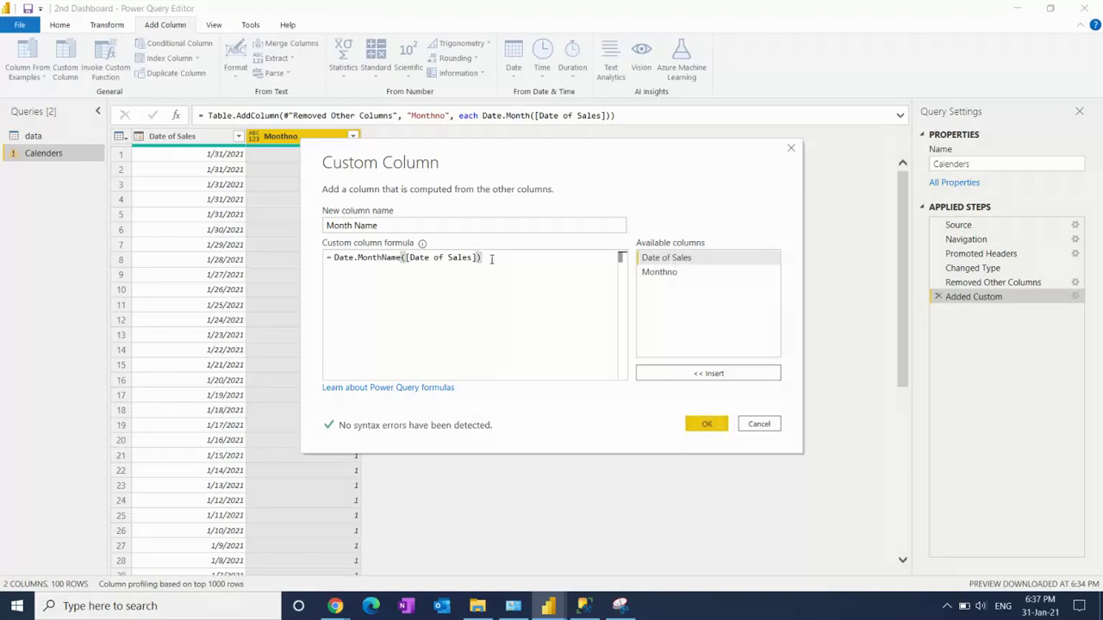
drag(486, 257, 266, 259)
click(707, 424)
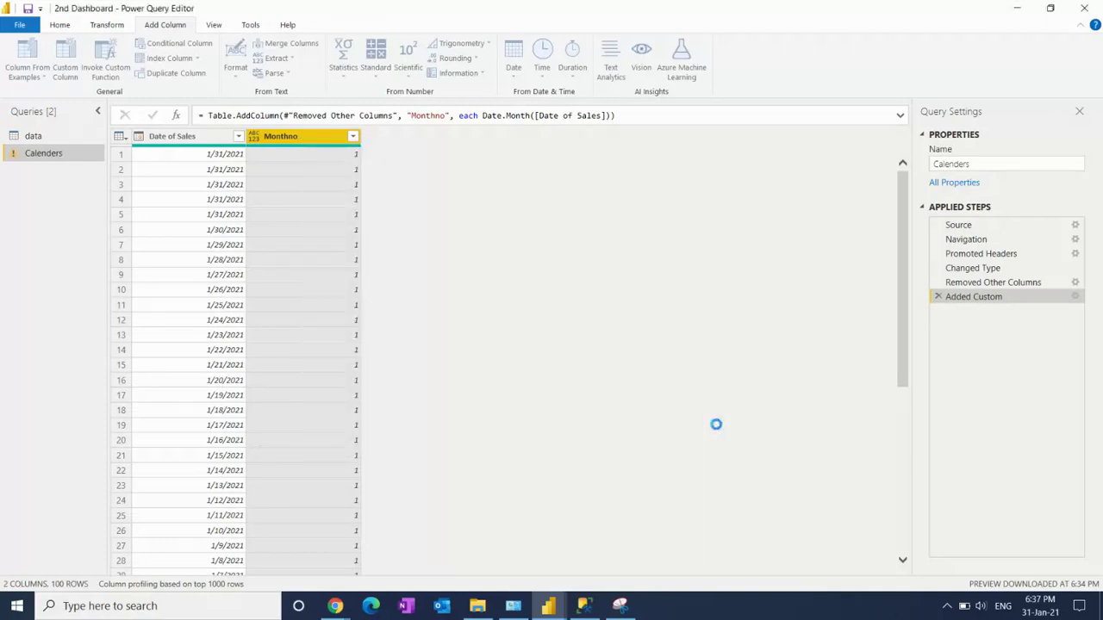
Step: Detect data types for Monthno and Month Name, giving whole number and text
ctrl+click(289, 136)
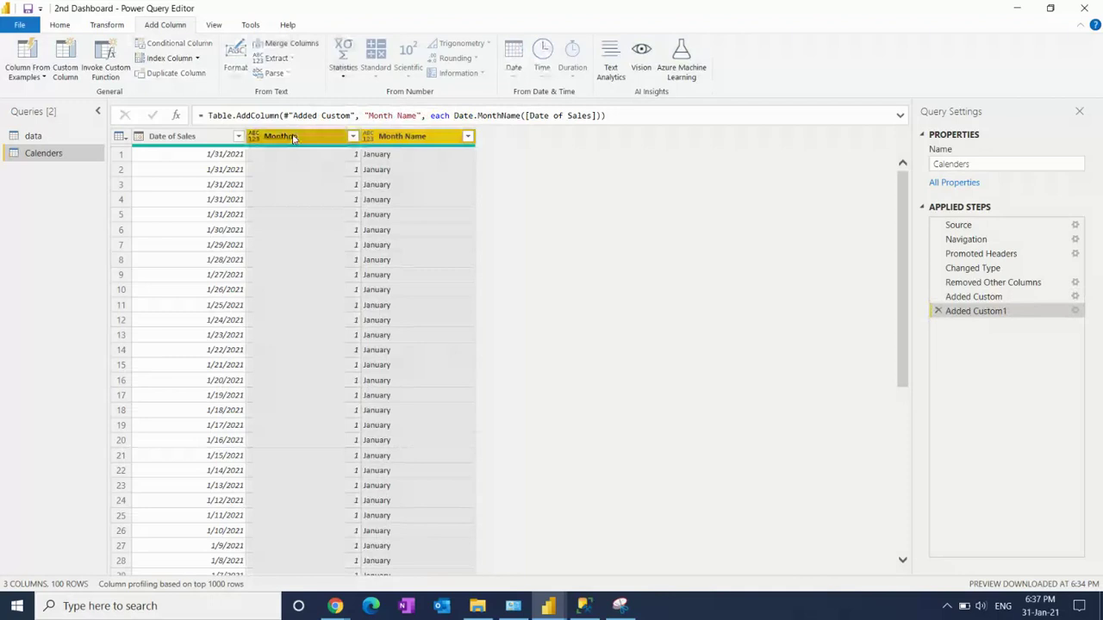
click(115, 24)
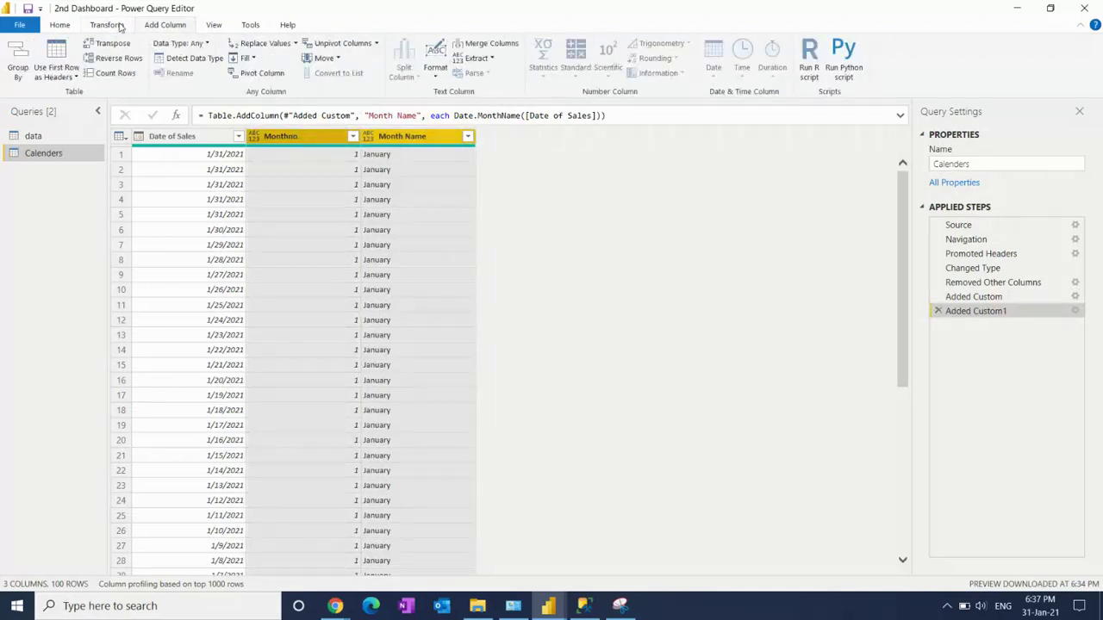
click(188, 58)
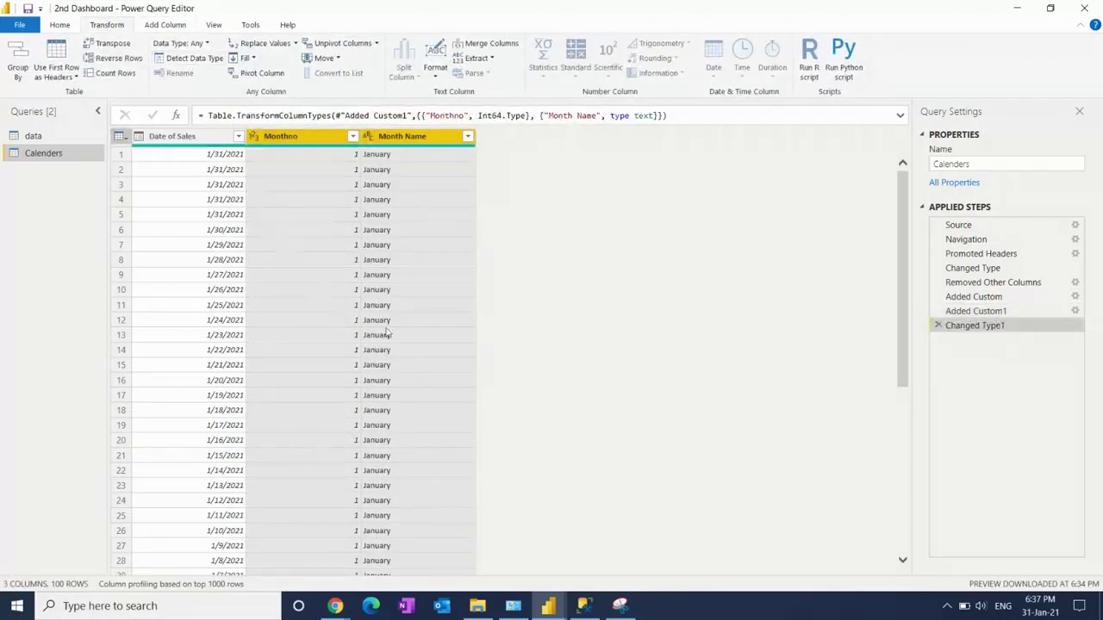
Step: Check the Monthno and Month Name value lists to confirm all twelve months appear
click(352, 137)
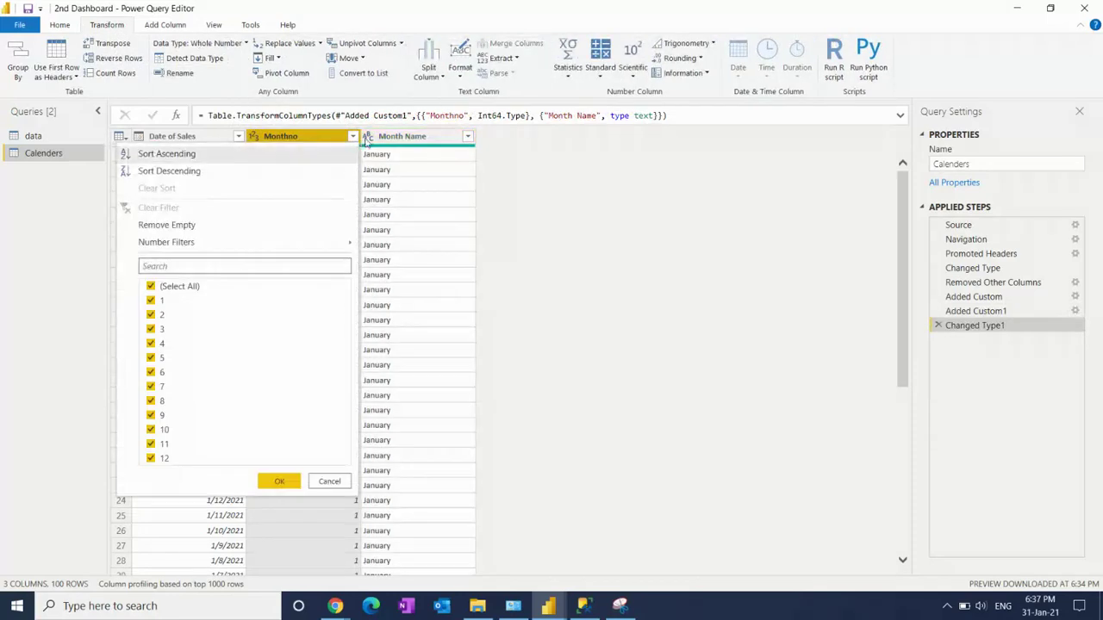
click(467, 138)
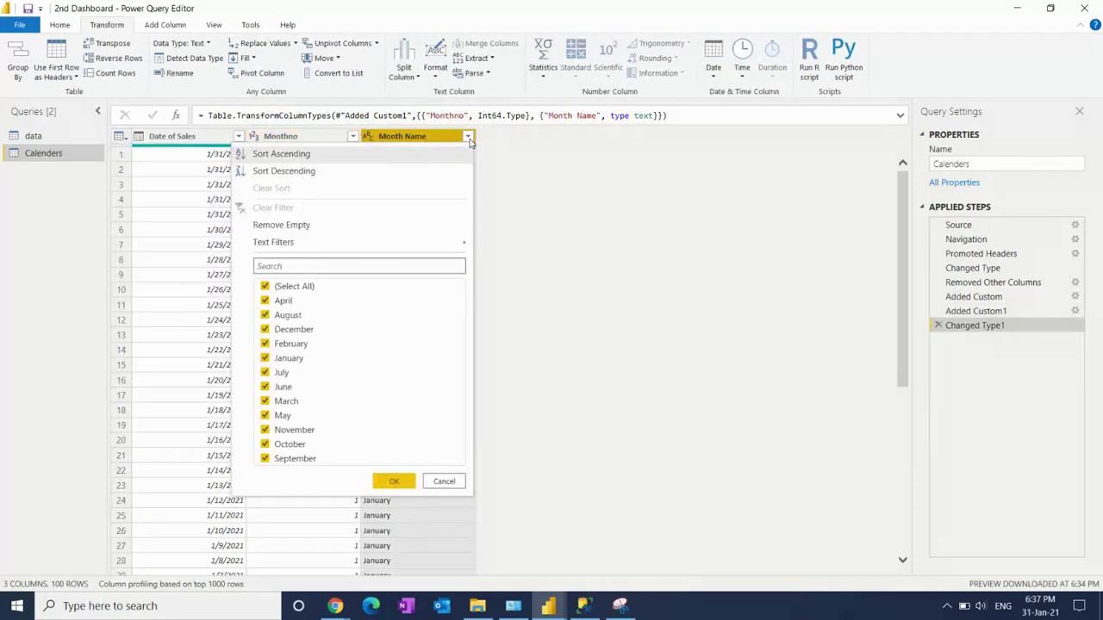
click(609, 278)
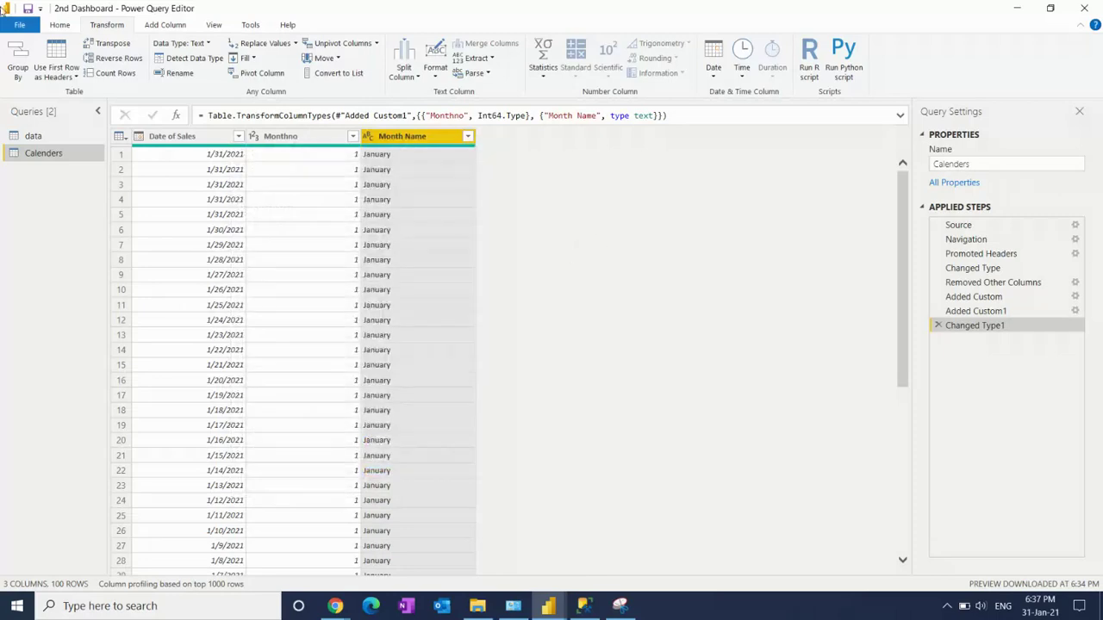
click(158, 25)
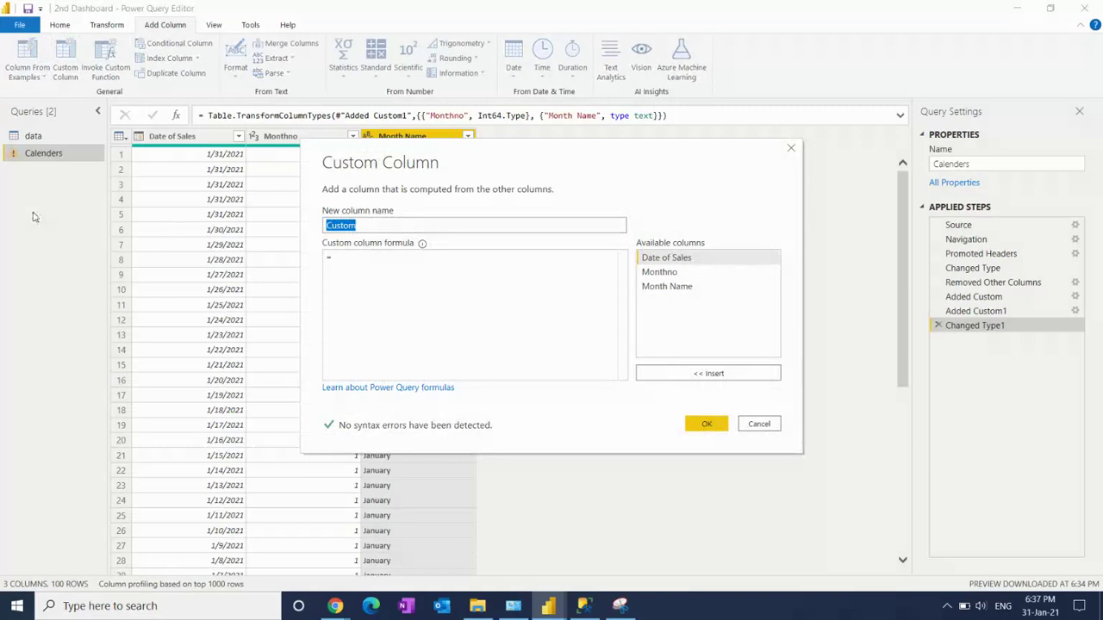
Step: Create a Years custom column with the formula Date.Year([Date of Sales])
key(BackSpace)
text(Years)
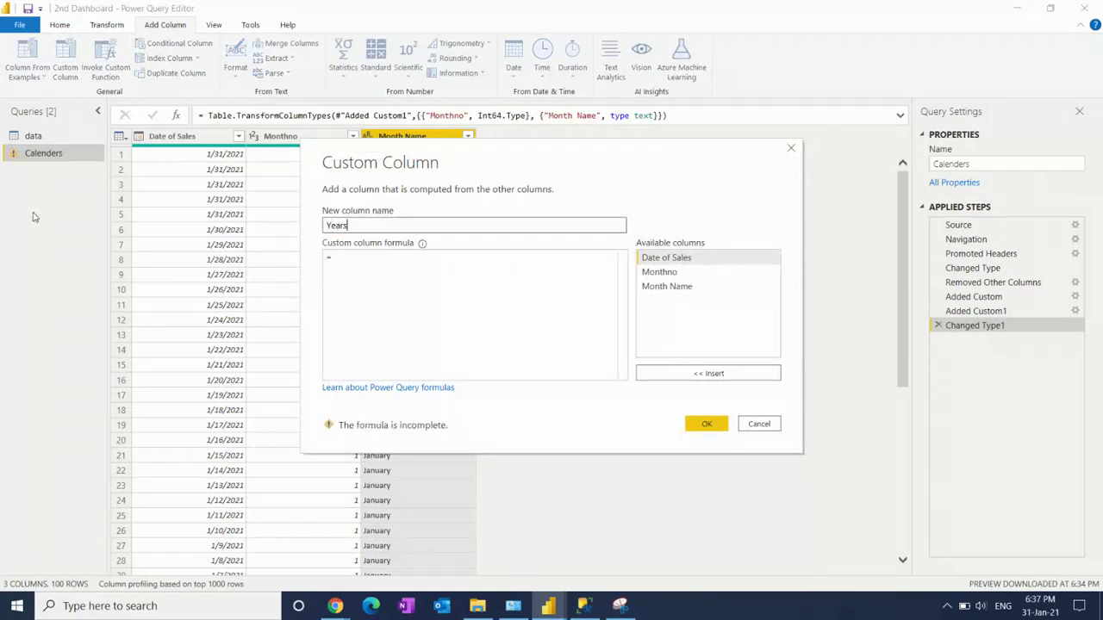
key(Tab)
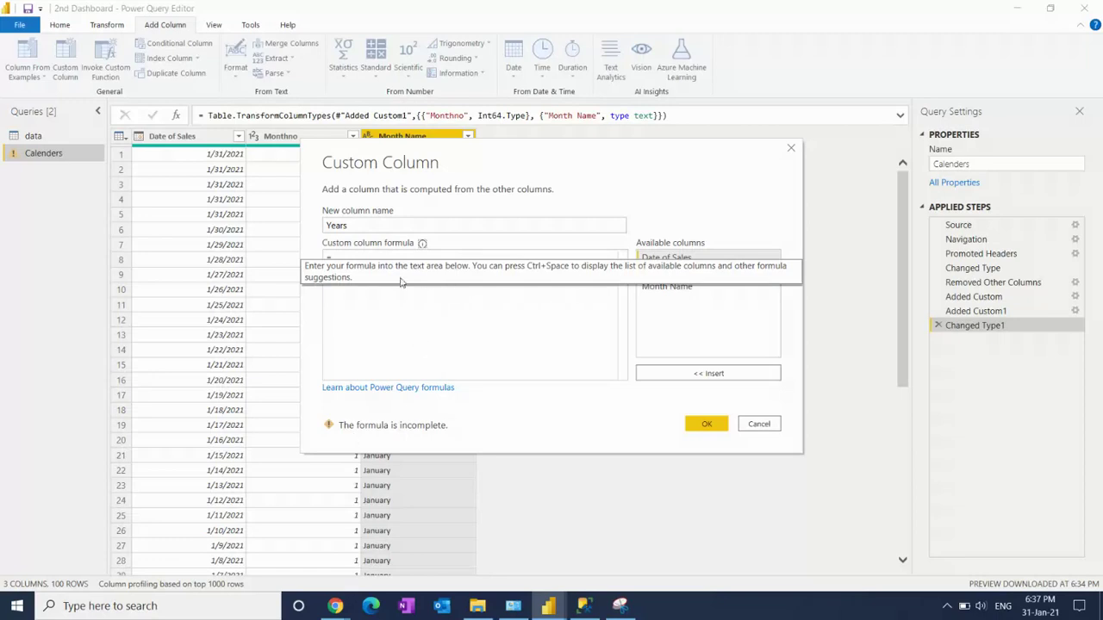
click(368, 253)
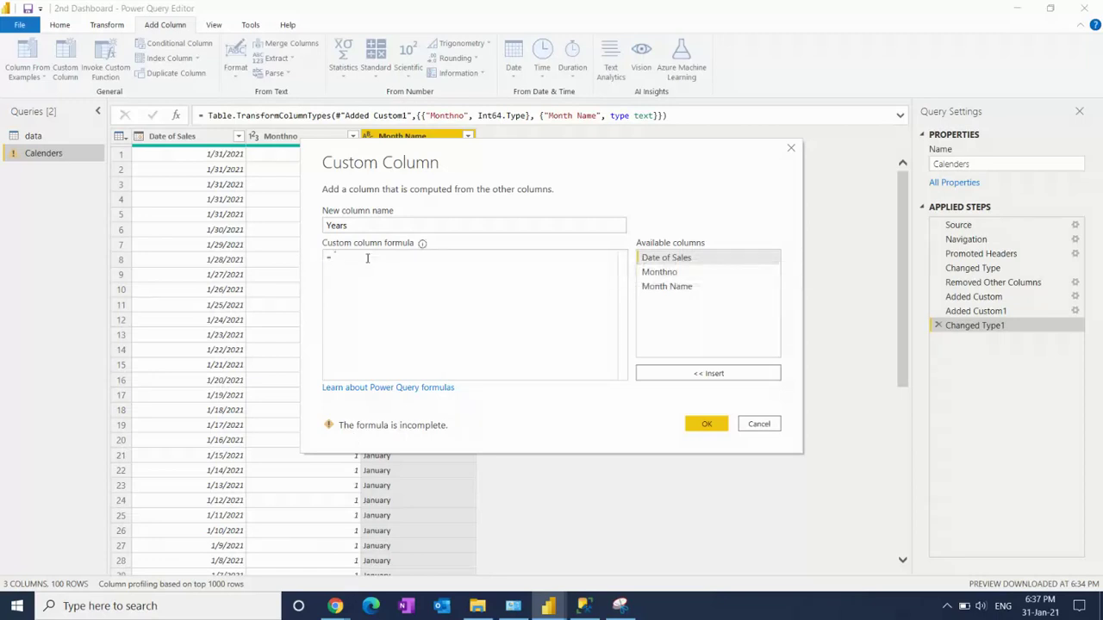
text(yea)
key(Down)
key(Down)
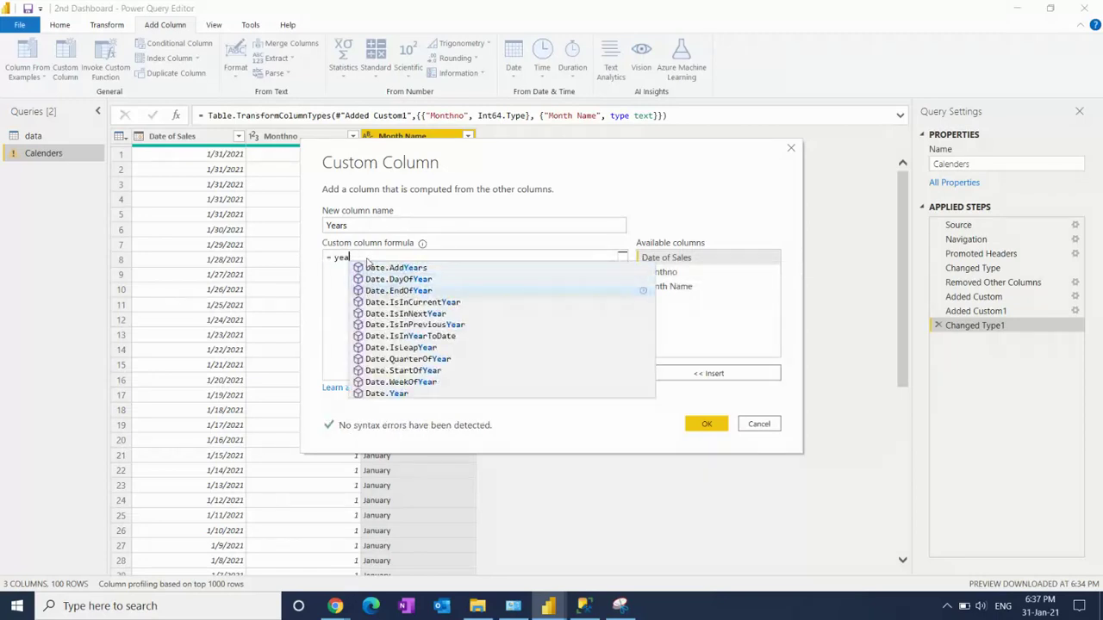
key(Down)
key(Down)
key(Down)
key(Down)
key(Down)
key(Down)
key(Down)
key(Down)
key(Tab)
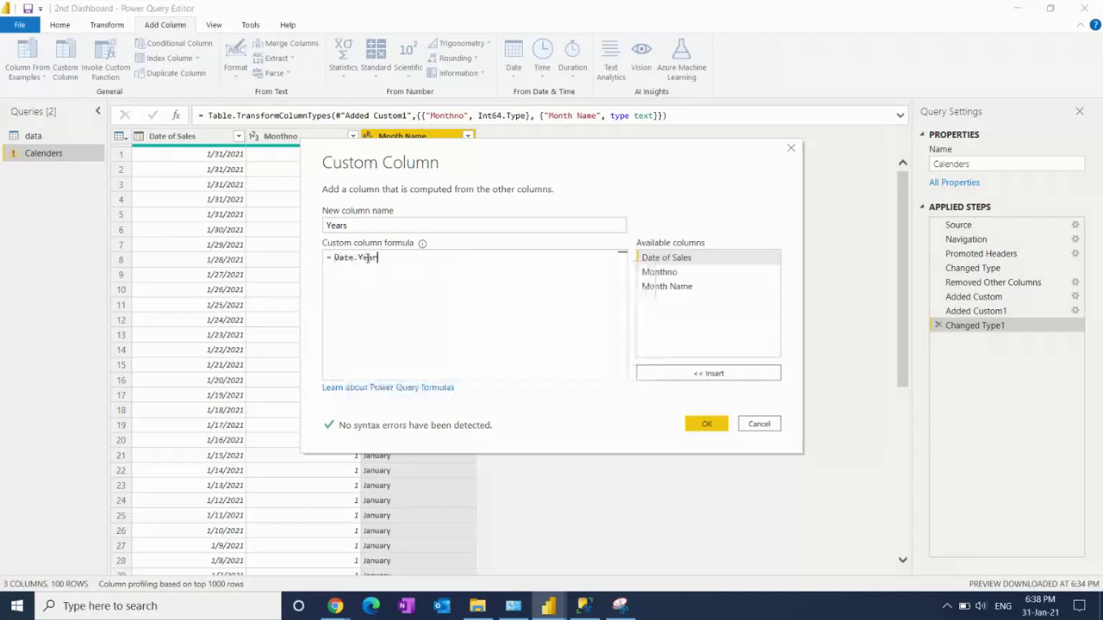
text(()
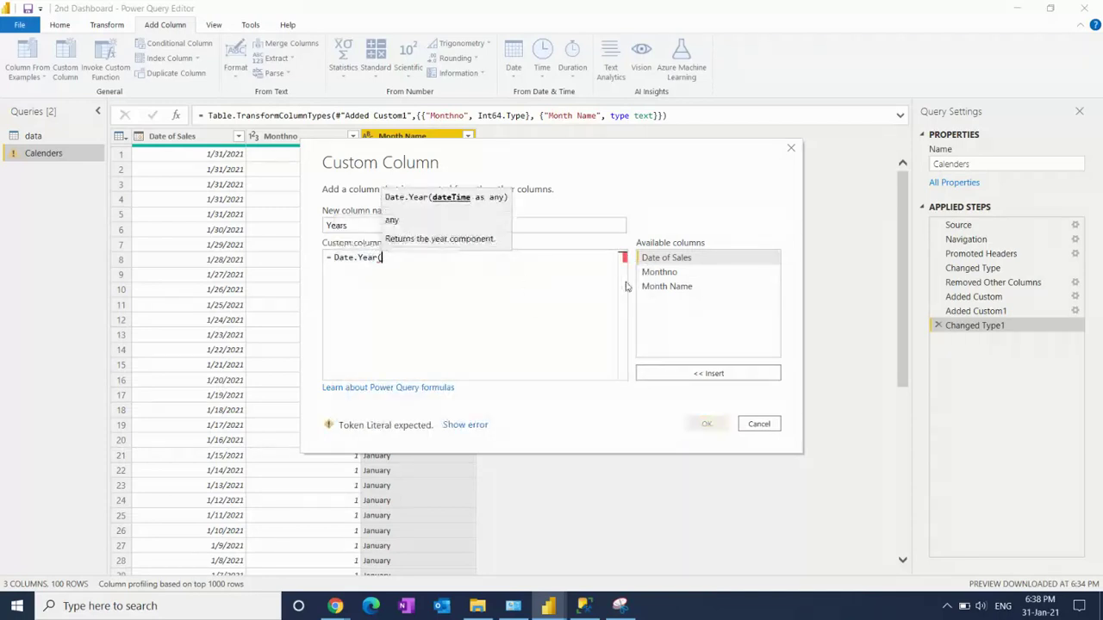
double_click(677, 260)
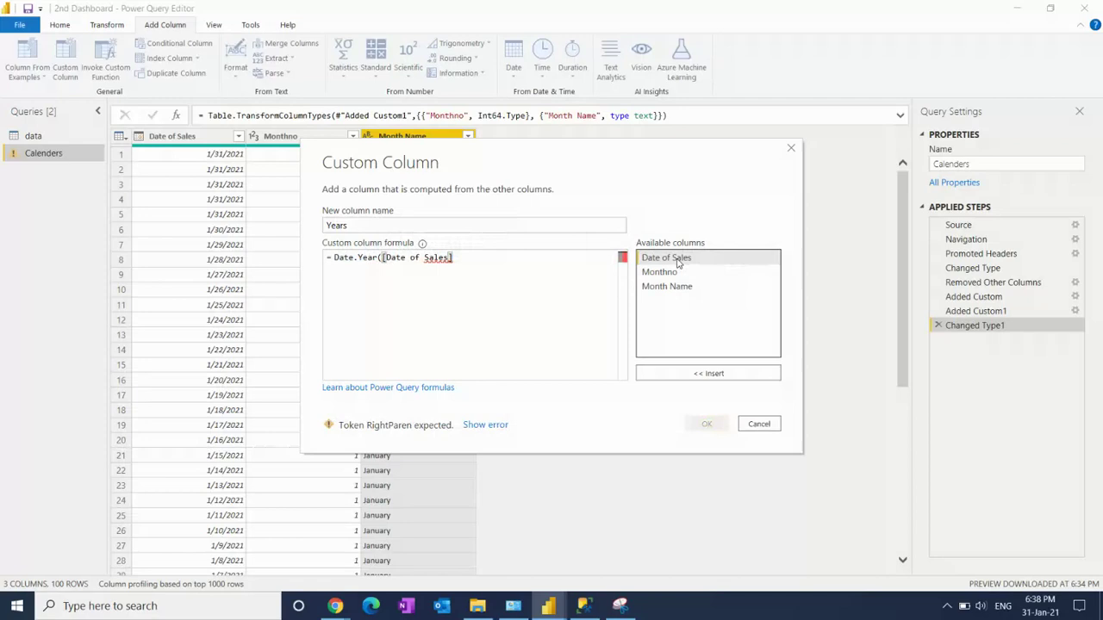
text())
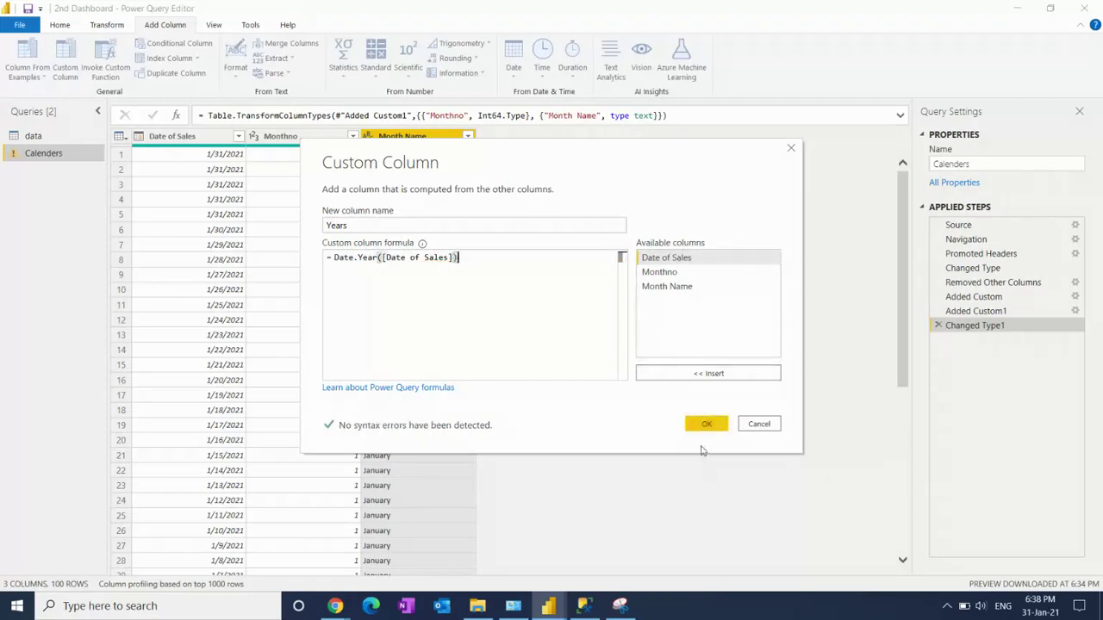
click(707, 424)
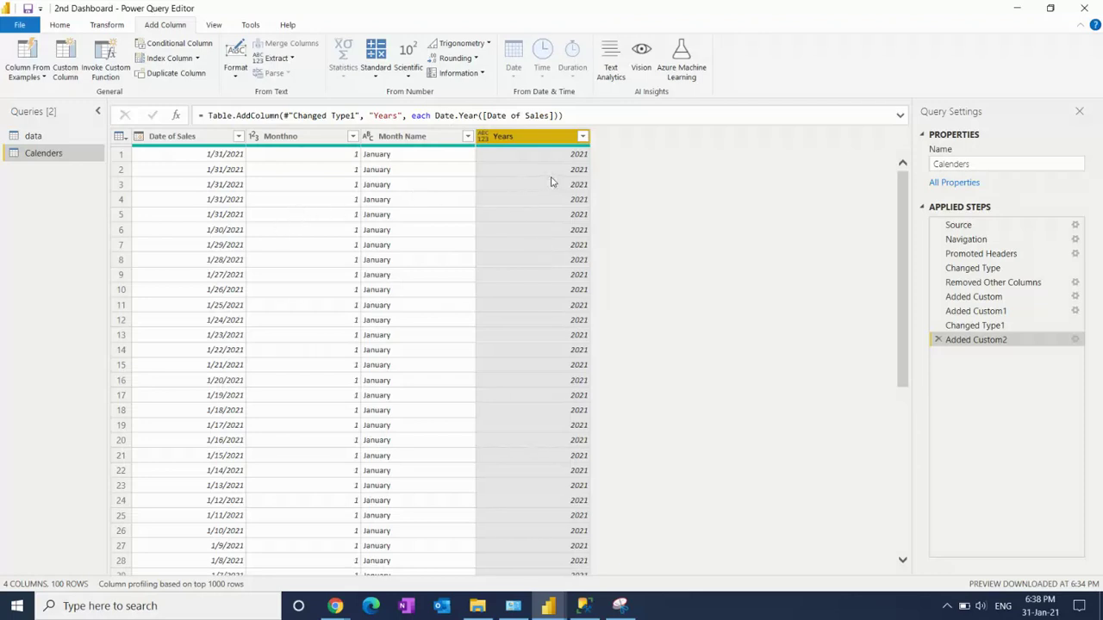
Step: Start a new custom column and name it WeeksYear
click(74, 60)
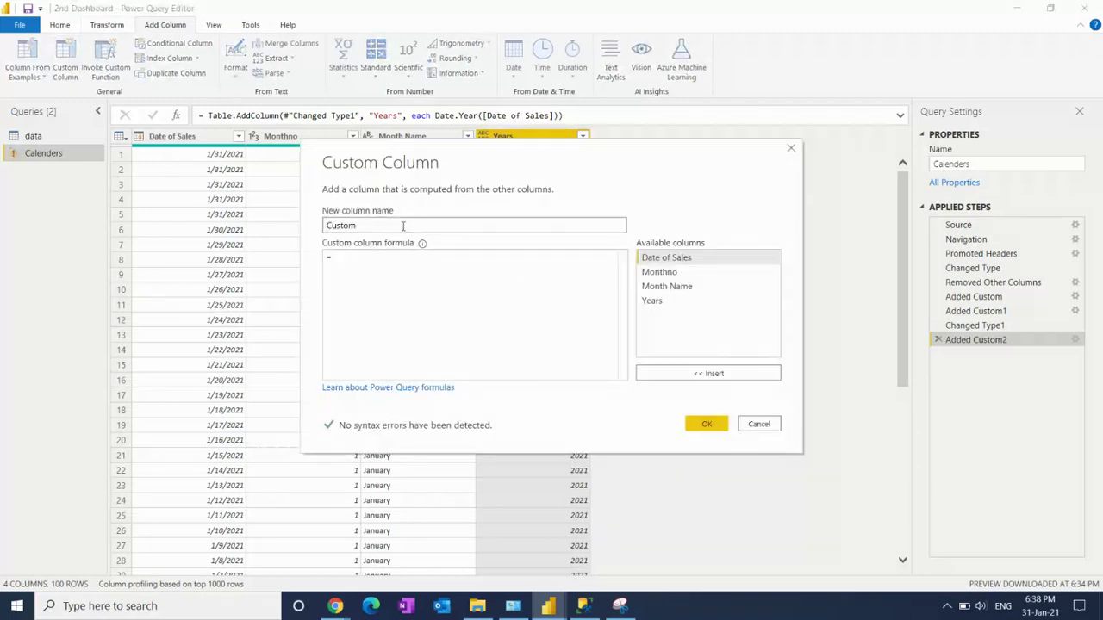
double_click(402, 226)
key(BackSpace)
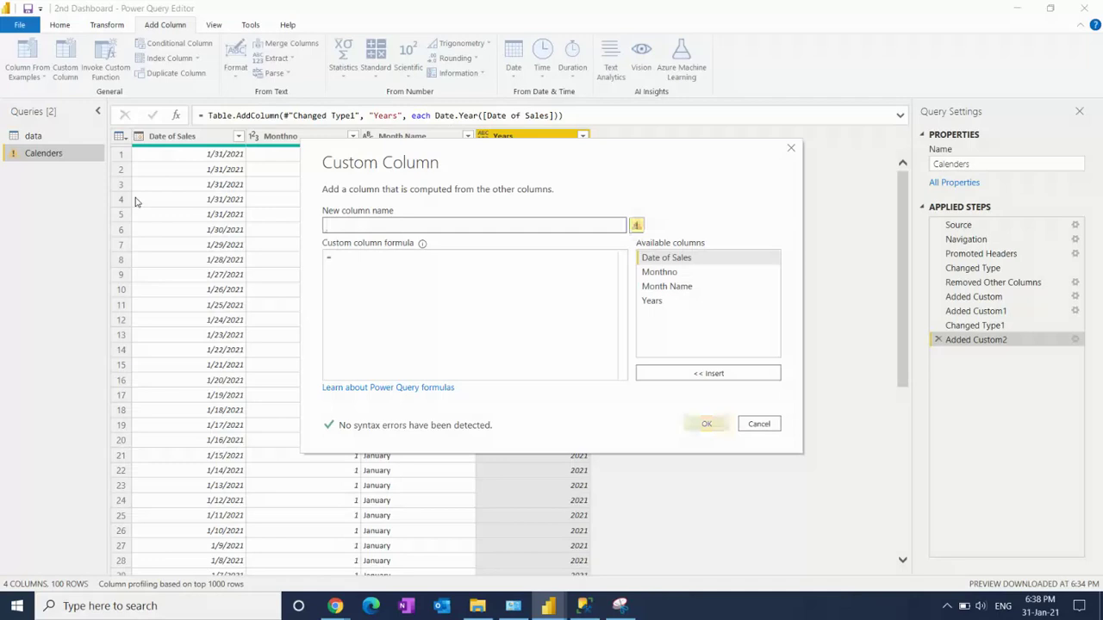
text(Week)
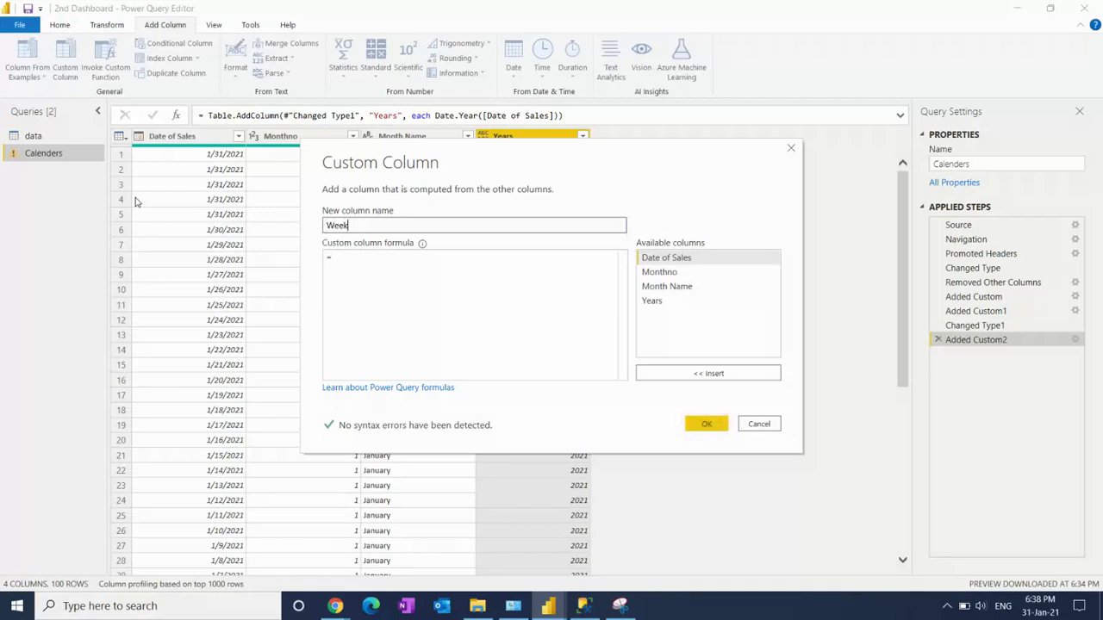
text(ofYear)
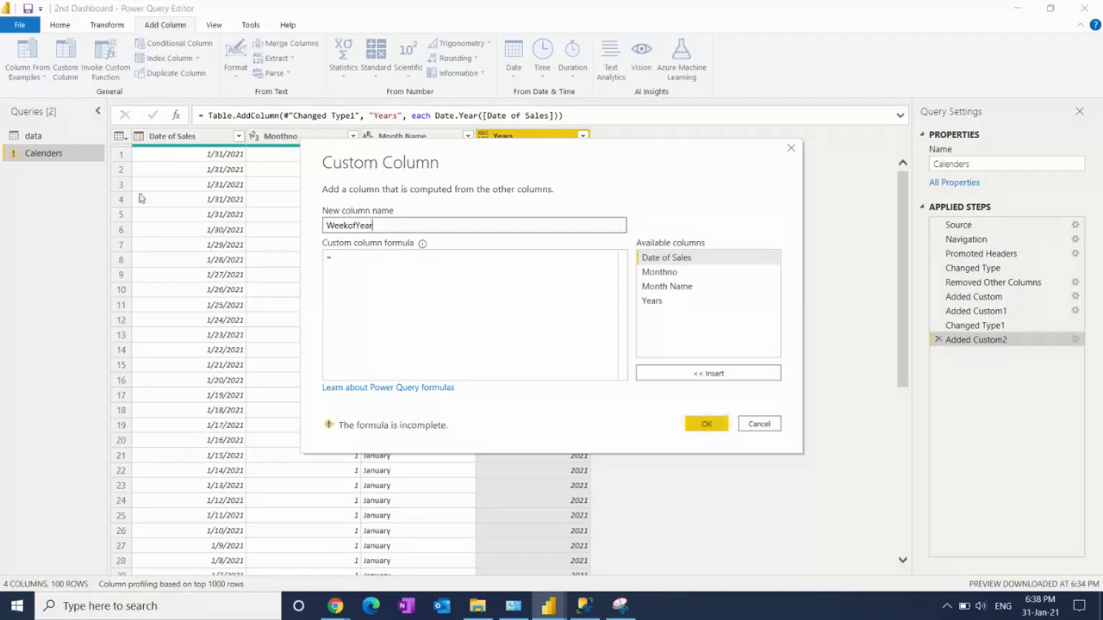
drag(380, 226, 235, 221)
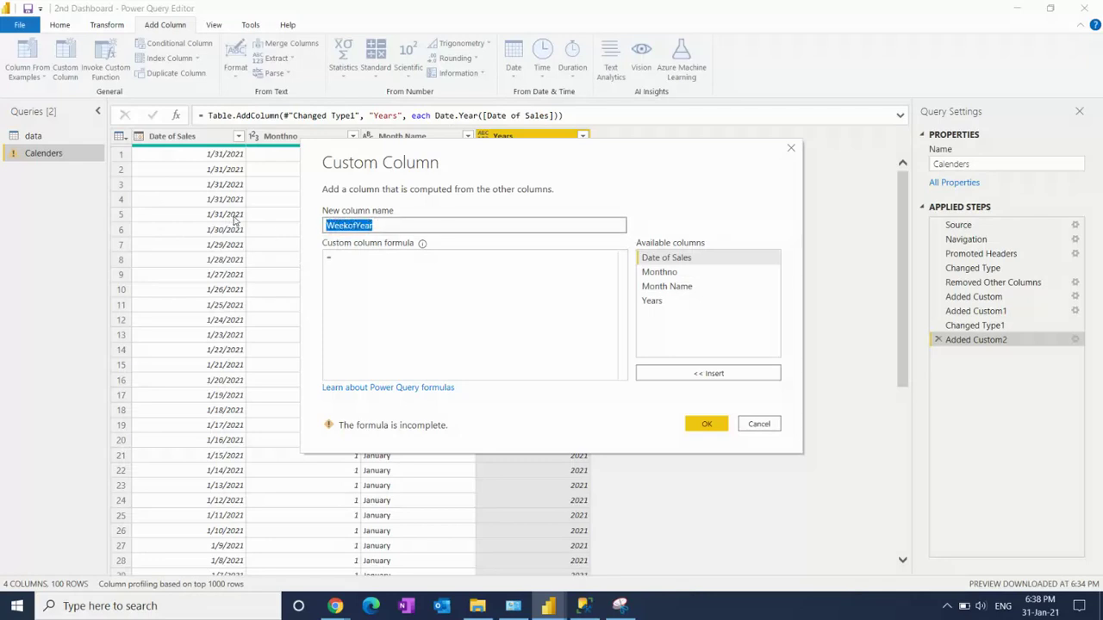
key(BackSpace)
text(YearofWeek)
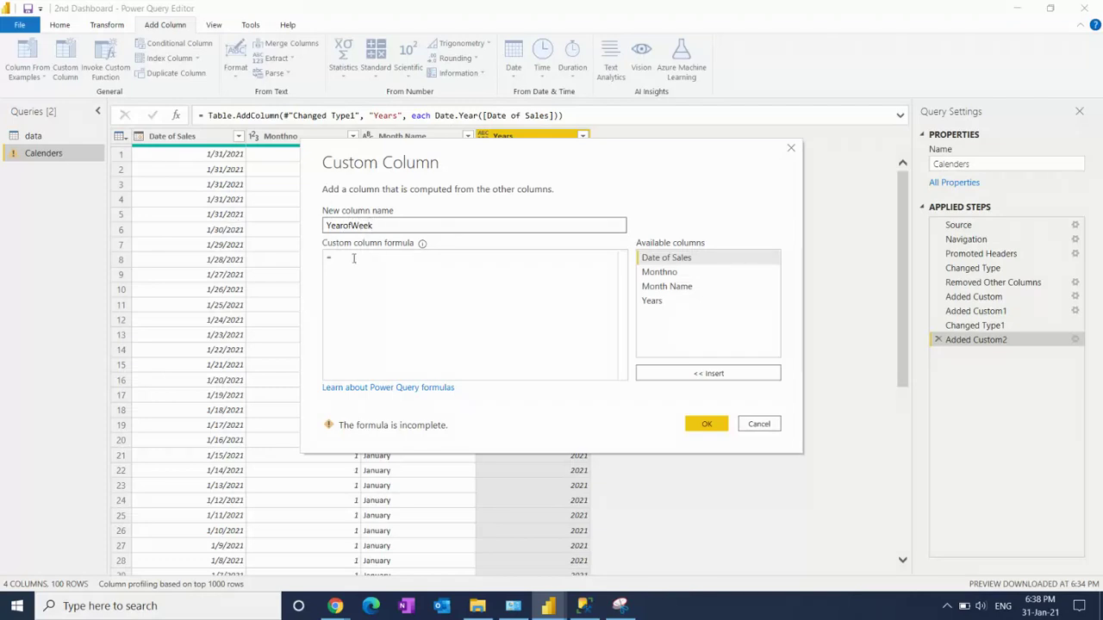
drag(377, 224, 298, 221)
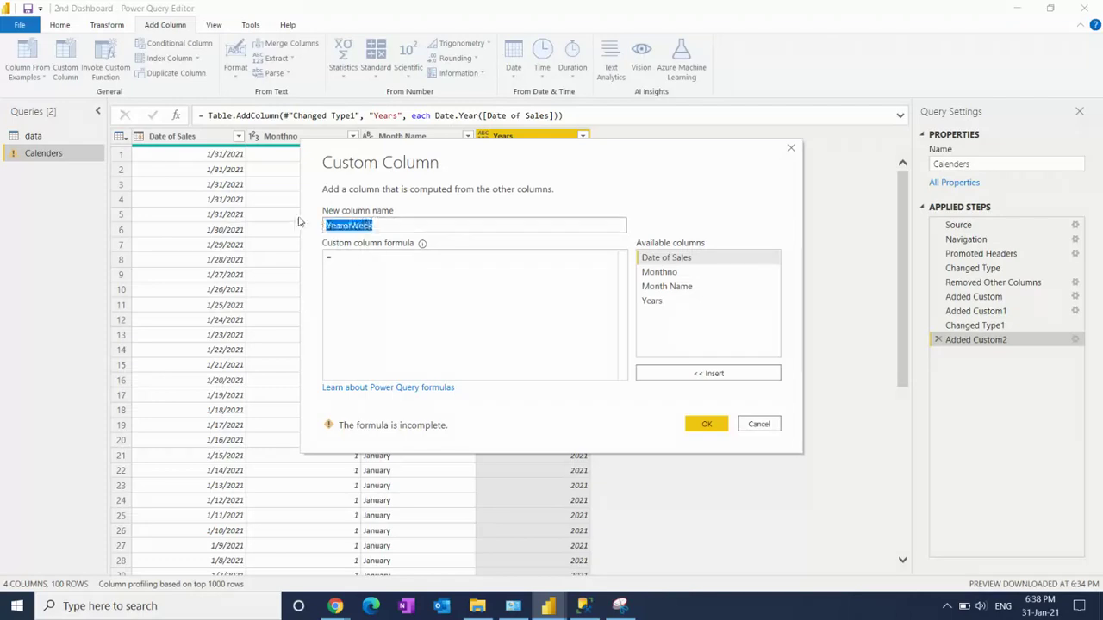
text(WeeksYear)
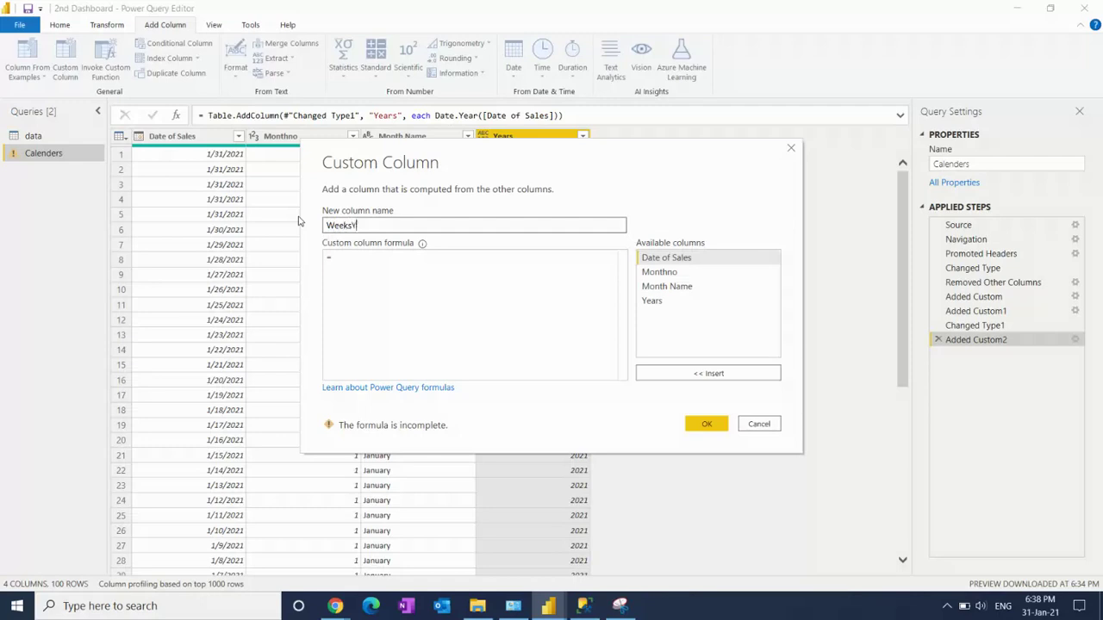
Step: Enter the formula Date.WeekOfYear([Date of Sales]) for WeeksYear
click(342, 257)
text(we)
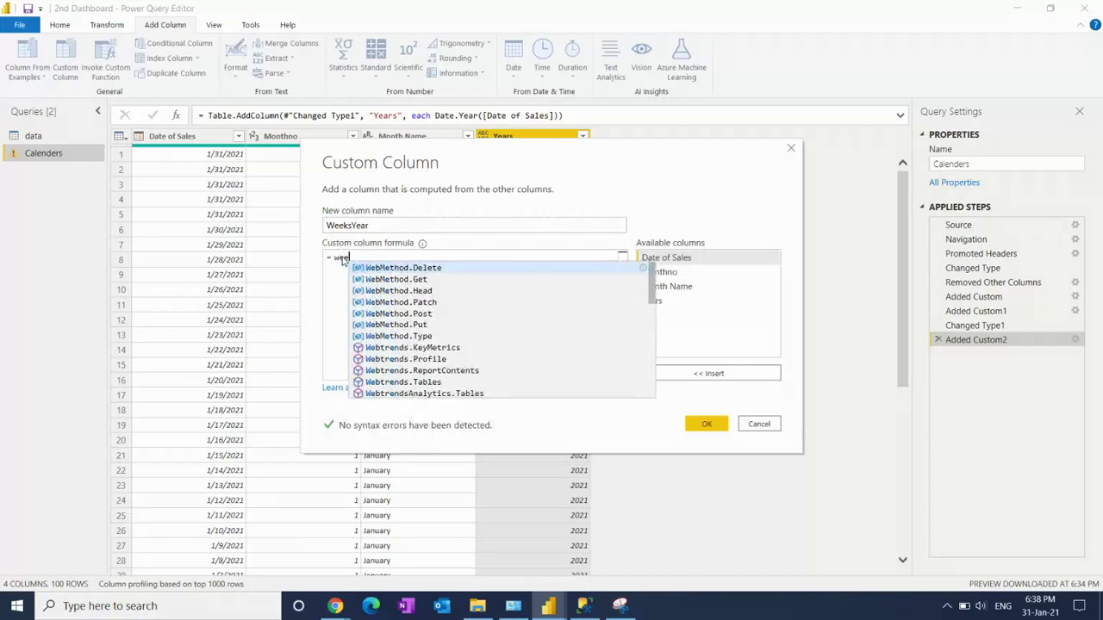
text(ek)
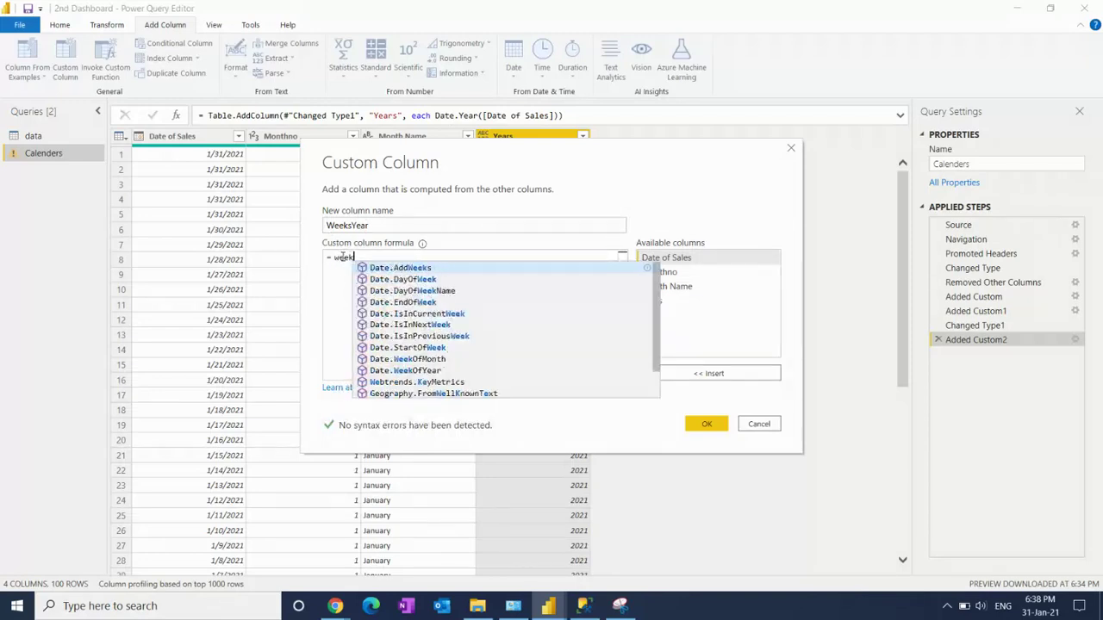
key(Down)
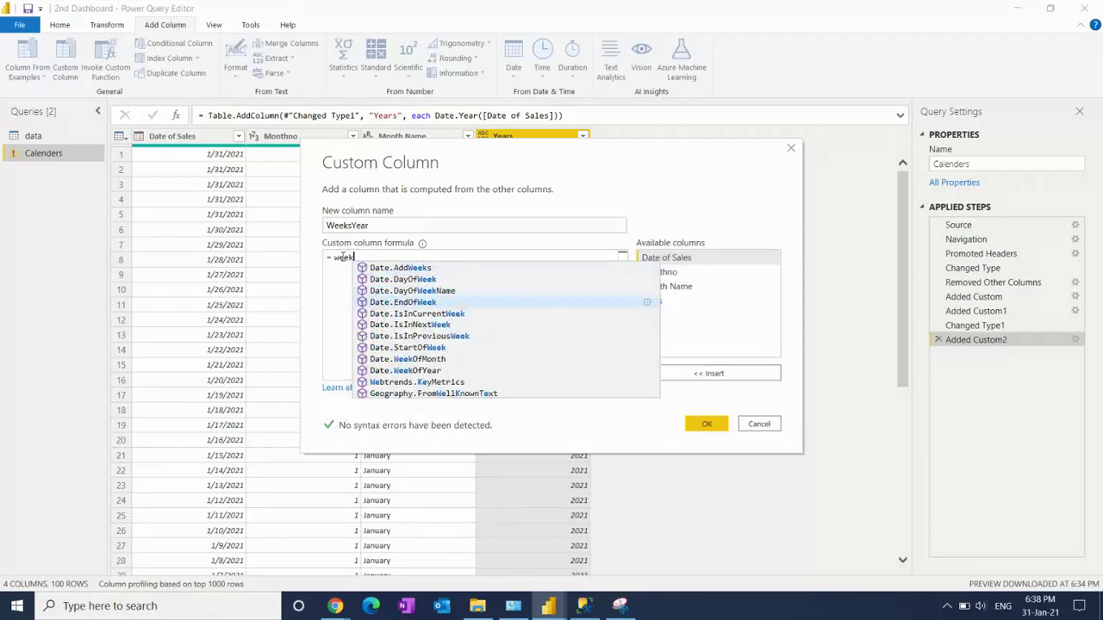
key(Down)
key(Down)
key(Down)
key(Down)
key(Down)
key(Down)
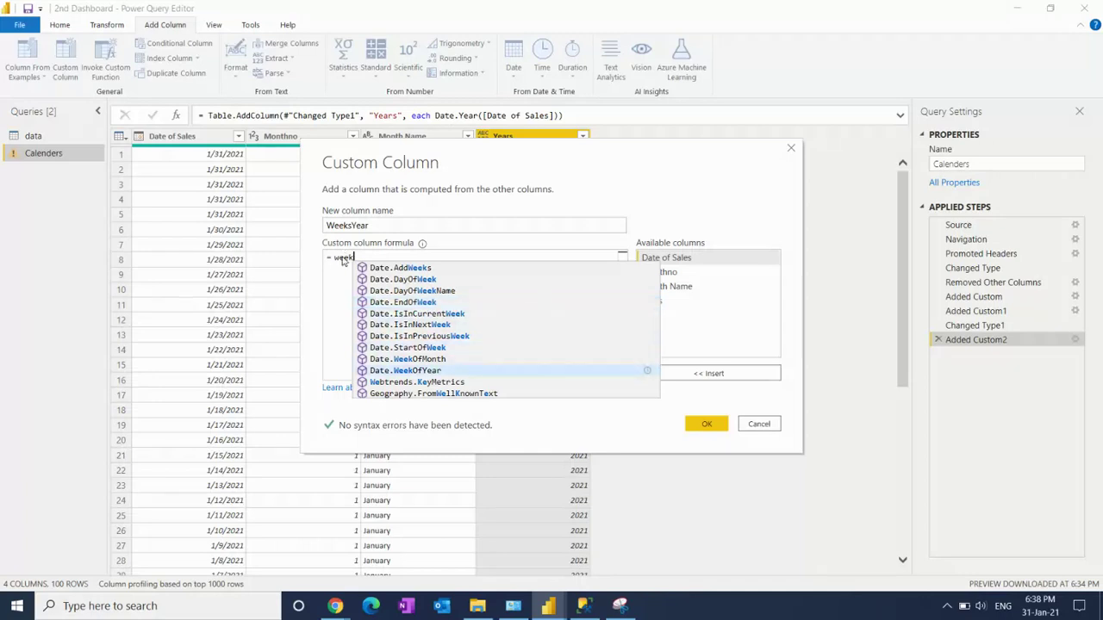
key(Tab)
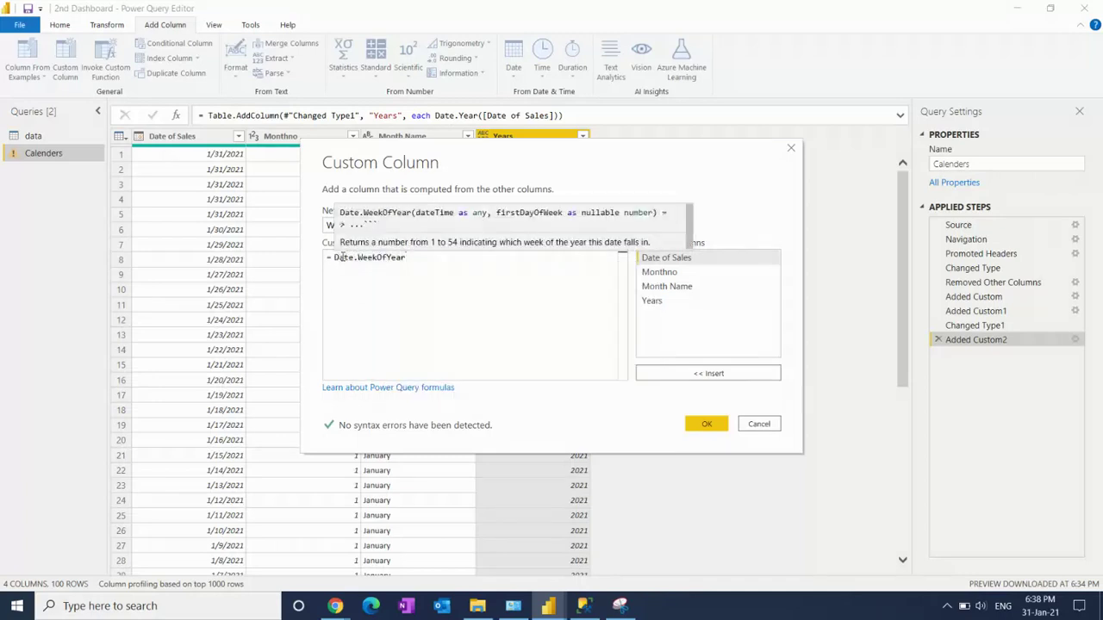
text(()
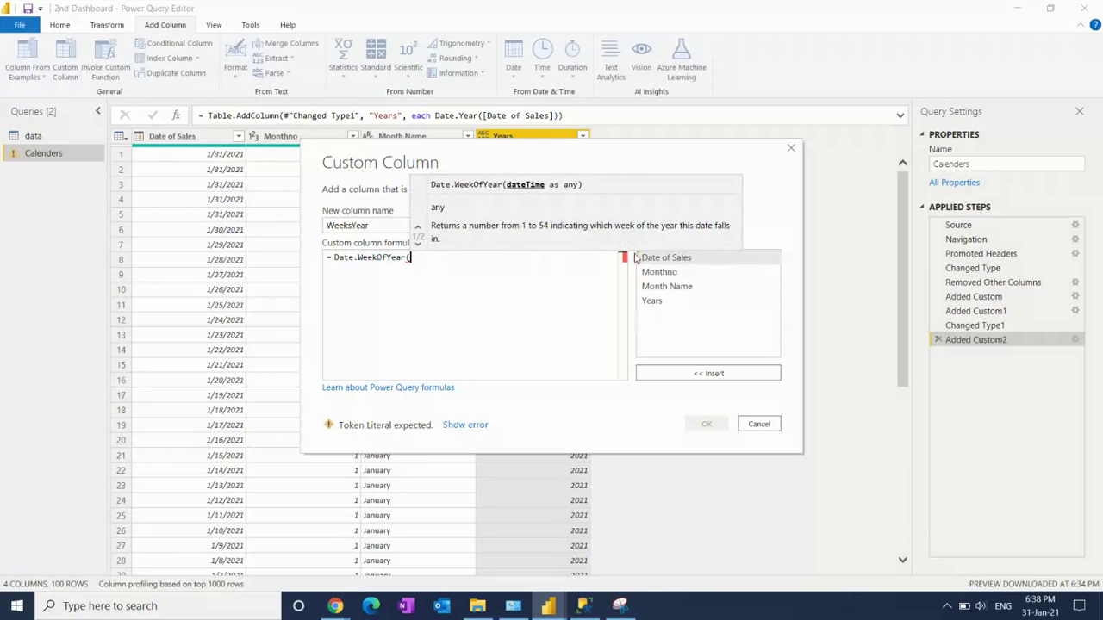
double_click(665, 259)
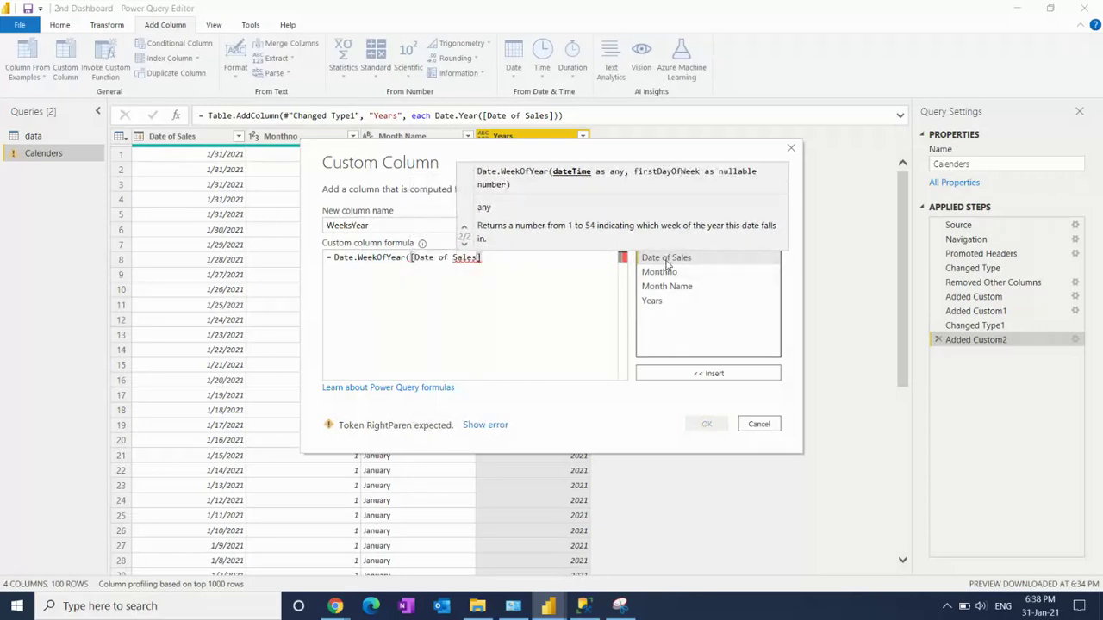
text())
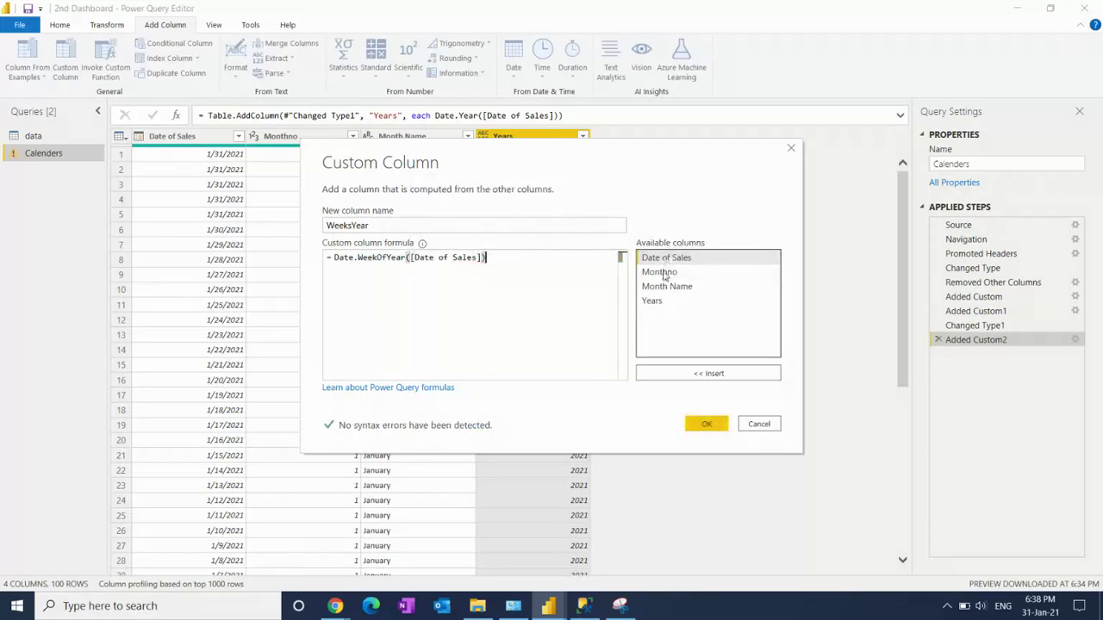
click(707, 424)
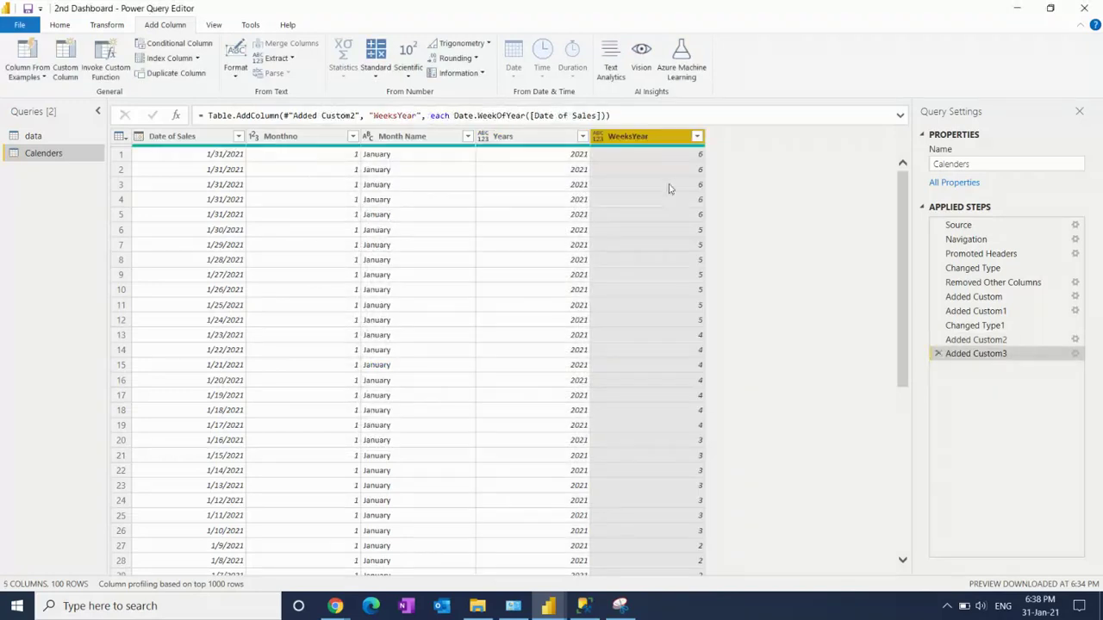
click(696, 136)
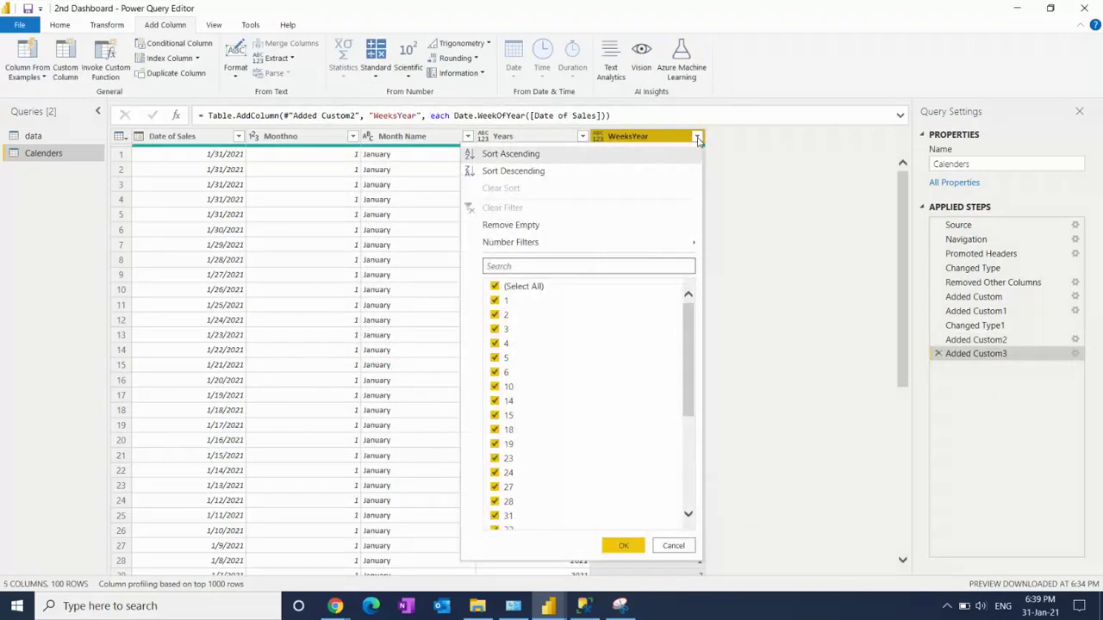
drag(685, 355, 704, 479)
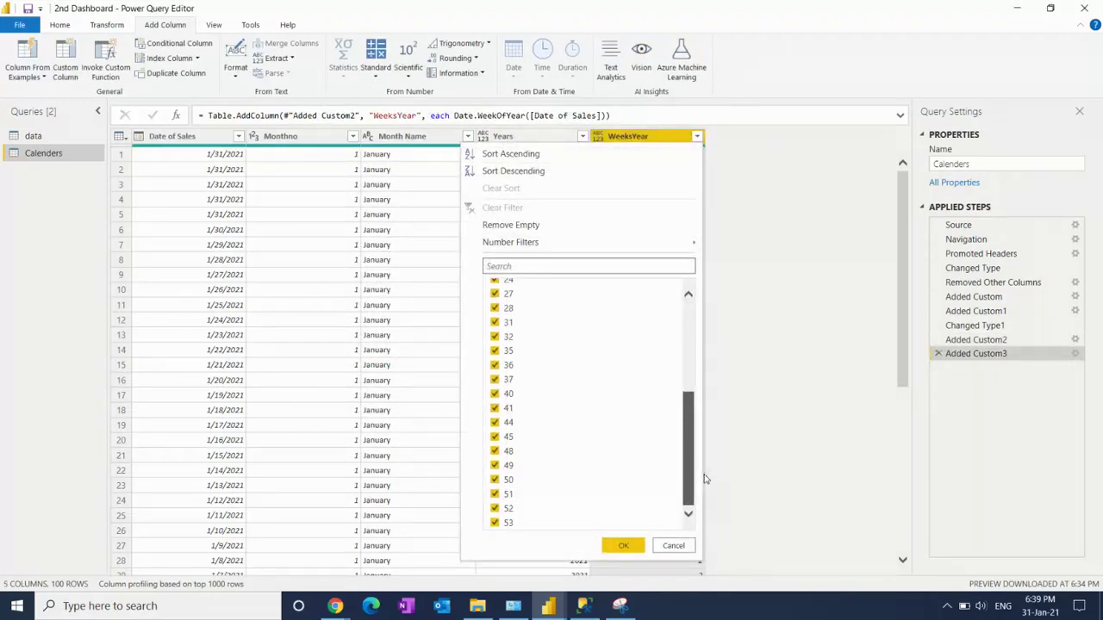
click(769, 363)
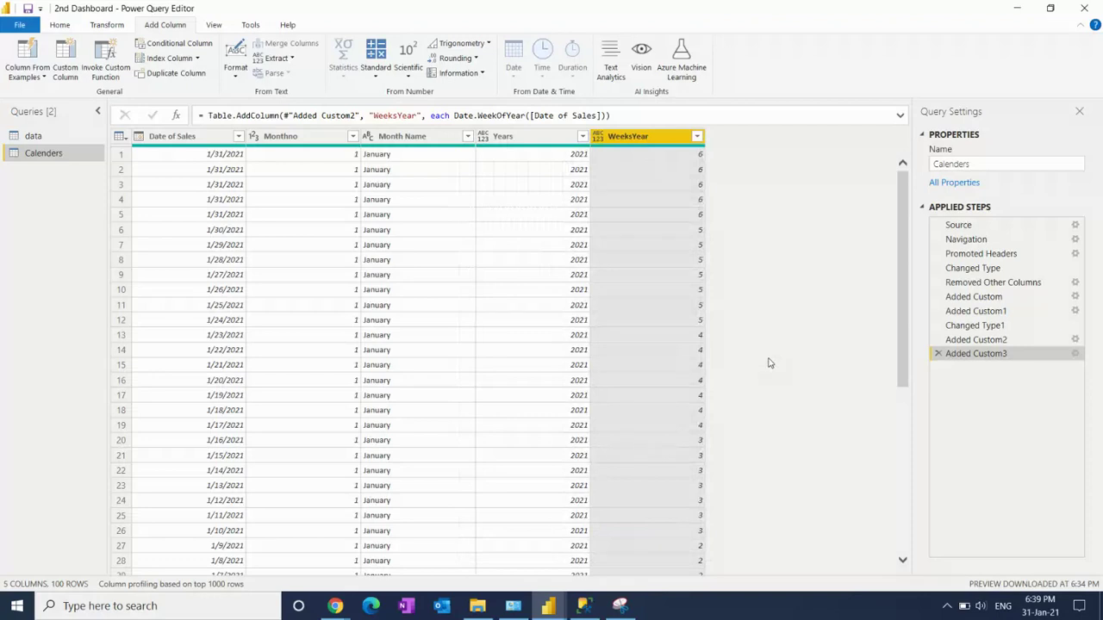
Step: Start a new custom column named WeekofMonths
click(66, 65)
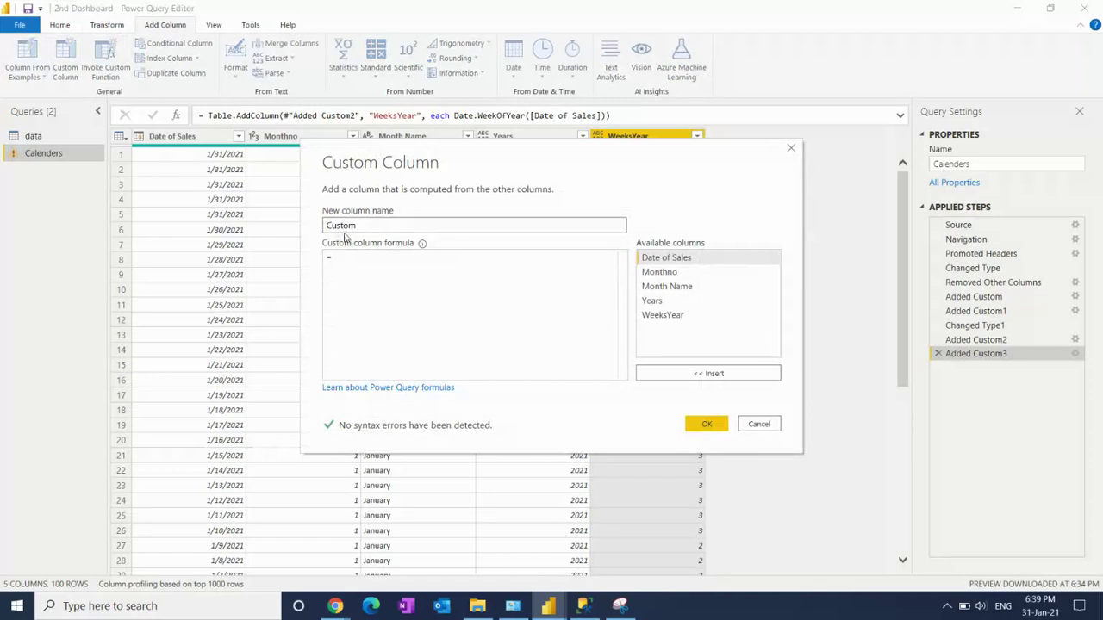
drag(370, 225, 299, 228)
key(BackSpace)
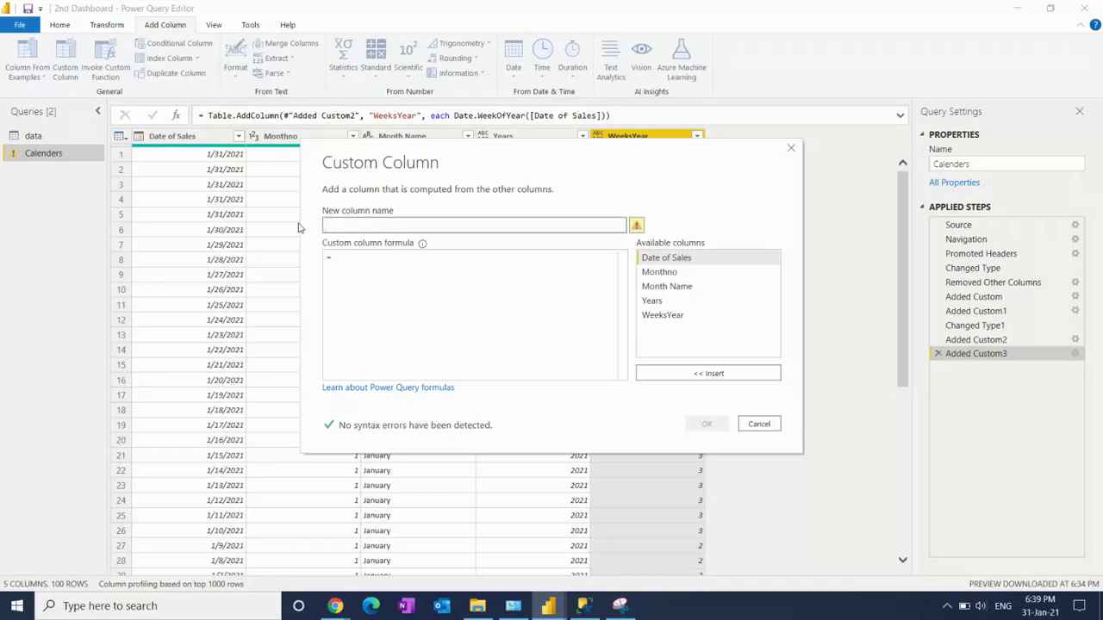
text(M)
key(BackSpace)
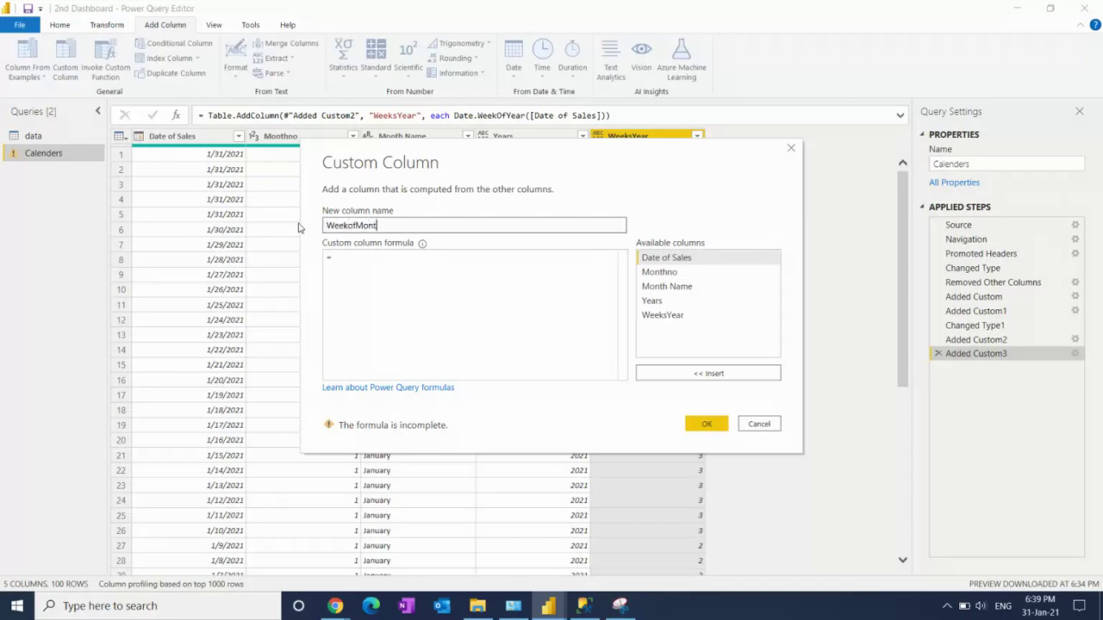
Step: Enter Date.WeekOfMonth([Date of Sales]) as the formula and create the WeekofMonths column
click(344, 257)
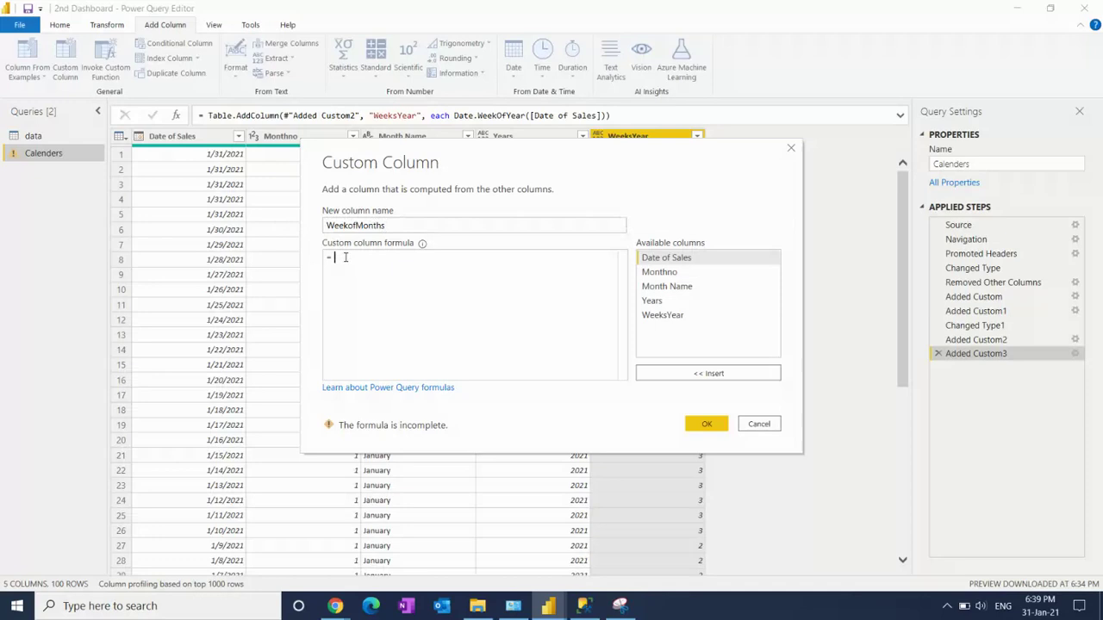
text(wee)
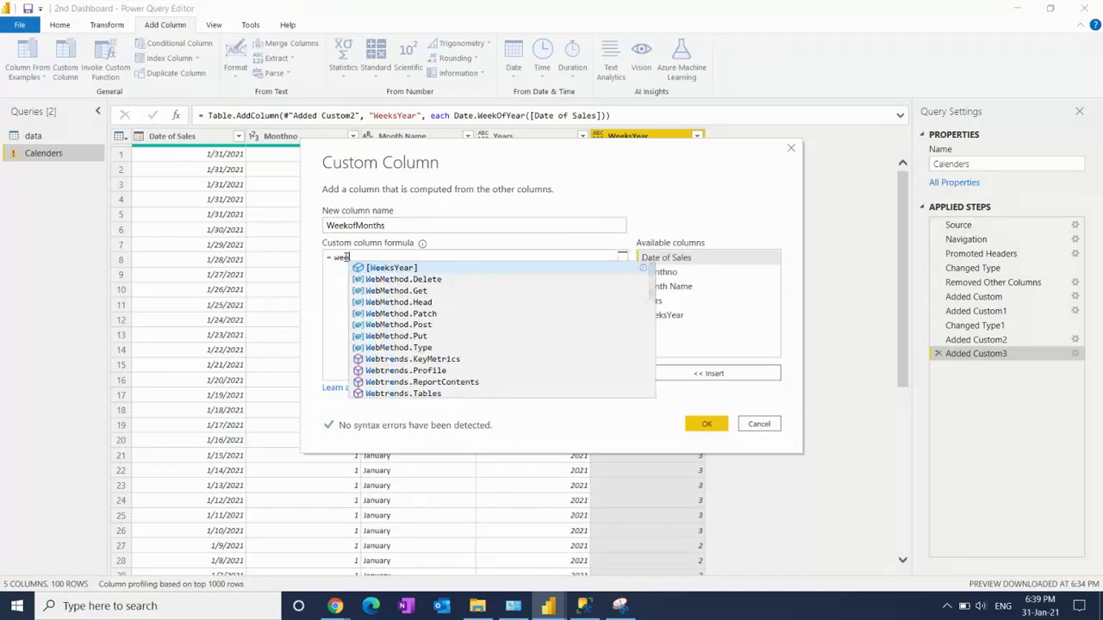
text(k)
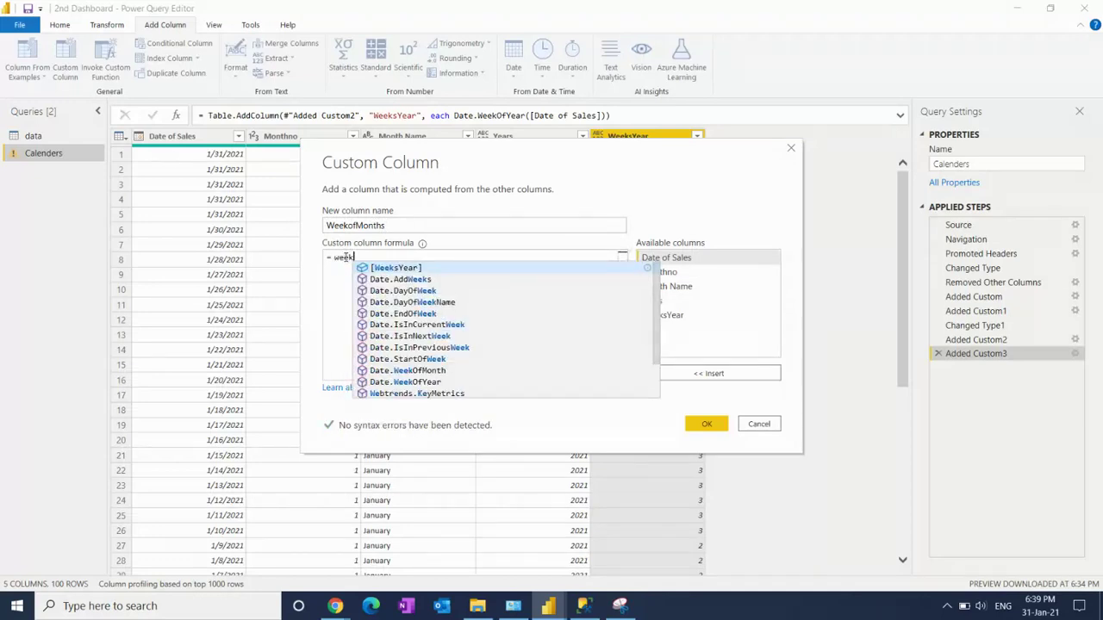
key(Down)
key(Down)
key(Down)
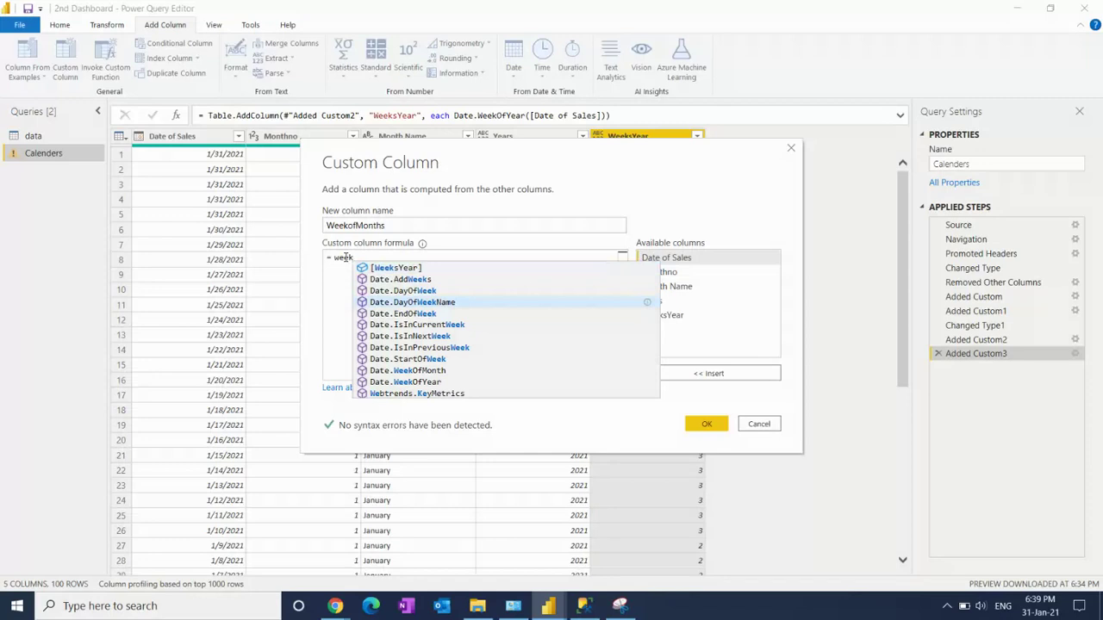
key(Down)
key(Down)
key(Down)
key(Down)
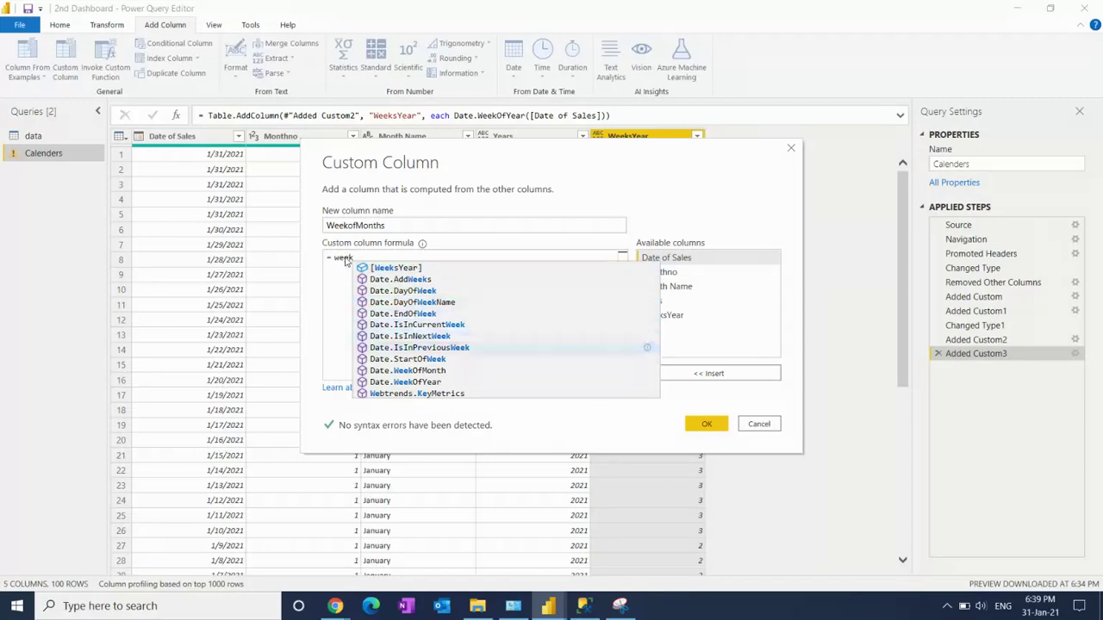
key(Down)
key(Down)
key(Tab)
text(()
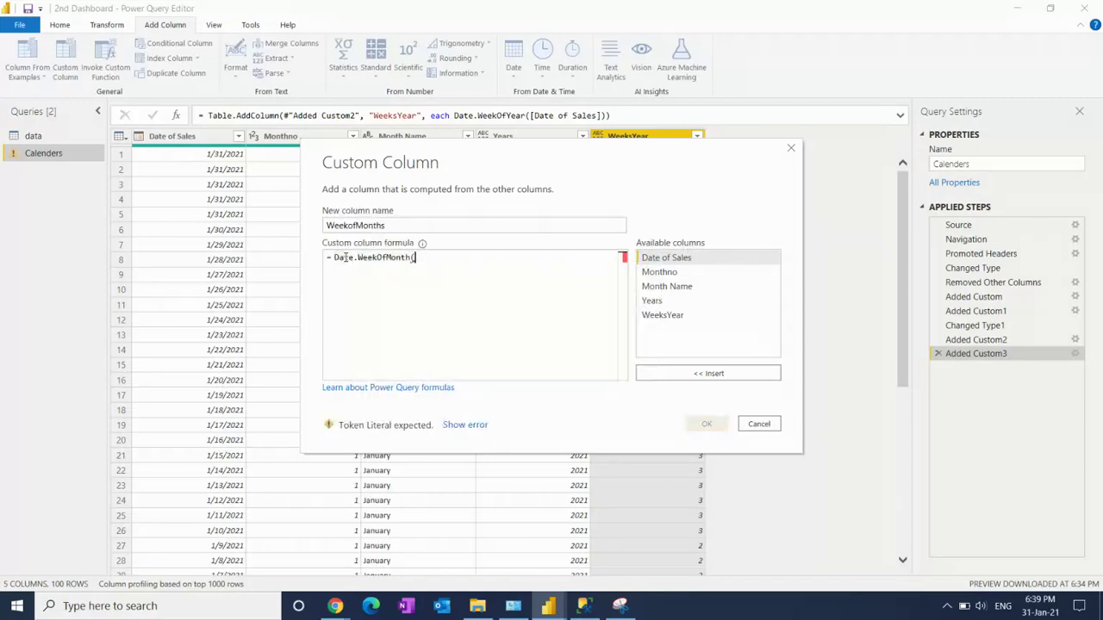
double_click(678, 258)
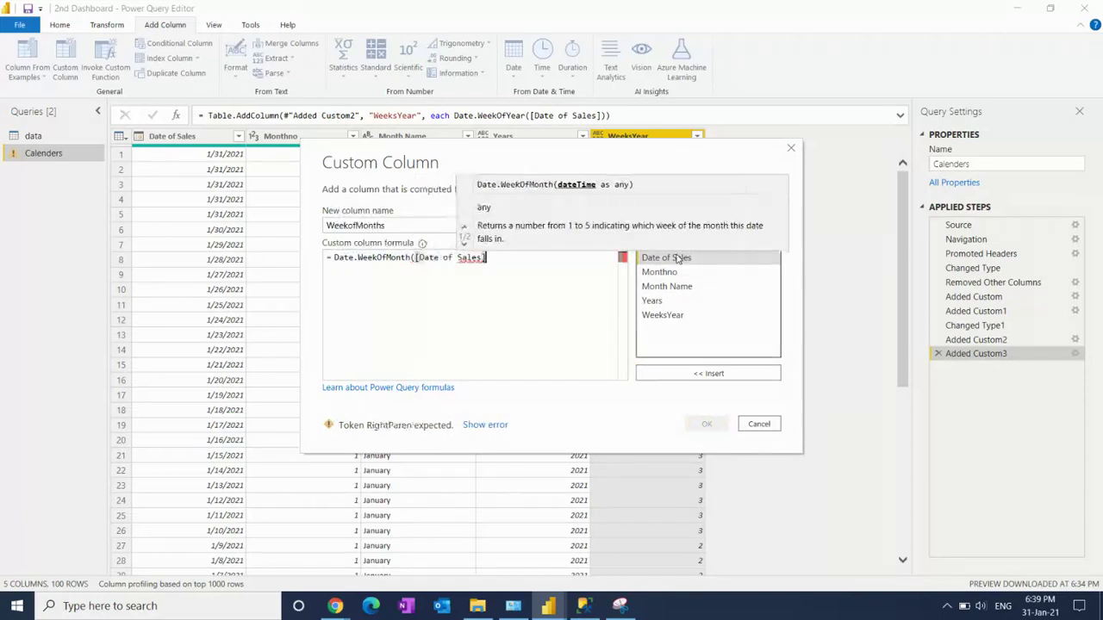
text())
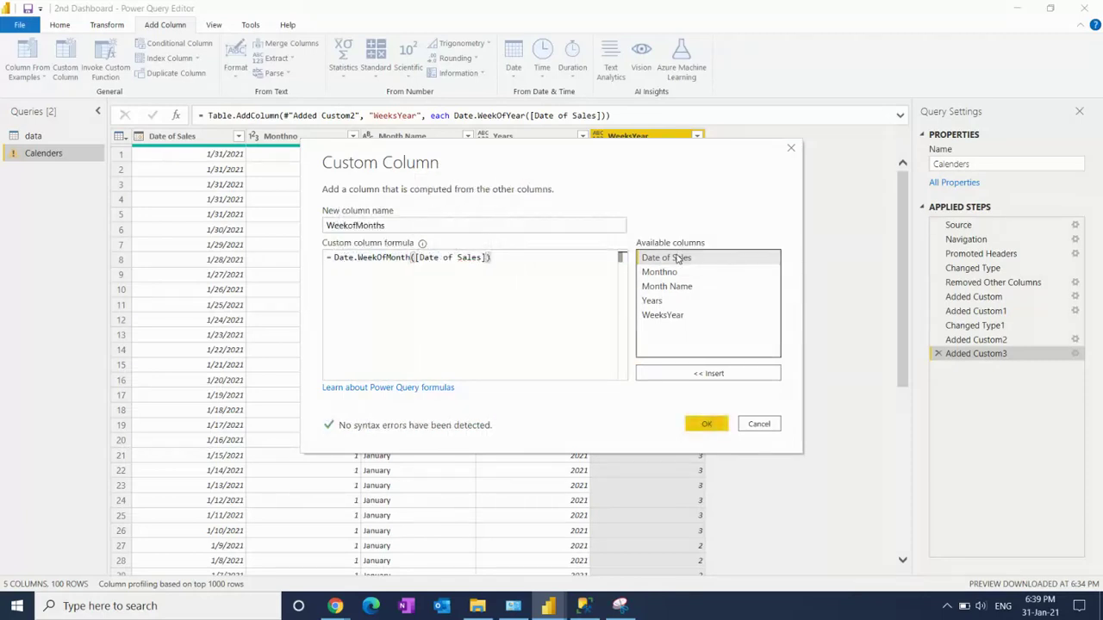
click(708, 426)
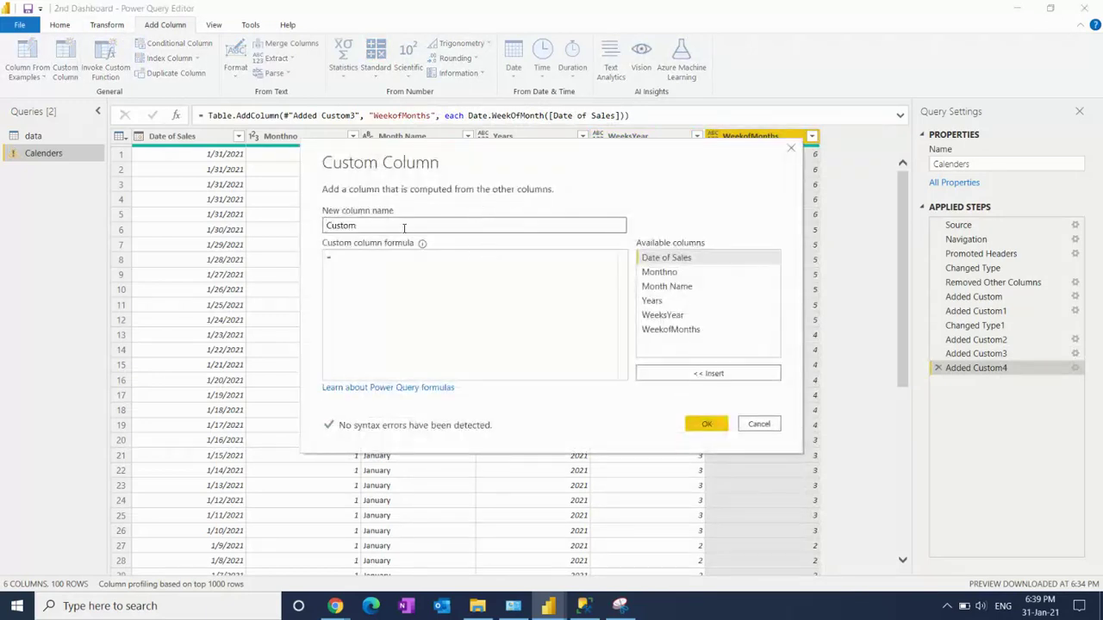
Step: Create a DaysofWeek column with the formula Date.DayOfWeek([Date of Sales])
key(BackSpace)
text(DAysofWeek)
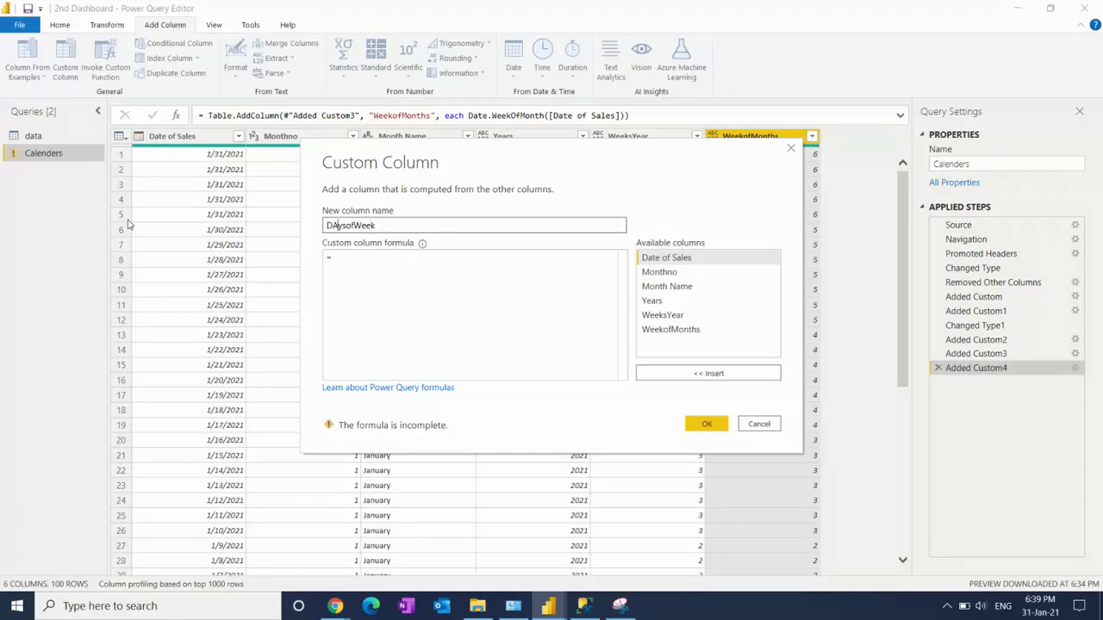
key(BackSpace)
text(a)
click(350, 259)
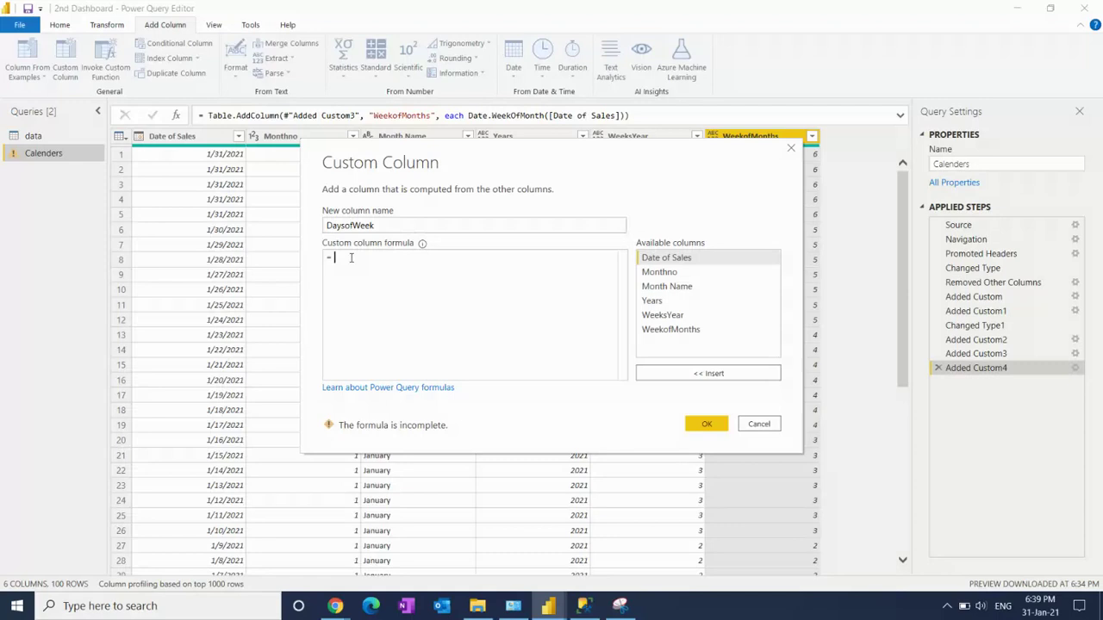
text(week)
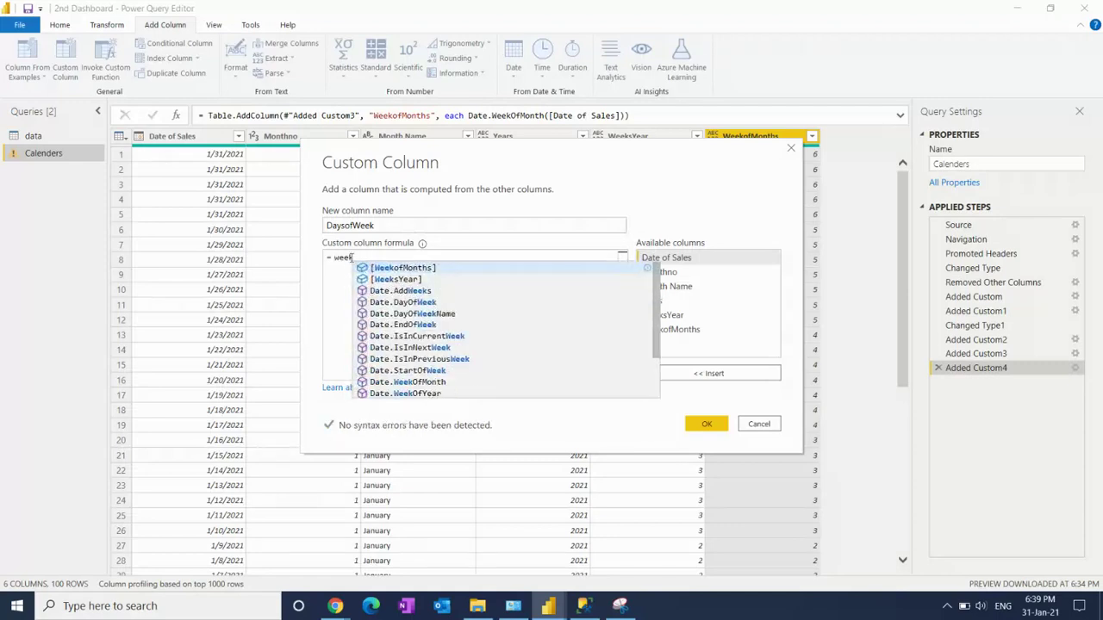
key(Down)
key(Down)
key(Down)
key(Tab)
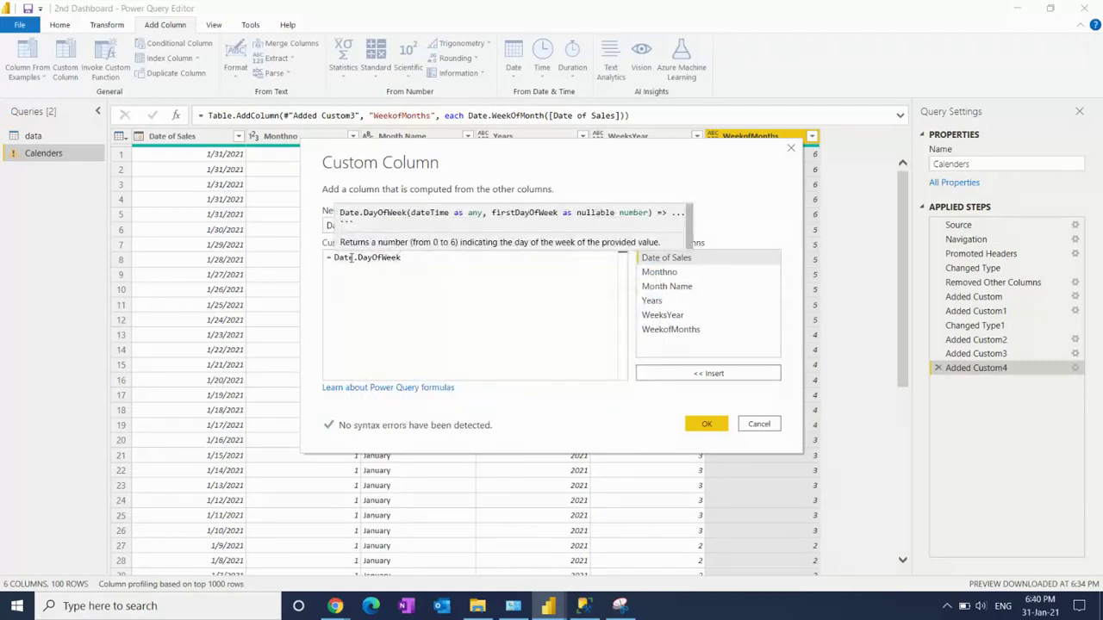
text(()
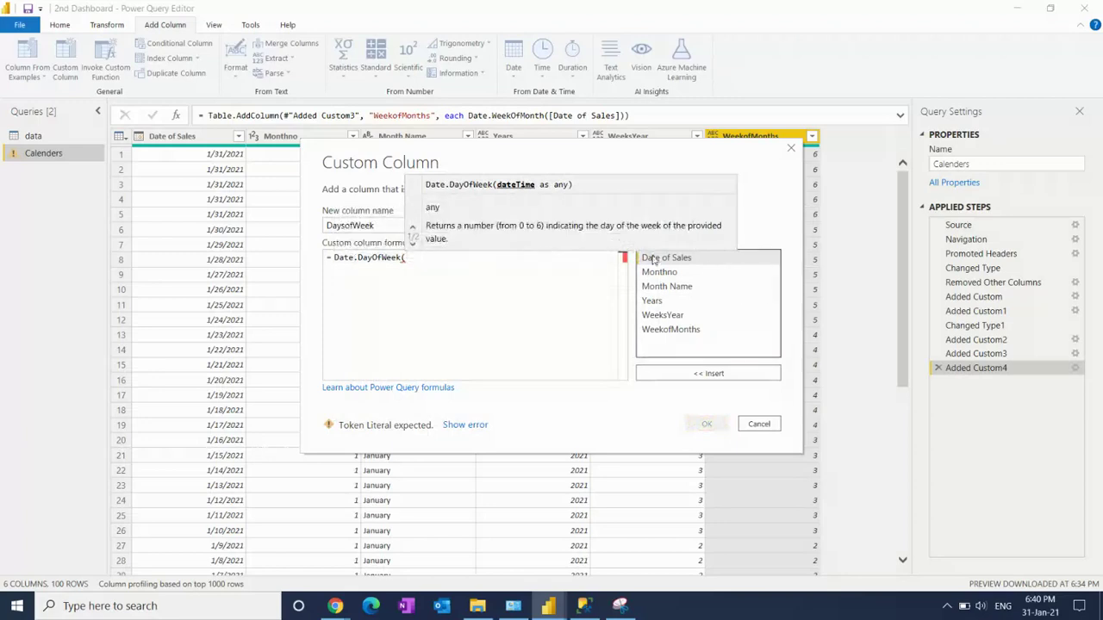
double_click(653, 259)
text())
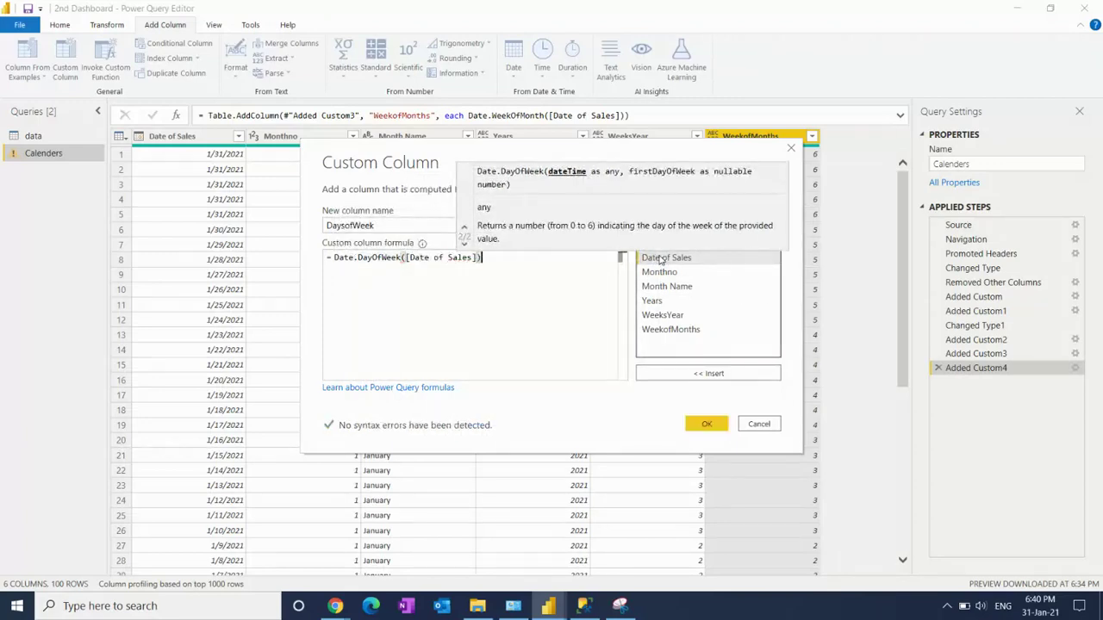
click(707, 424)
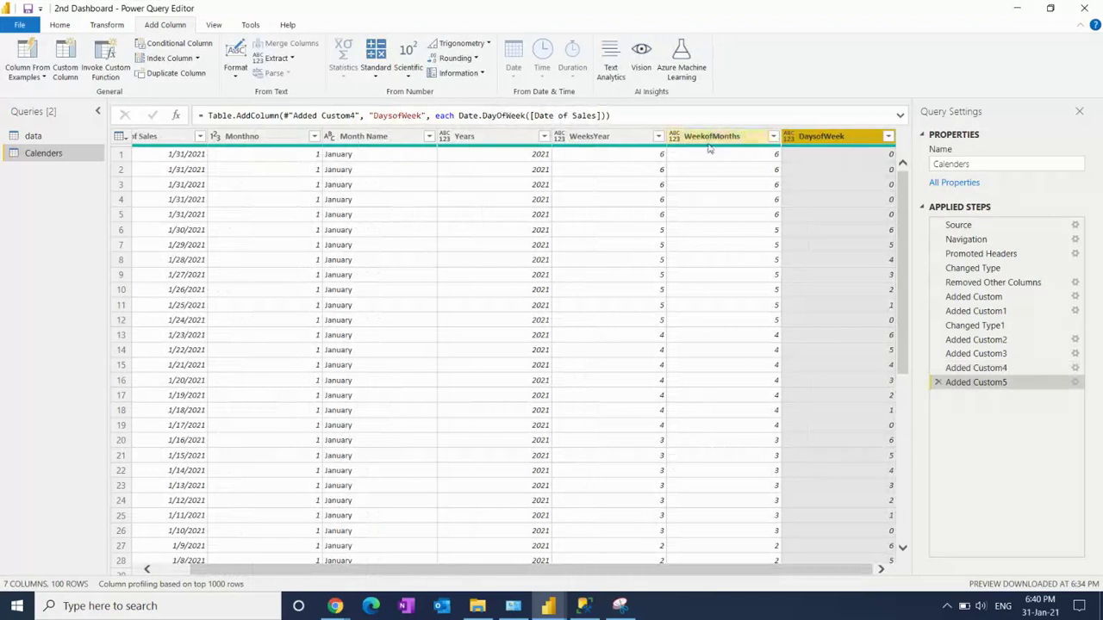
Step: Set Years, WeeksYear, WeekofMonths and DaysofWeek to the Whole Number type
click(709, 141)
ctrl+click(591, 140)
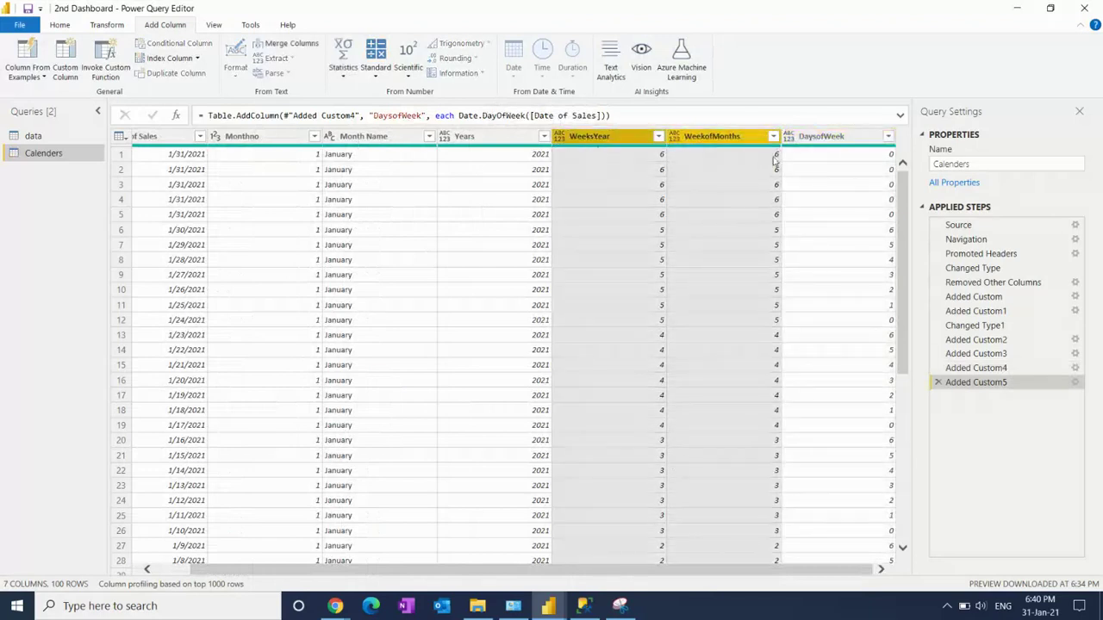
click(834, 143)
ctrl+click(494, 140)
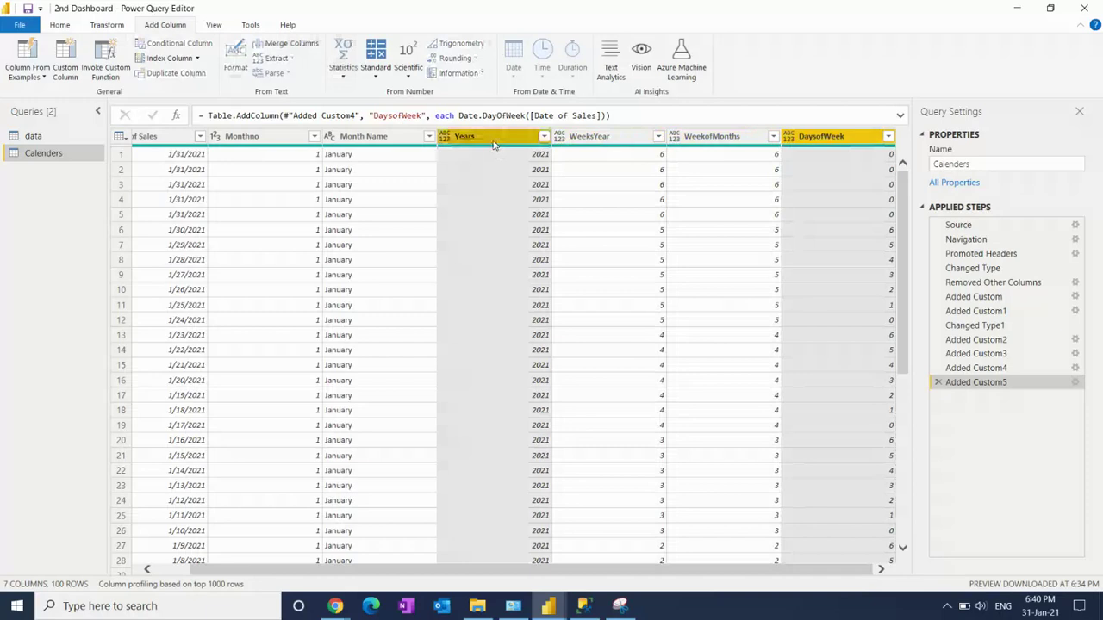
ctrl+click(594, 140)
ctrl+click(725, 141)
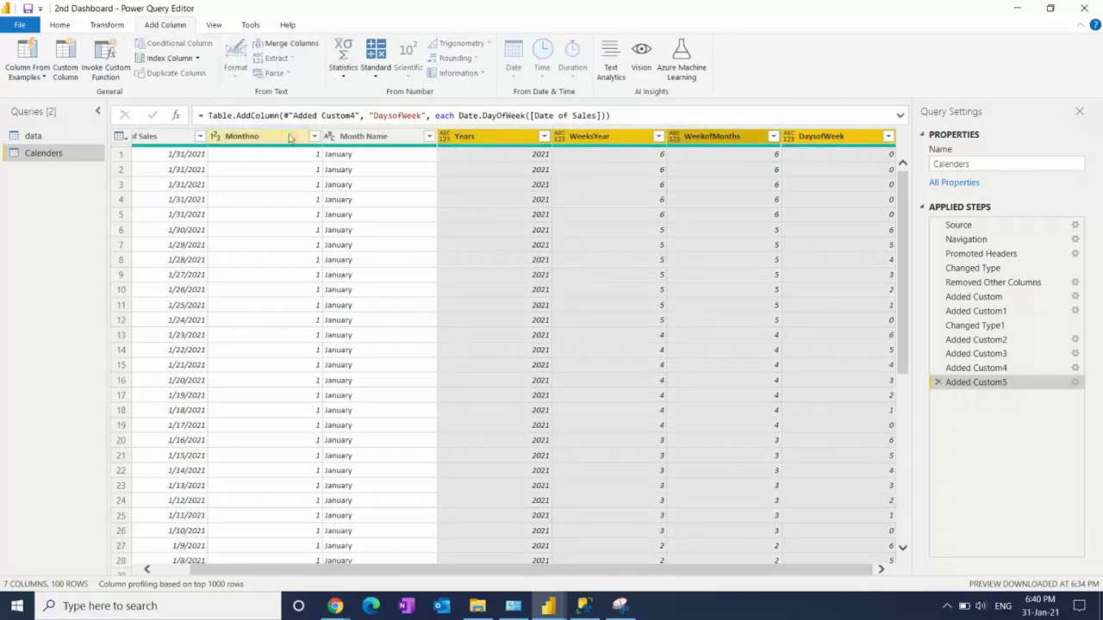
click(107, 25)
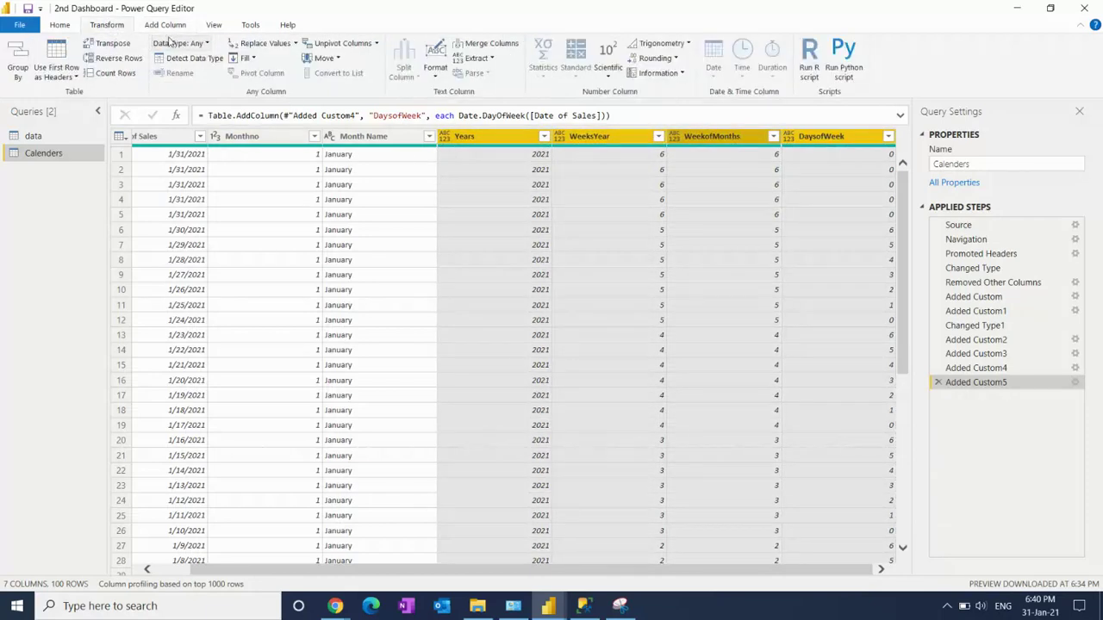
click(186, 58)
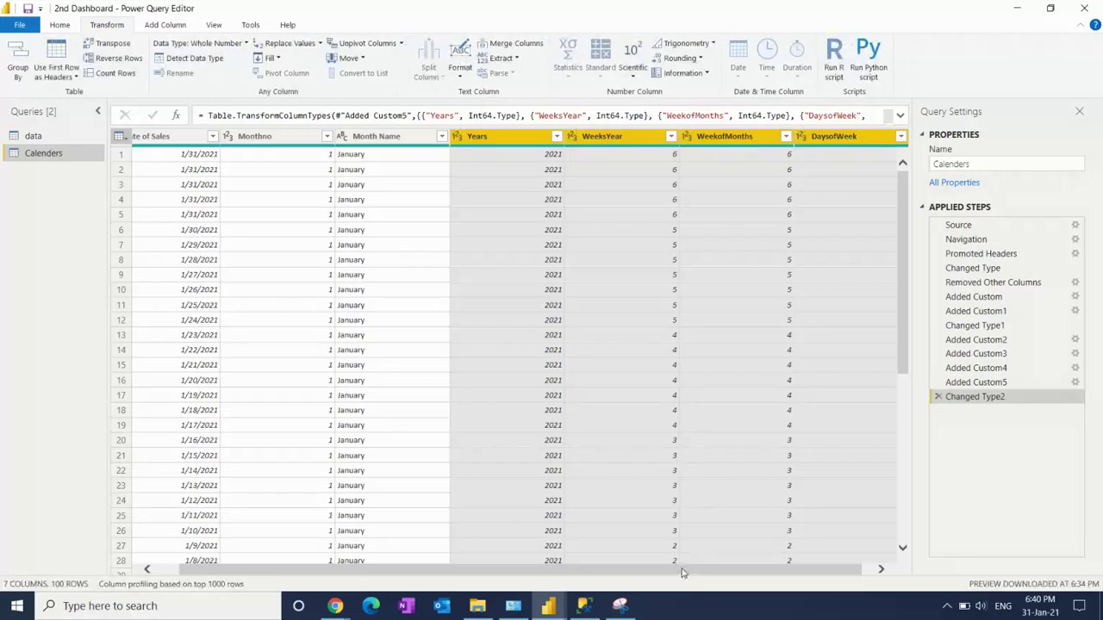
drag(685, 572, 815, 577)
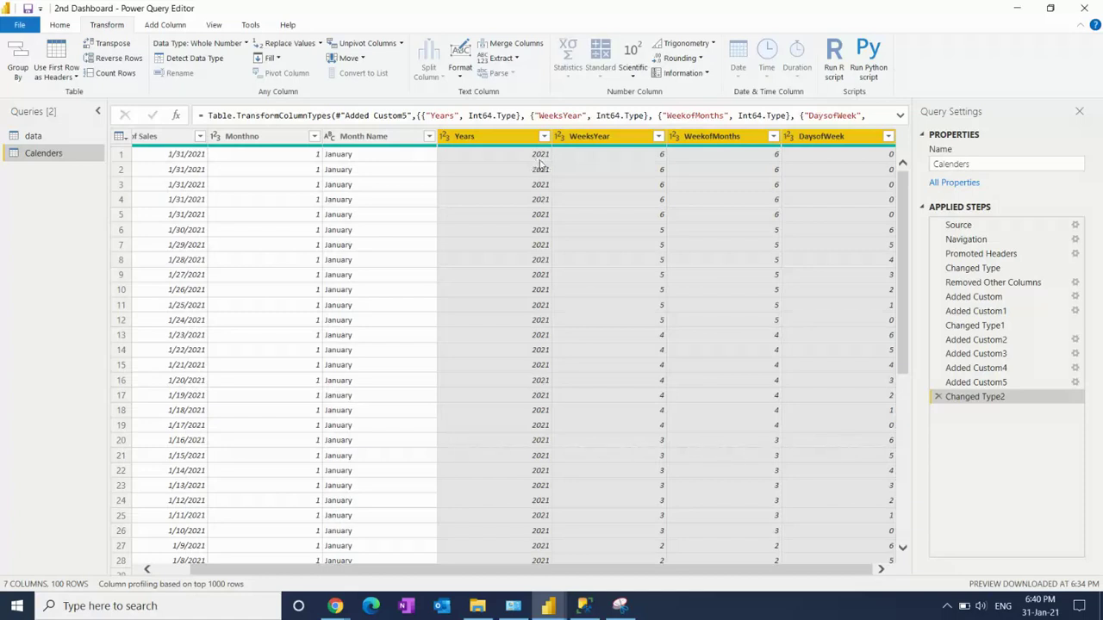
Step: Start a new custom column and name it WeeksYears
click(165, 24)
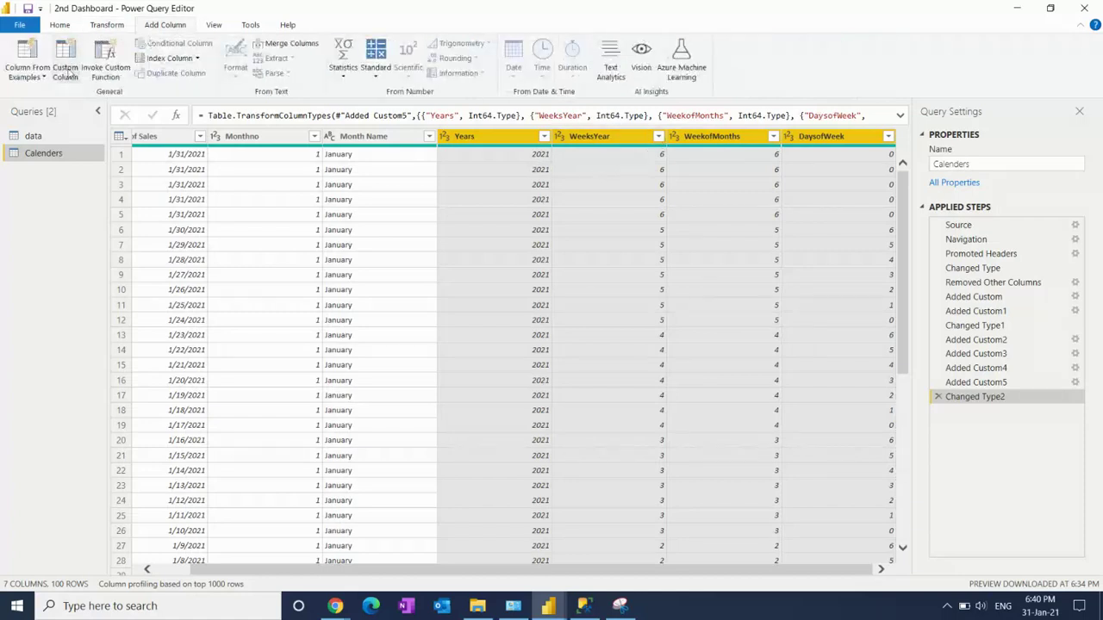
click(64, 67)
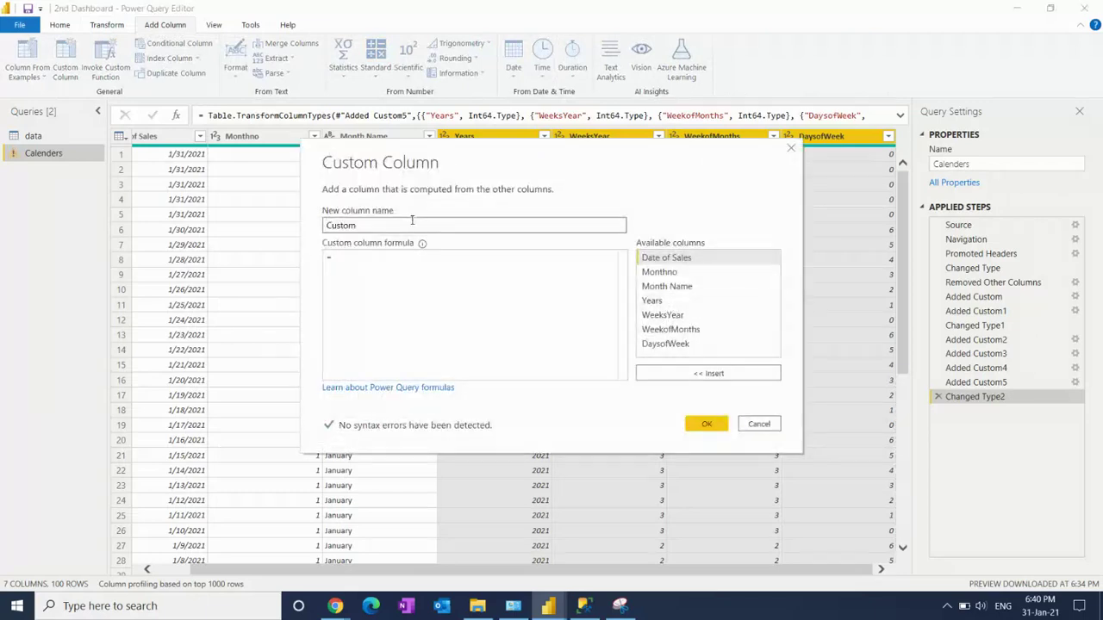
drag(417, 225, 156, 214)
text(WeeksYears)
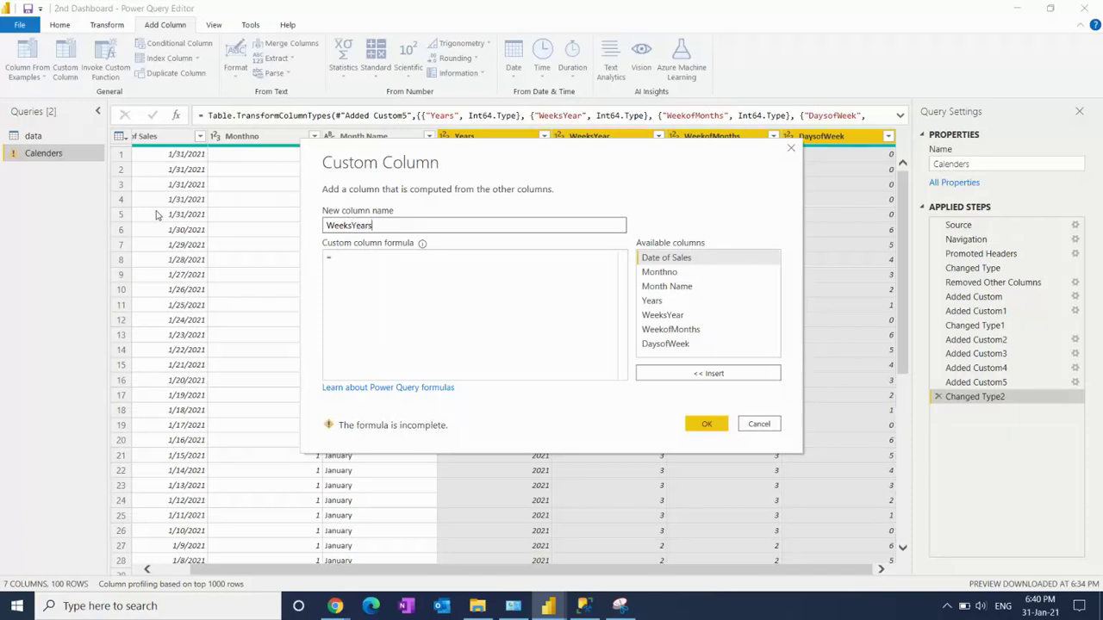
Step: Begin the formula with Number.ToText([Years])&
click(342, 258)
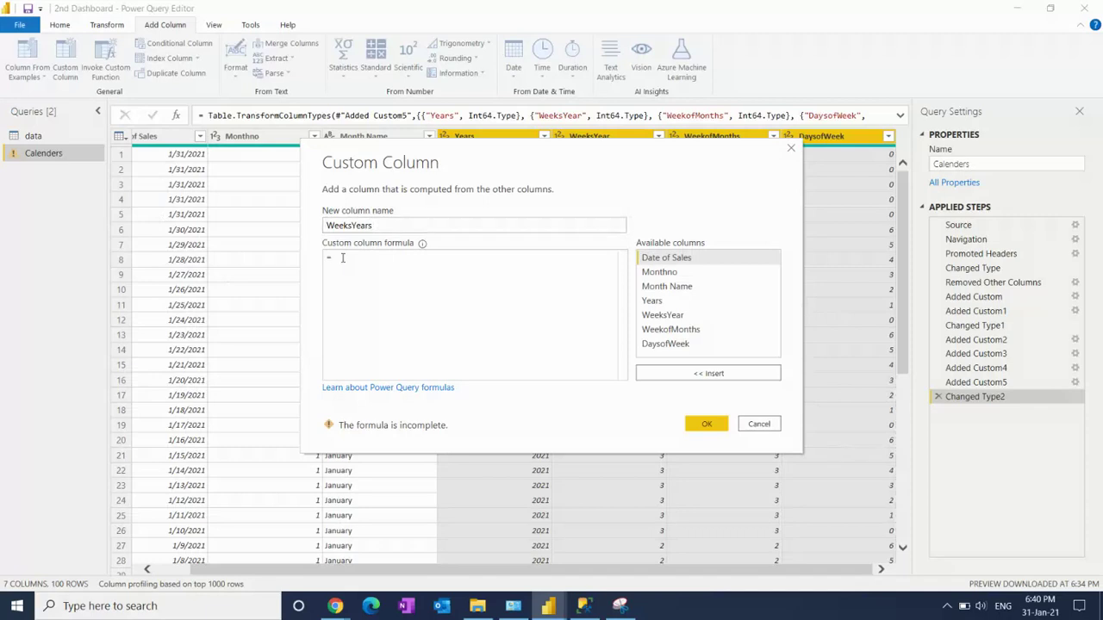
text(num)
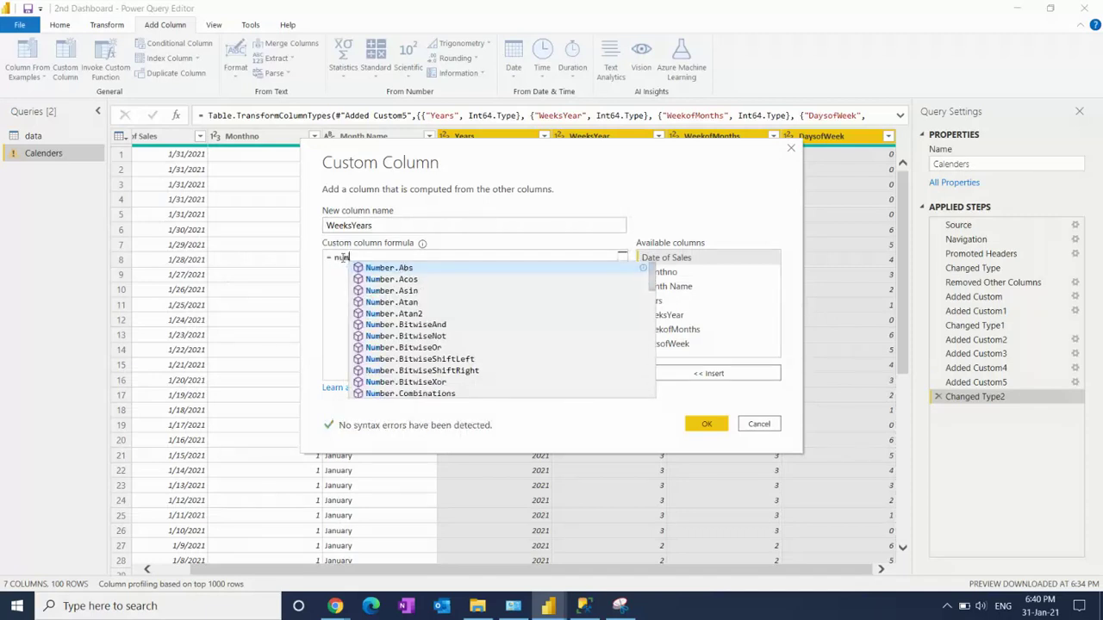
key(Down)
key(Down)
key(Down)
key(Down)
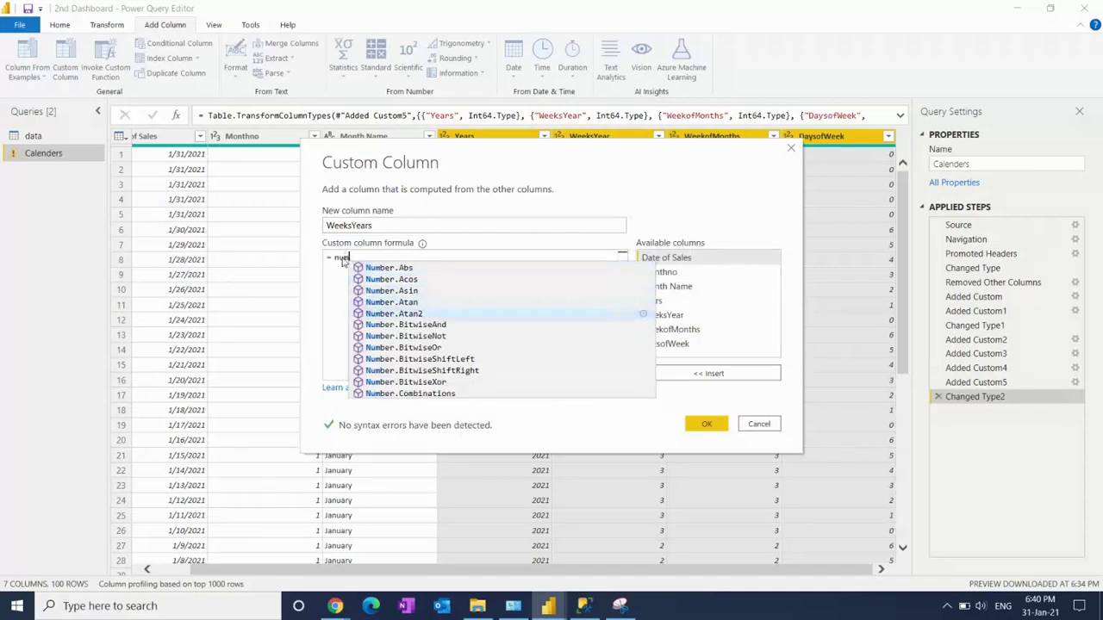
key(Down)
key(Down)
key(Down)
key(Down)
key(Down)
key(Down)
key(Down)
key(Down)
key(Down)
key(Down)
key(Down)
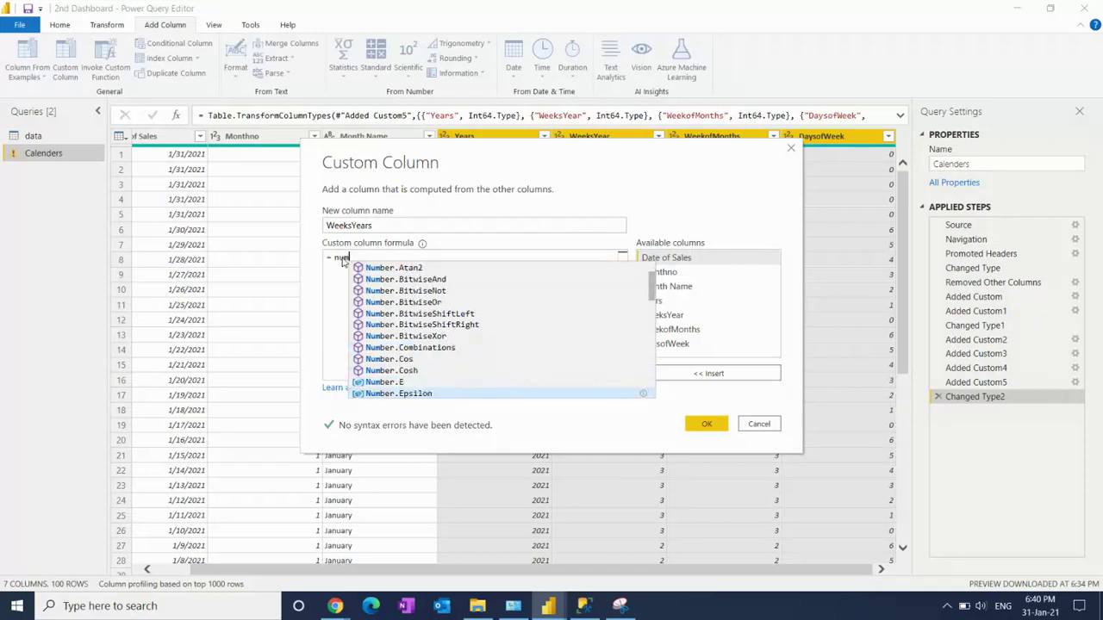
key(Down)
key(Down)
key(Down)
key(Down)
key(Down)
key(Down)
key(Down)
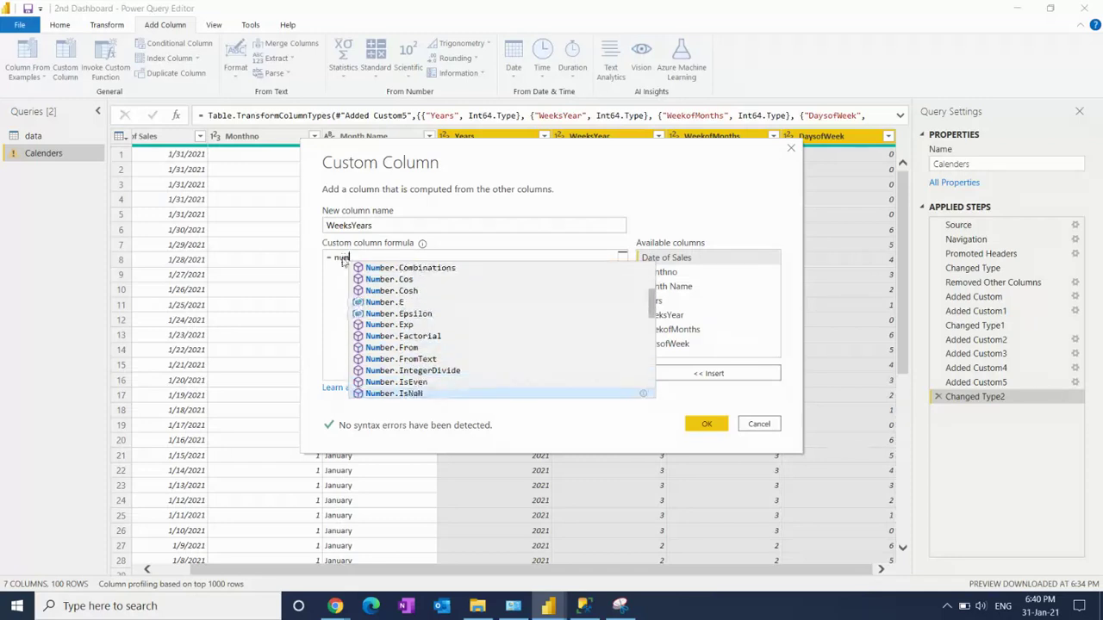
key(Down)
key(Down)
key(Down)
key(Down)
key(Down)
key(Down)
key(Down)
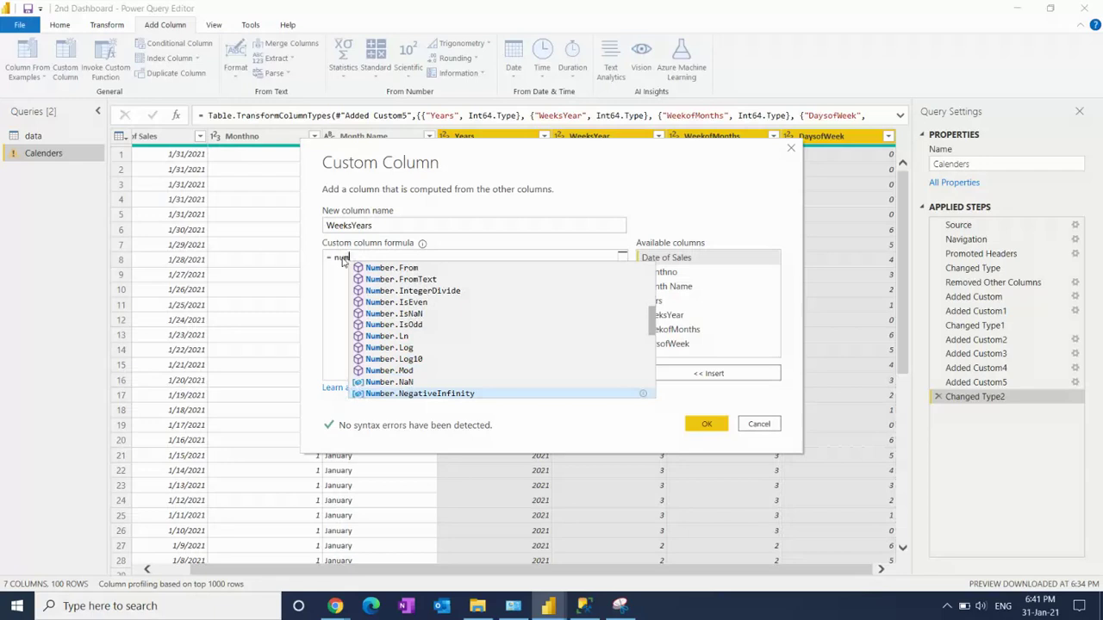
key(Down)
key(Down)
key(Down)
key(Down)
key(Down)
key(Down)
key(Down)
key(Down)
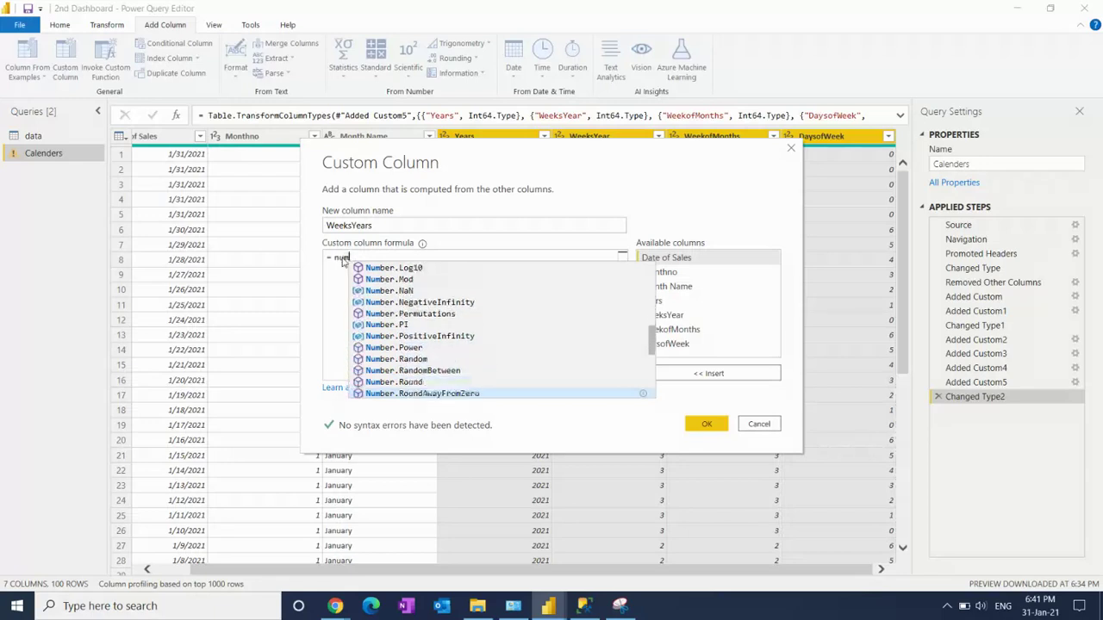
key(Down)
key(Down)
key(Down)
key(Down)
key(Down)
key(Down)
key(Down)
key(Down)
key(Down)
key(Down)
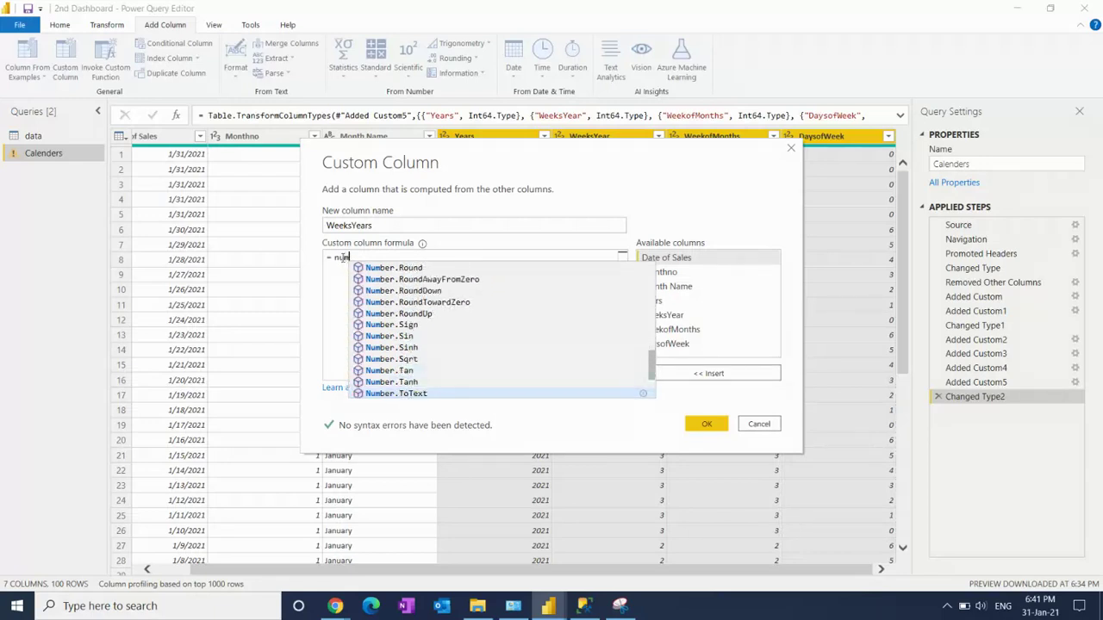
key(Tab)
text(()
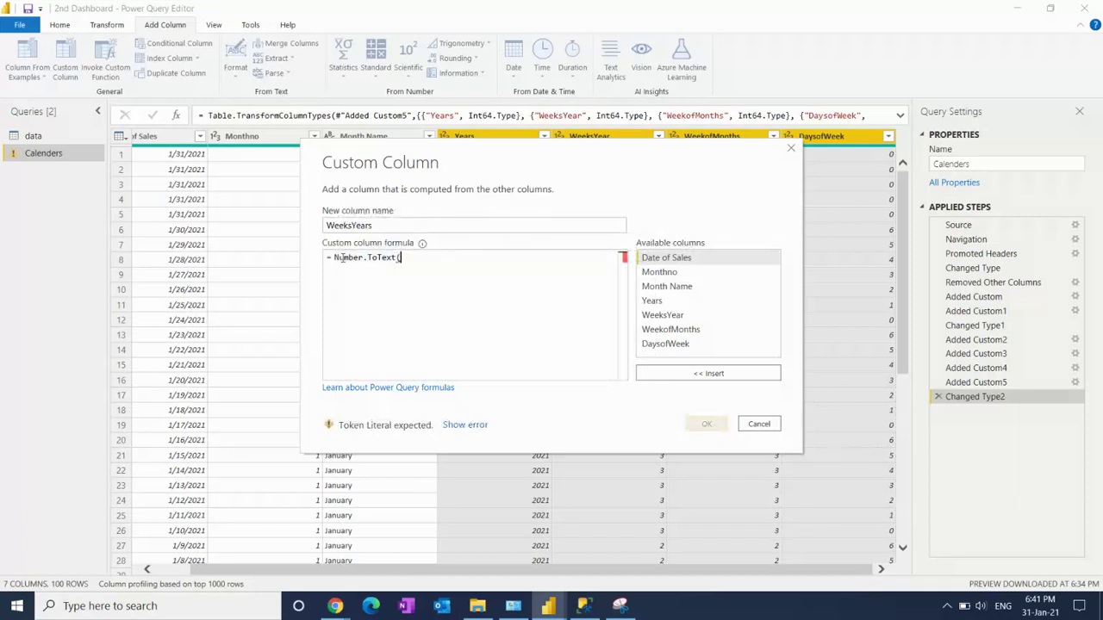
double_click(652, 301)
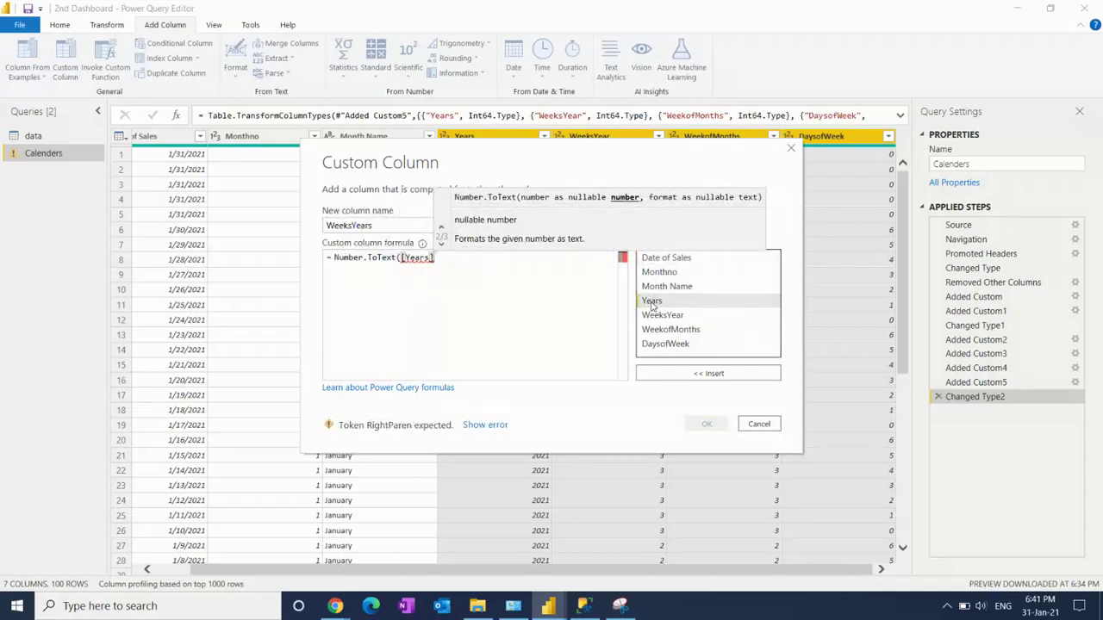
text())
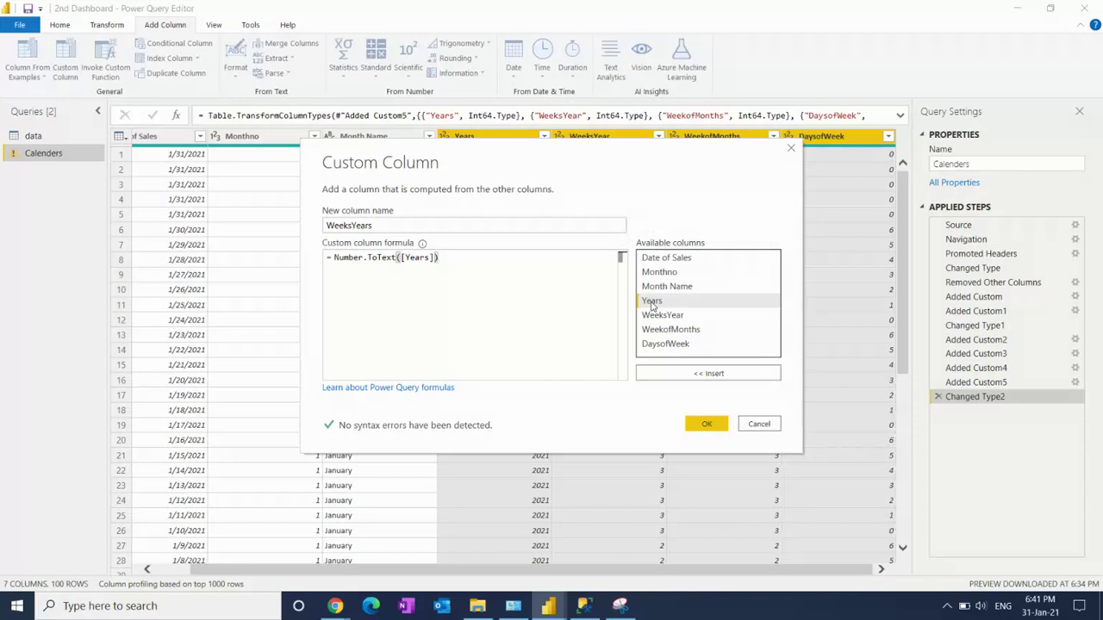
text(&)
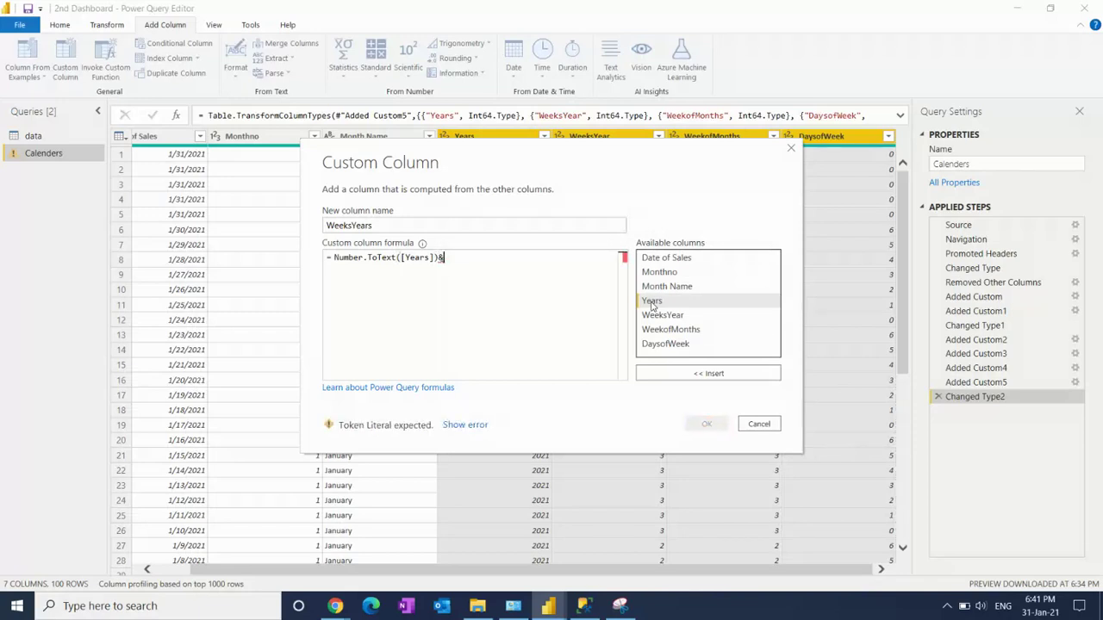
Step: Duplicate the Number.ToText( call at the end of the formula
key(Left)
key(Right)
key(ctrl+shift+Left)
key(ctrl+shift+Left)
key(ctrl+shift+Left)
key(ctrl+c)
key(Right)
key(End)
key(ctrl+v)
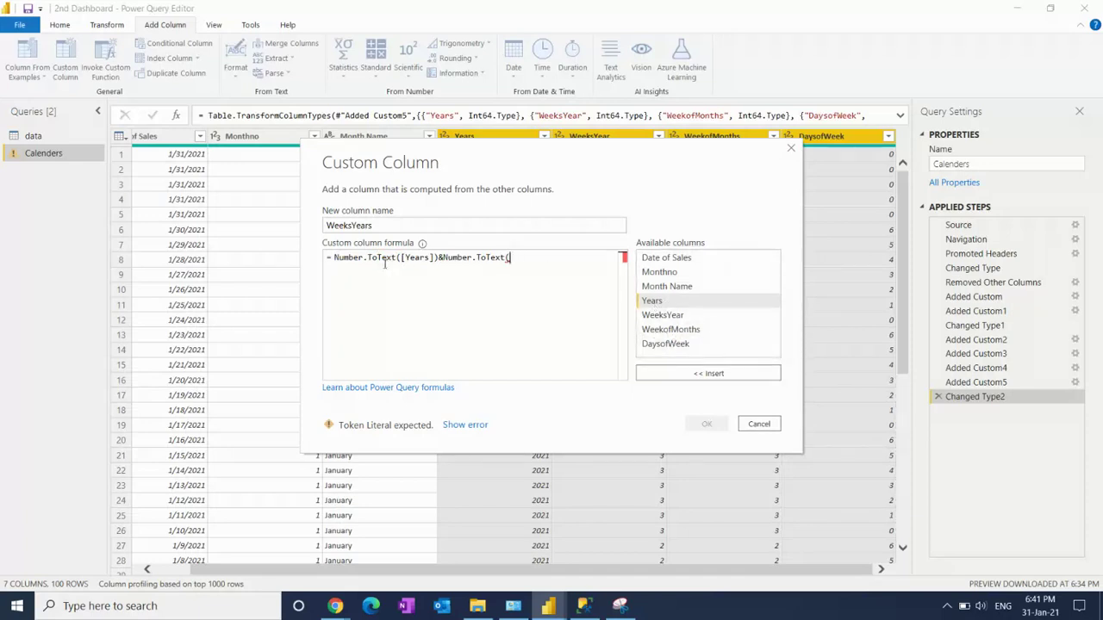
Step: Reorder the formula to Number.ToText([WeeksYear])& Number.ToText([Years])
drag(334, 258, 444, 260)
key(ctrl+c)
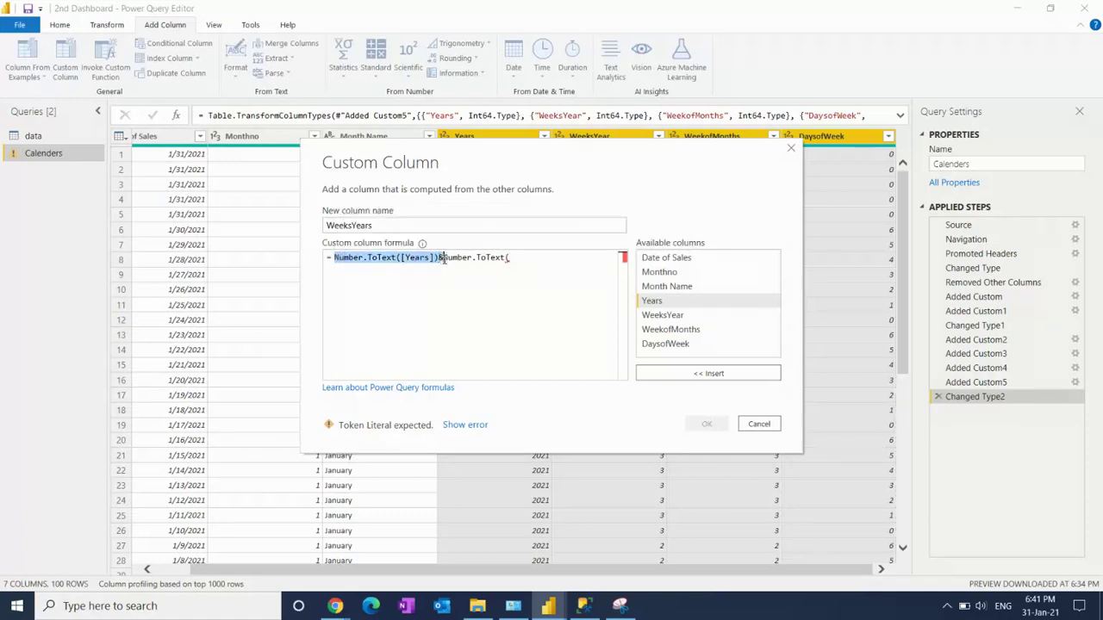
key(BackSpace)
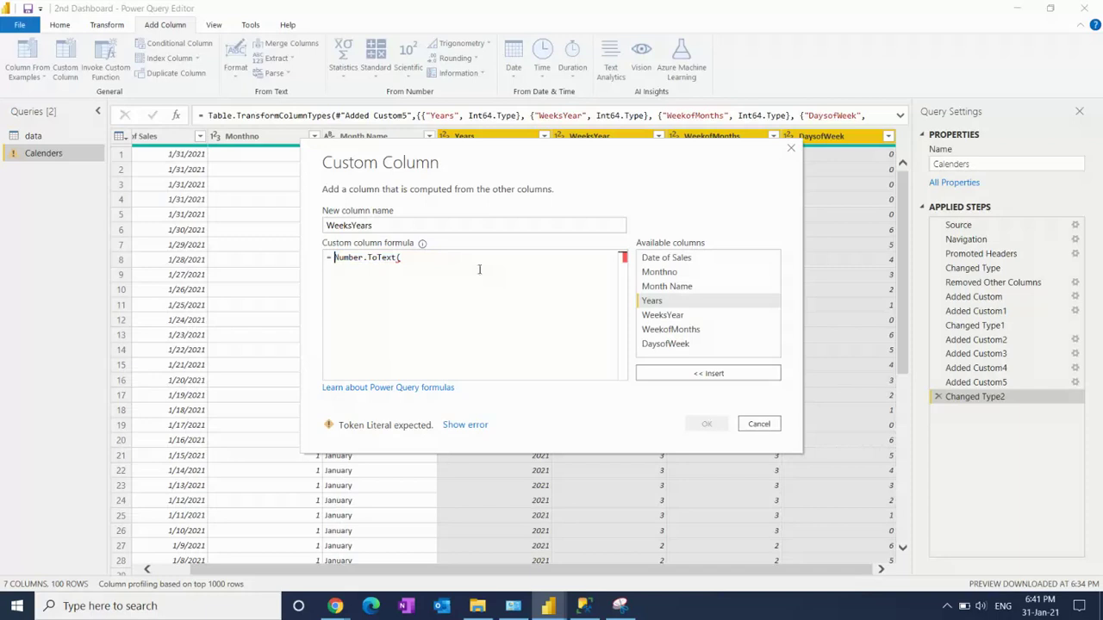
double_click(662, 315)
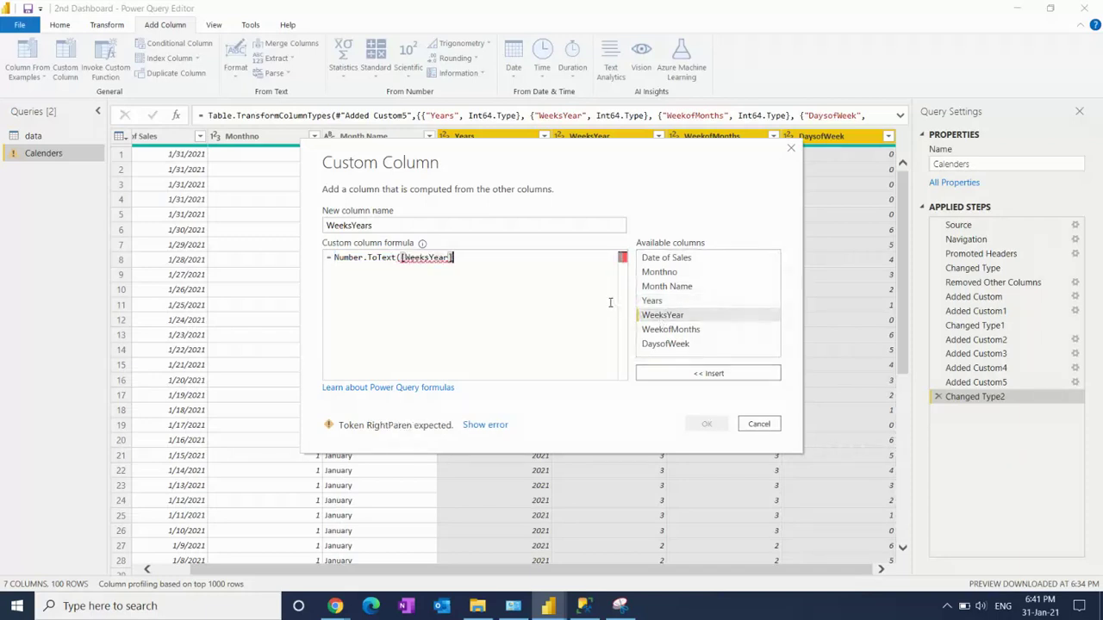
text())
key(ctrl+v)
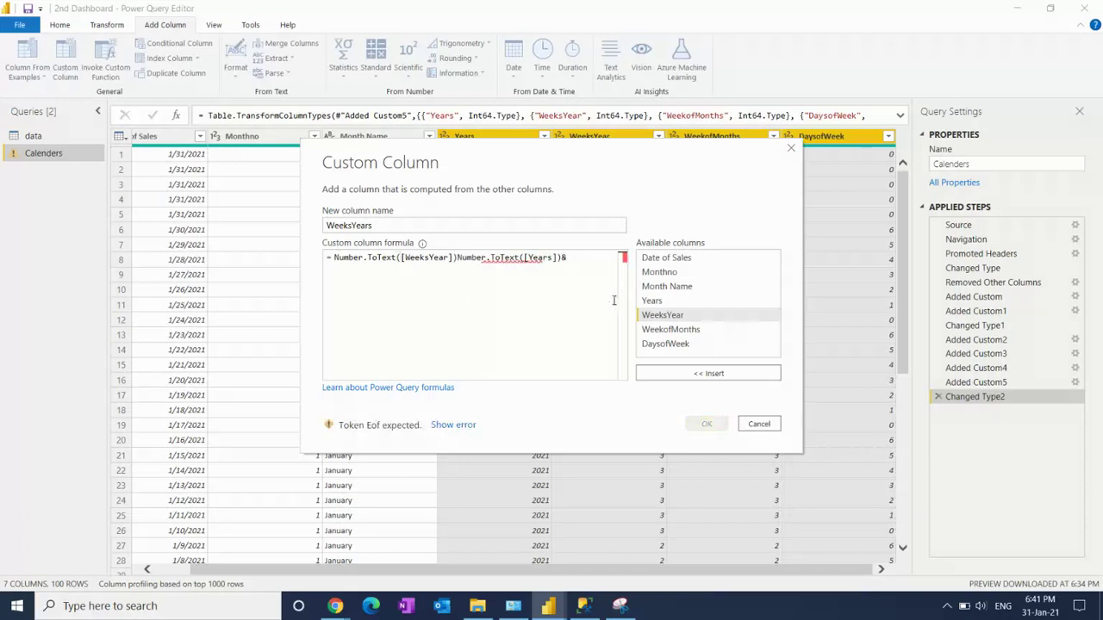
click(457, 257)
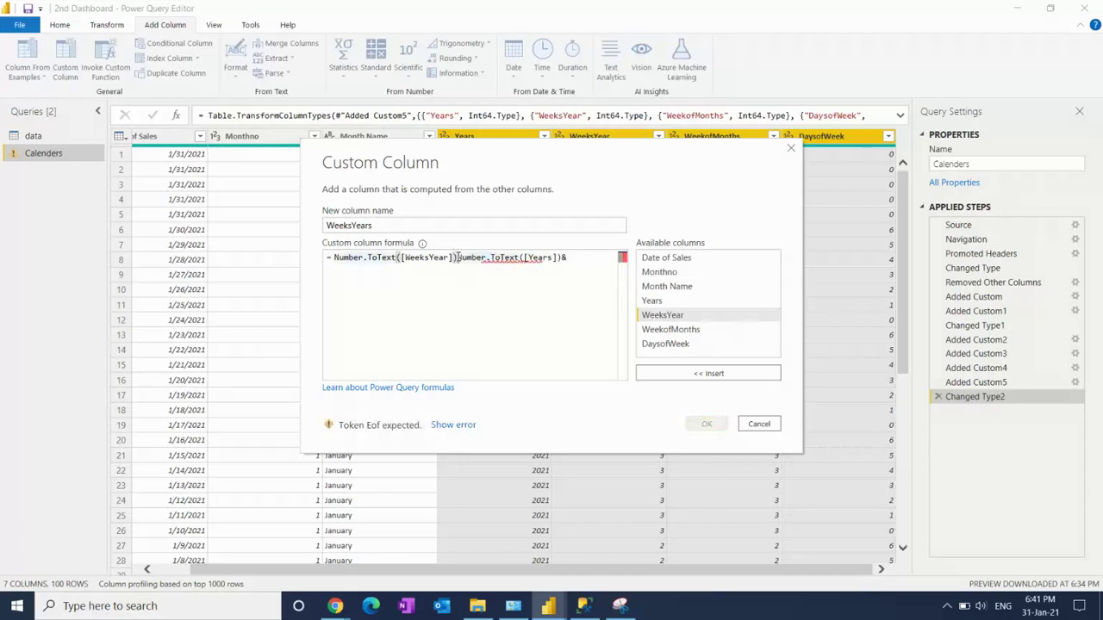
text(&)
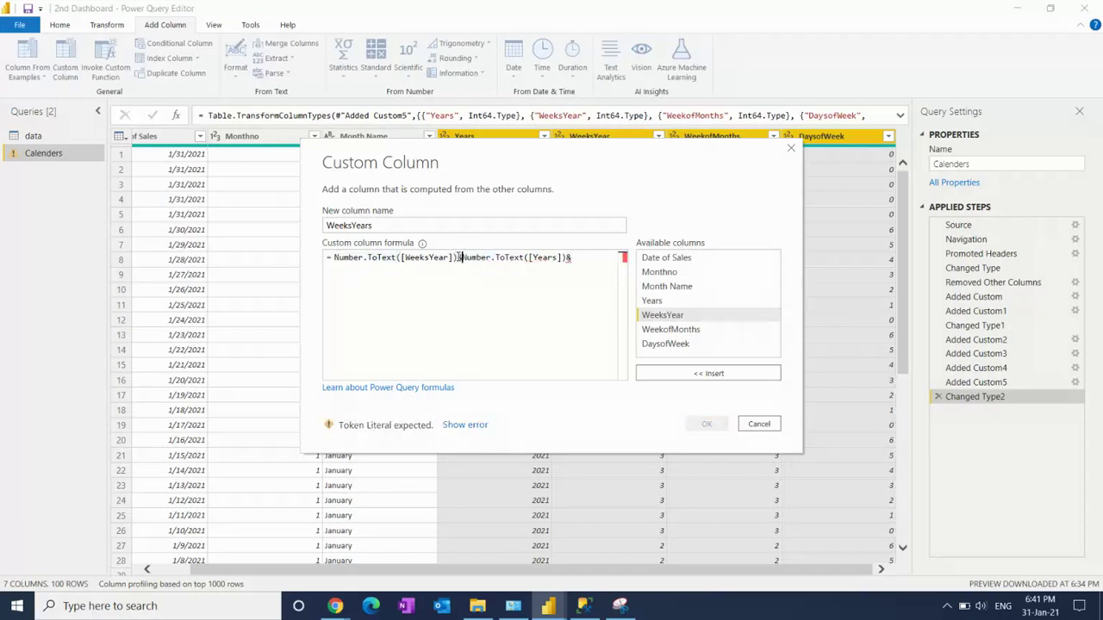
key(End)
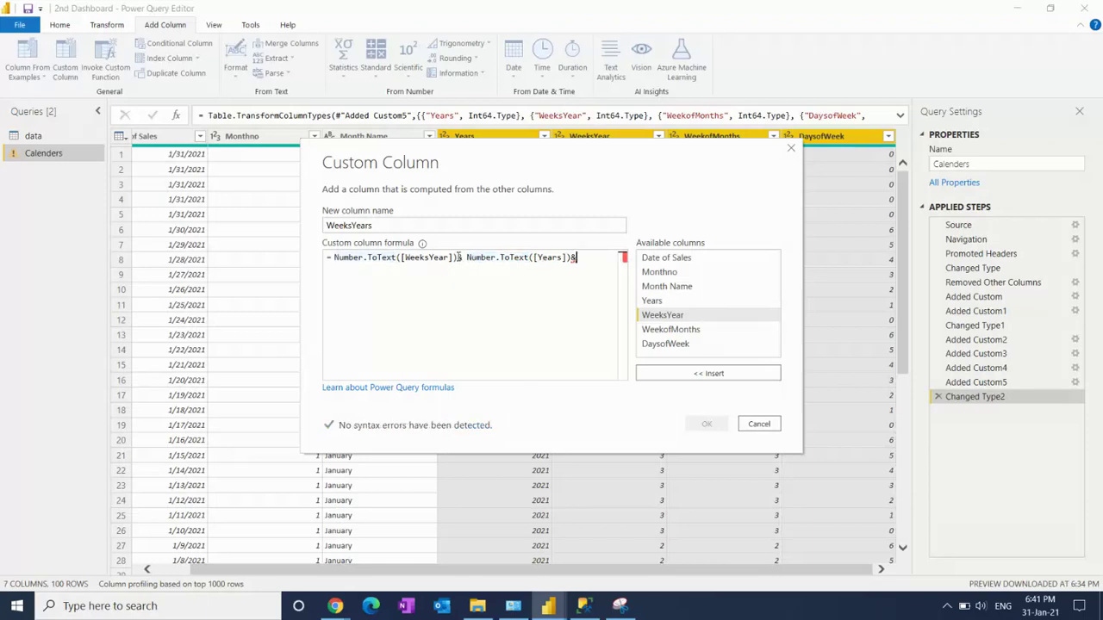
key(BackSpace)
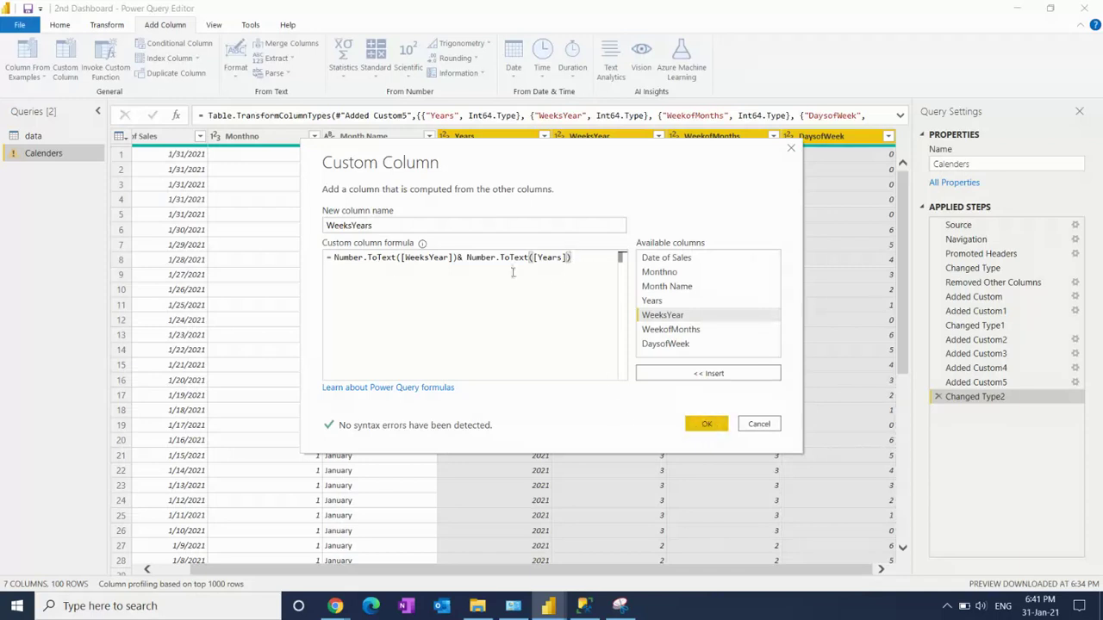
Step: Prefix the formula with a "YW" text string and create the WeeksYears column
click(336, 257)
text(()
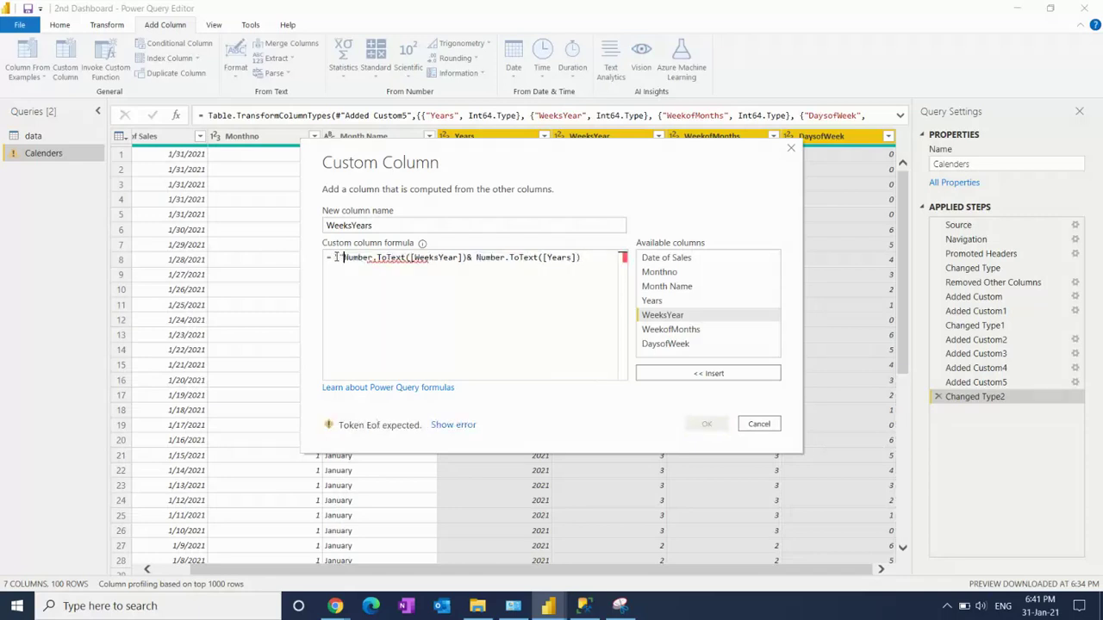
text(")
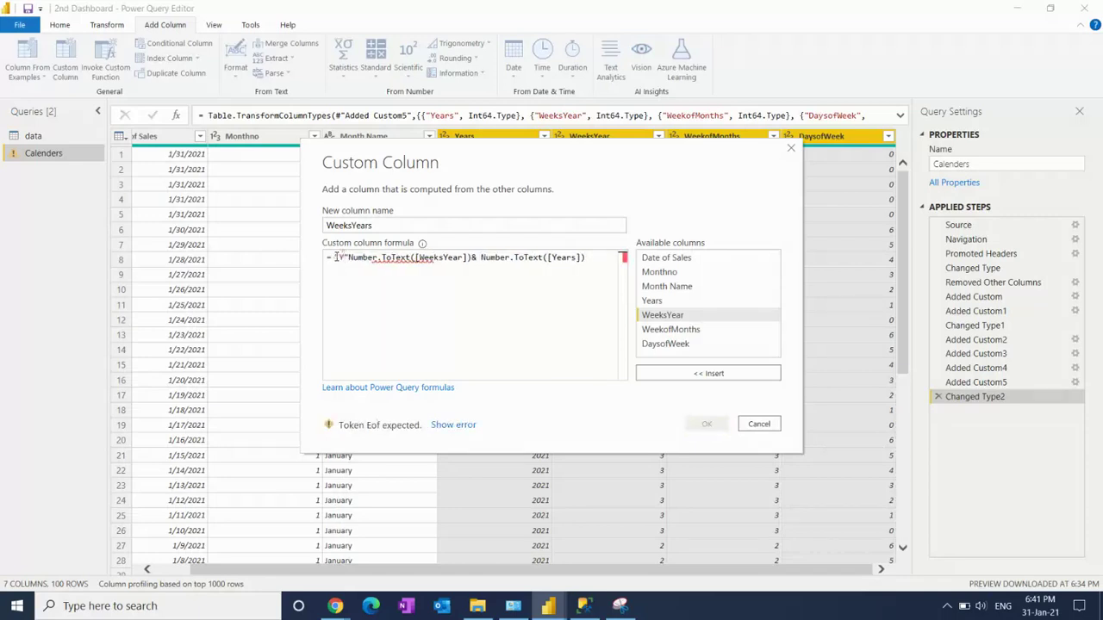
text(W")
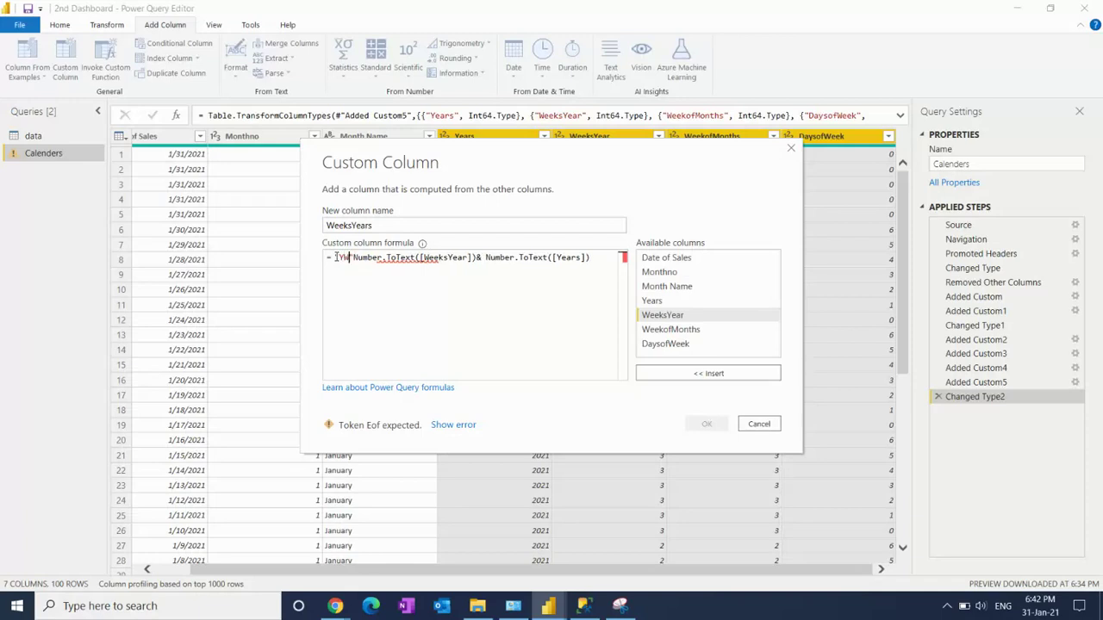
text(&)
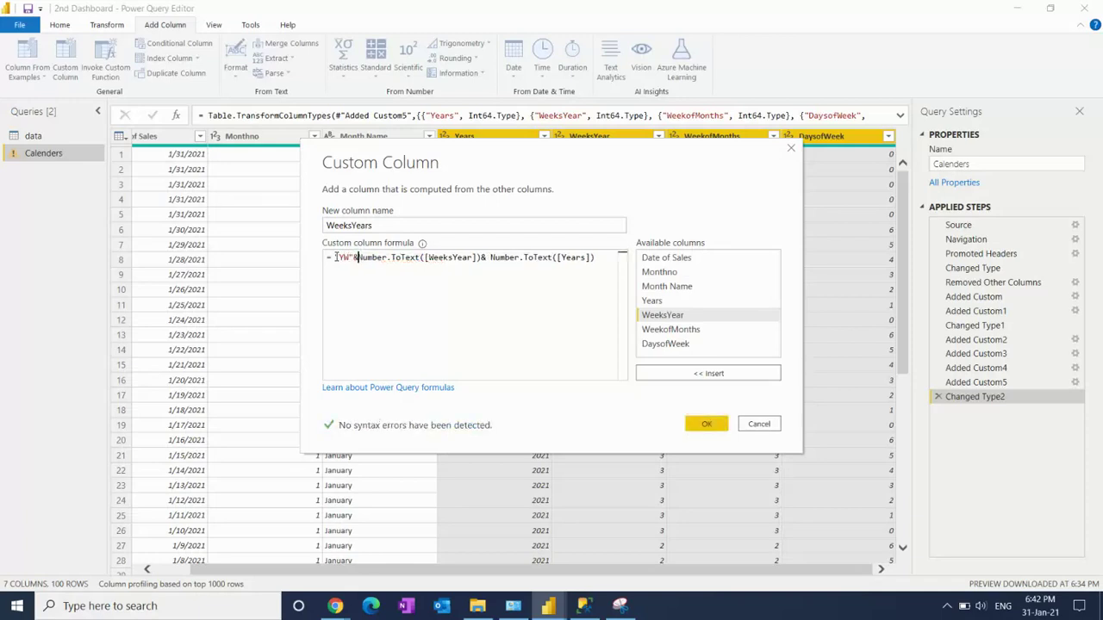
click(707, 424)
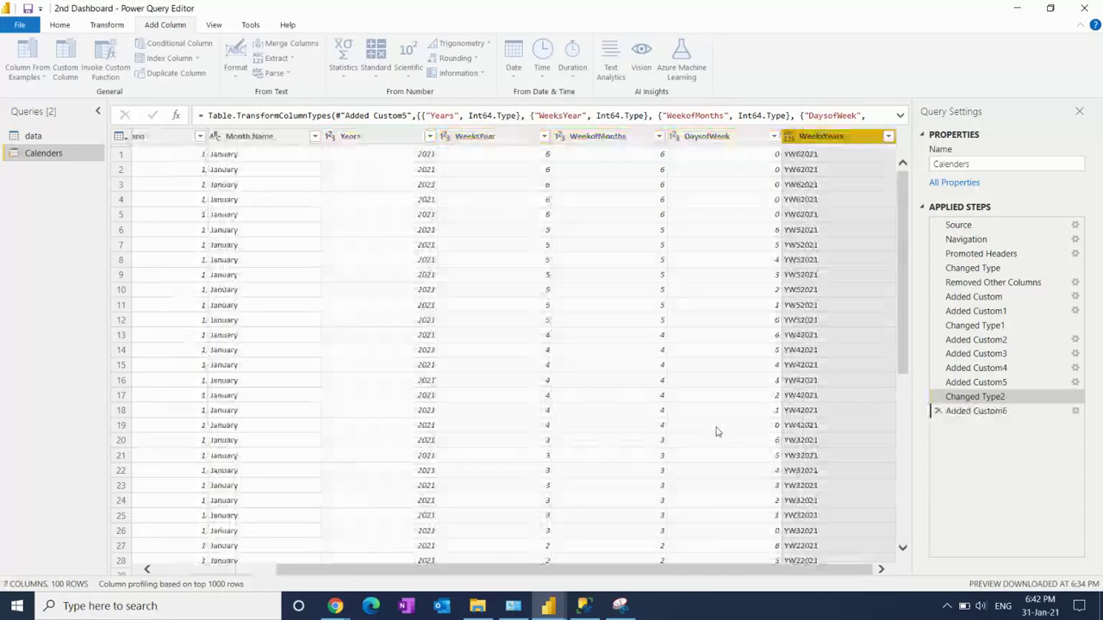
Step: Edit the Added Custom6 formula to put an underscore between week and year, giving YW6_2021
click(1075, 412)
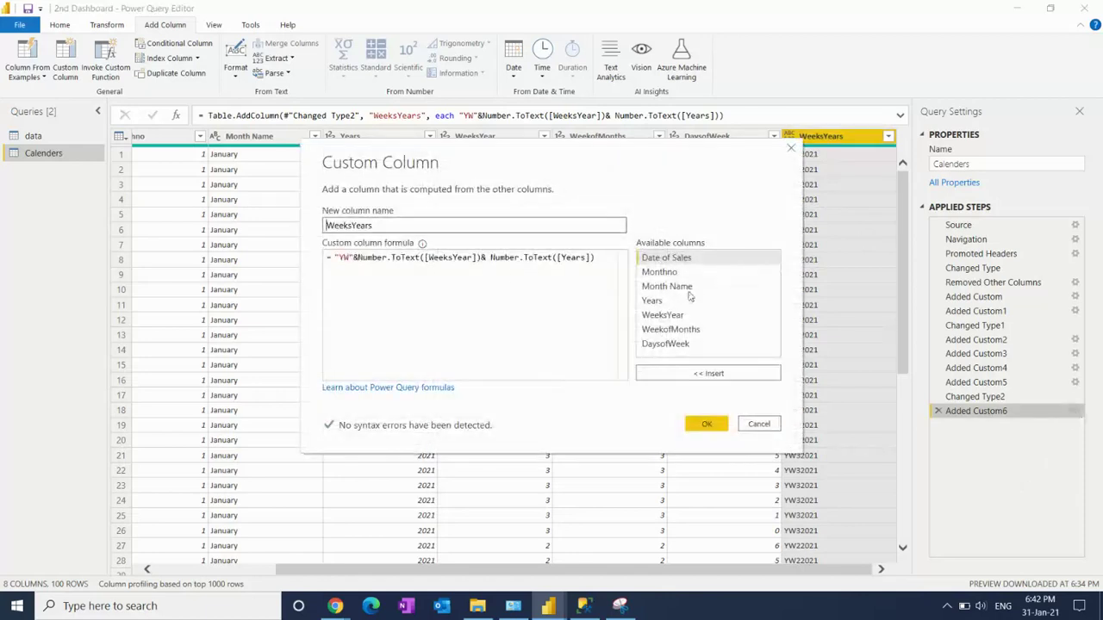
click(484, 257)
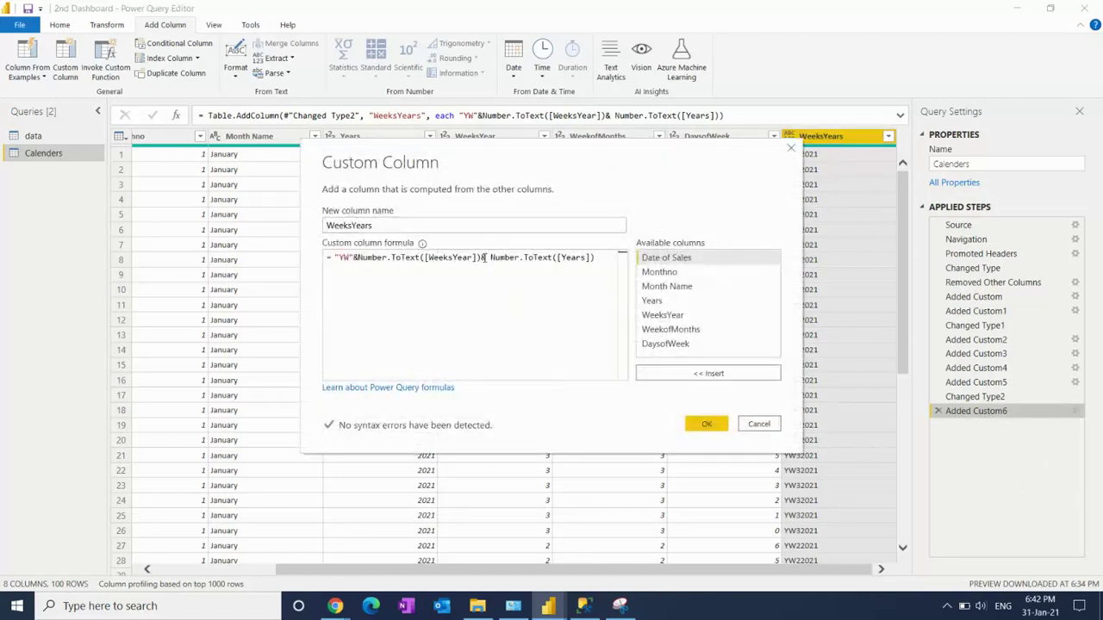
text(&)
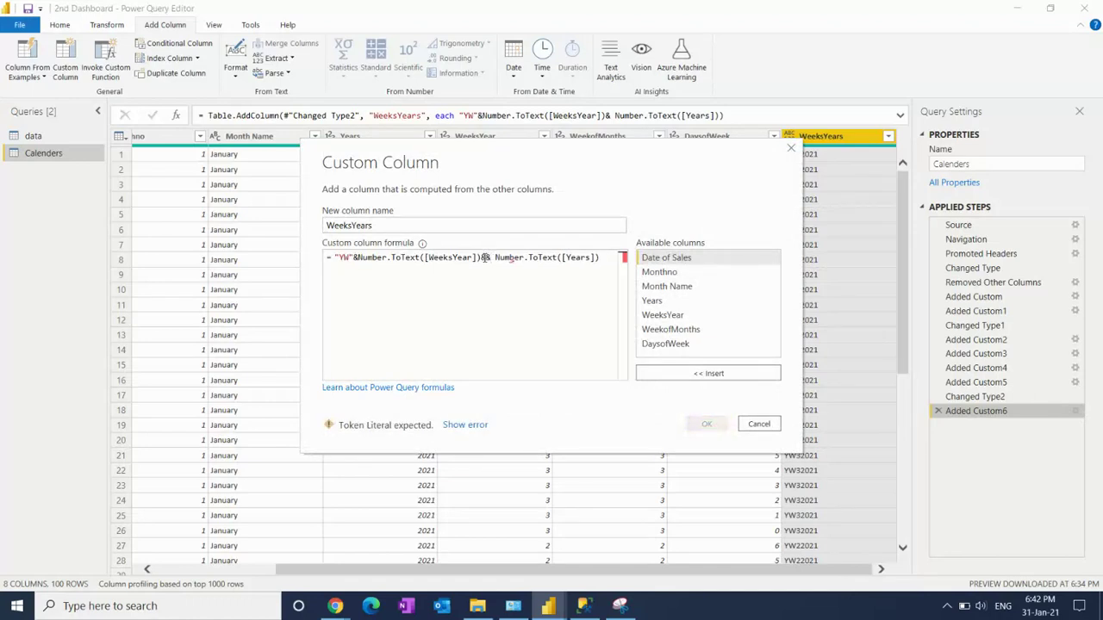
text(")
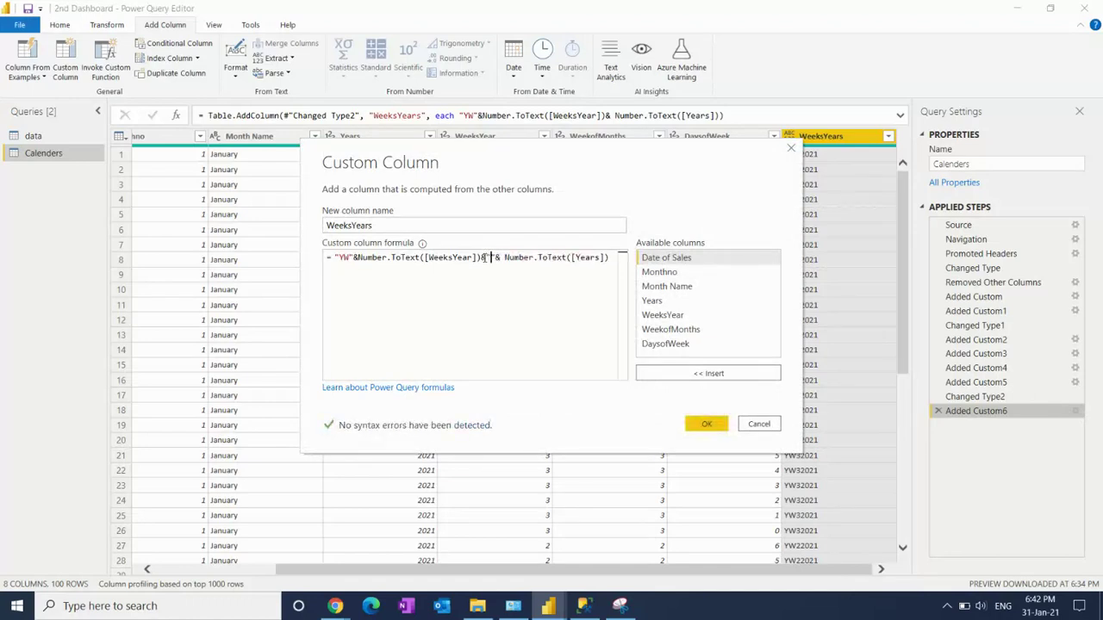
text(-)
click(719, 426)
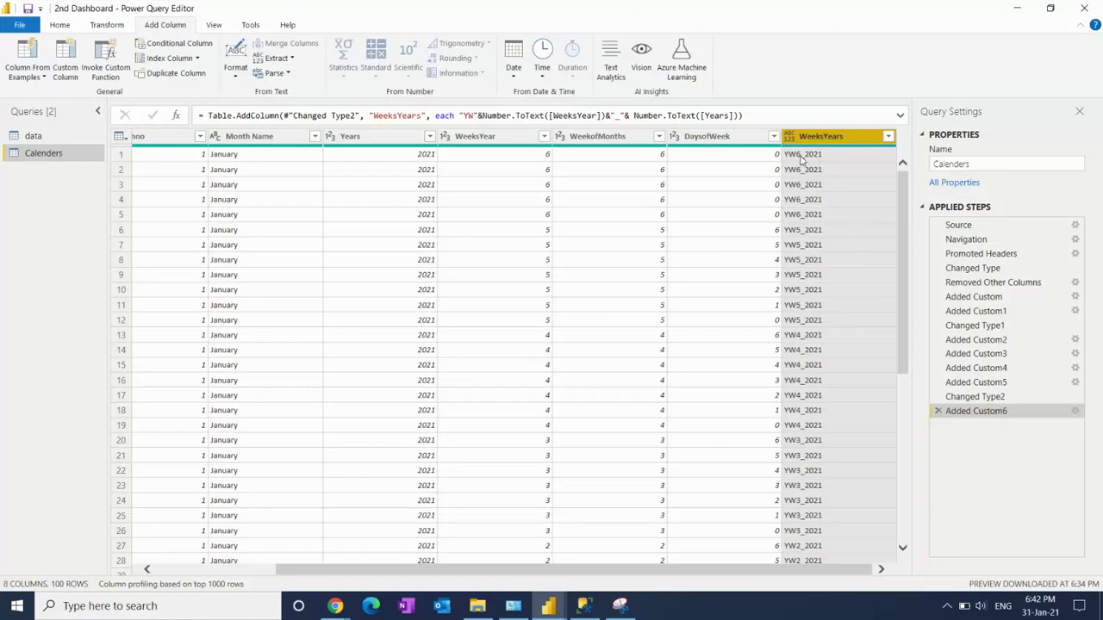
Step: Change the WeeksYears column's data type to Text
click(888, 138)
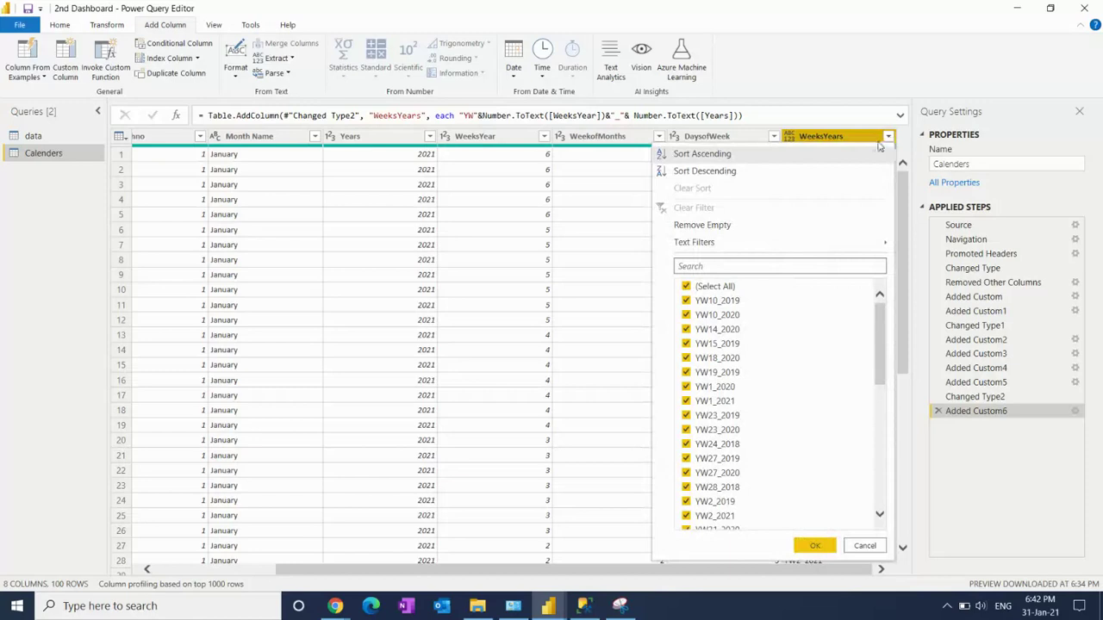
click(885, 140)
click(107, 25)
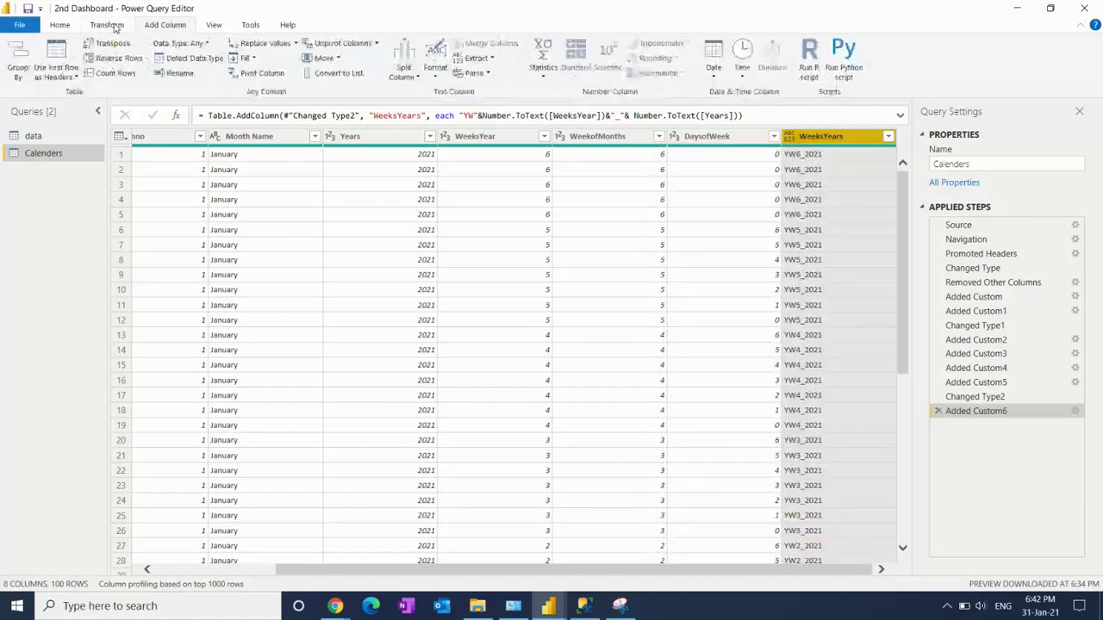
click(207, 45)
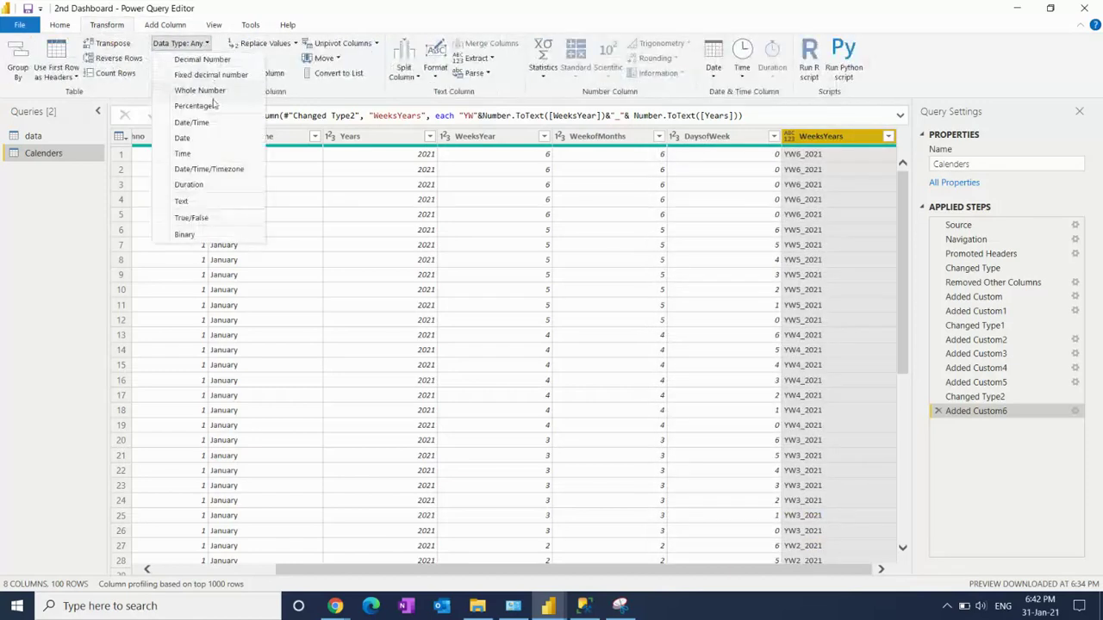
click(215, 204)
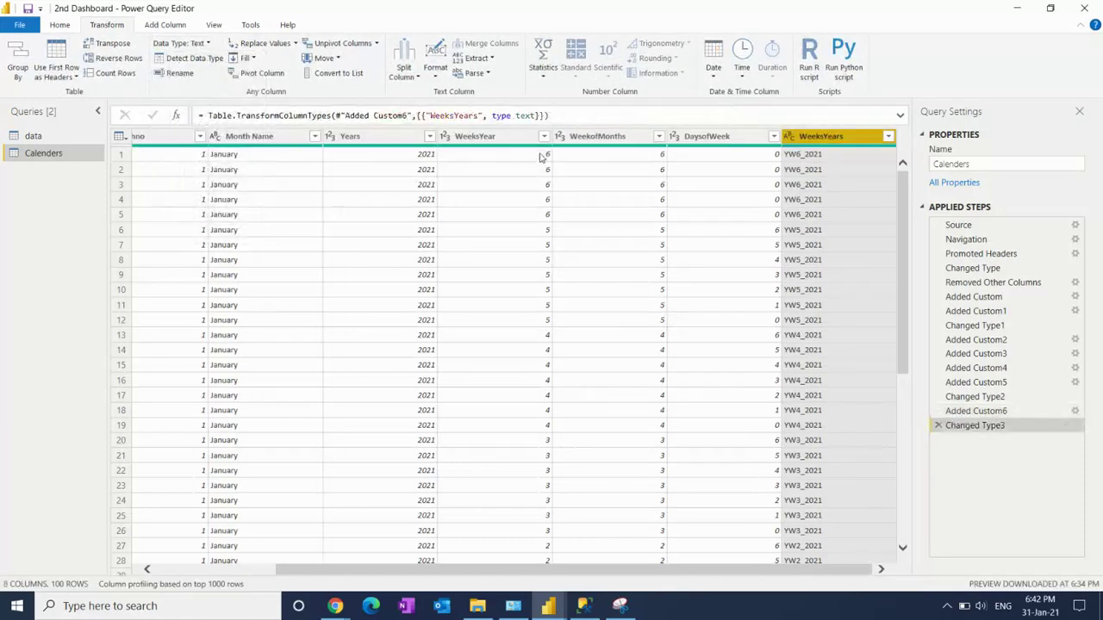
Step: Check the WeekofMonths and WeeksYear filter lists, leaving WeeksYear unfiltered
click(659, 138)
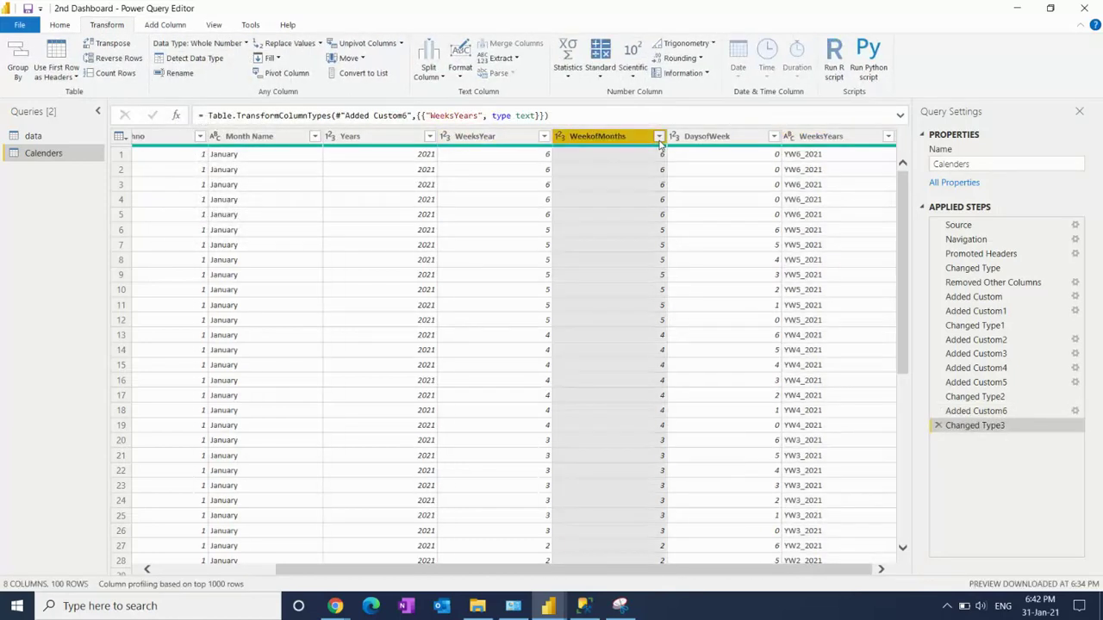
click(544, 136)
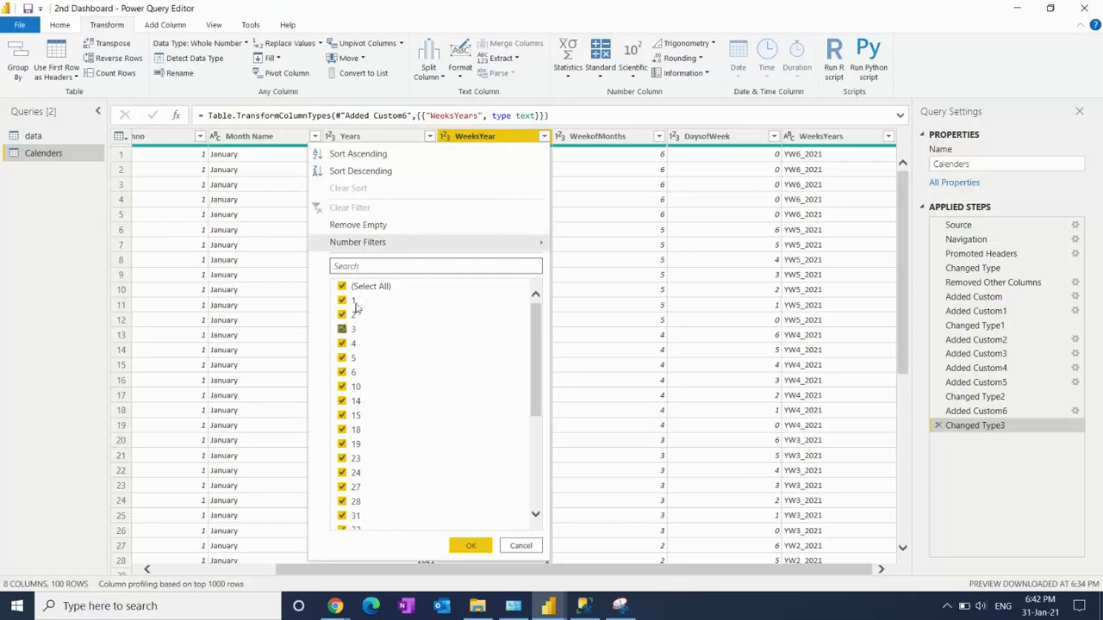
click(633, 362)
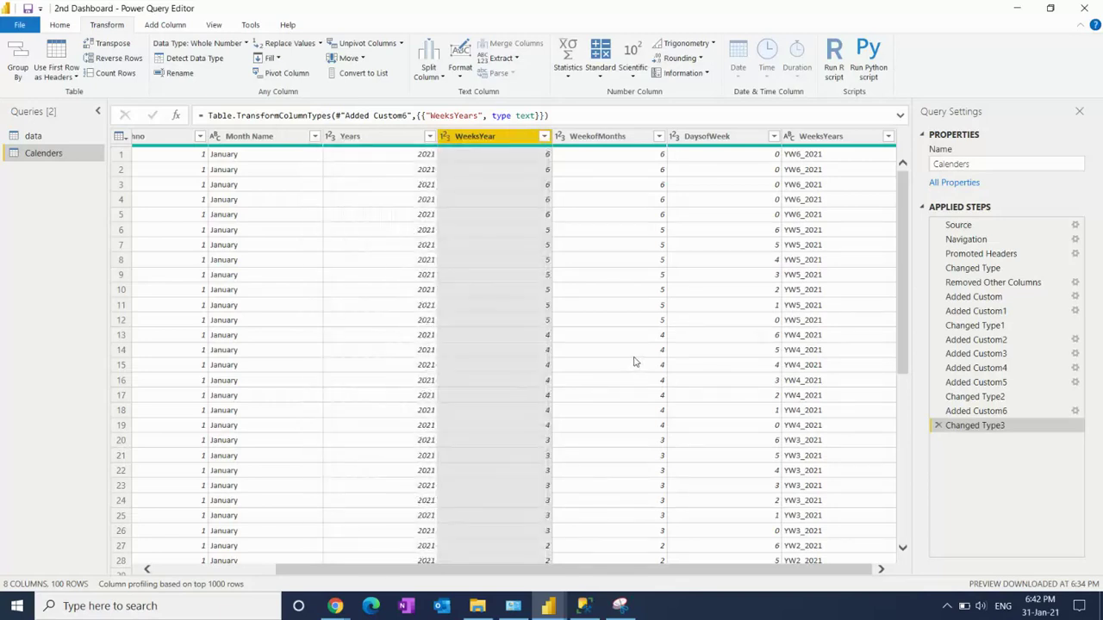
Step: Add a custom column and name it Weekintwodigits
click(170, 28)
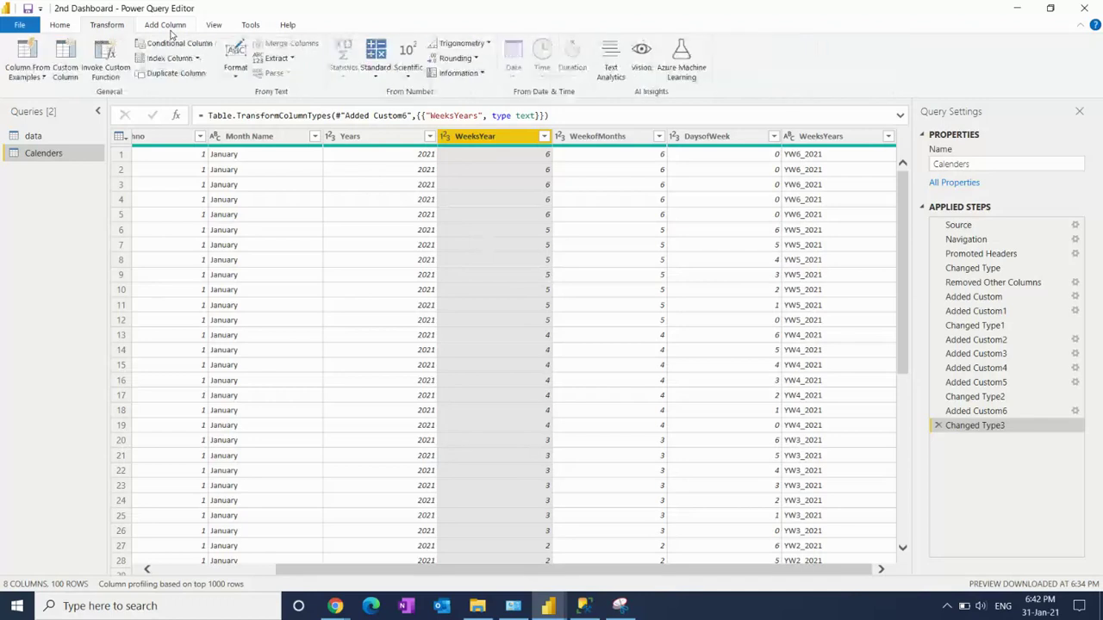
click(64, 73)
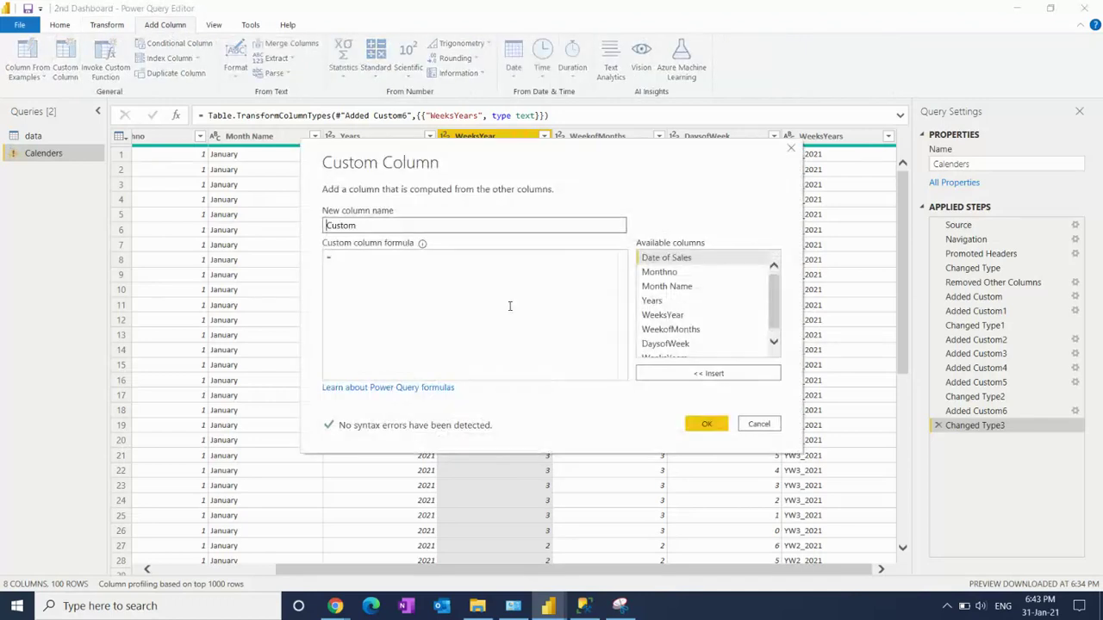
drag(357, 225, 179, 212)
key(BackSpace)
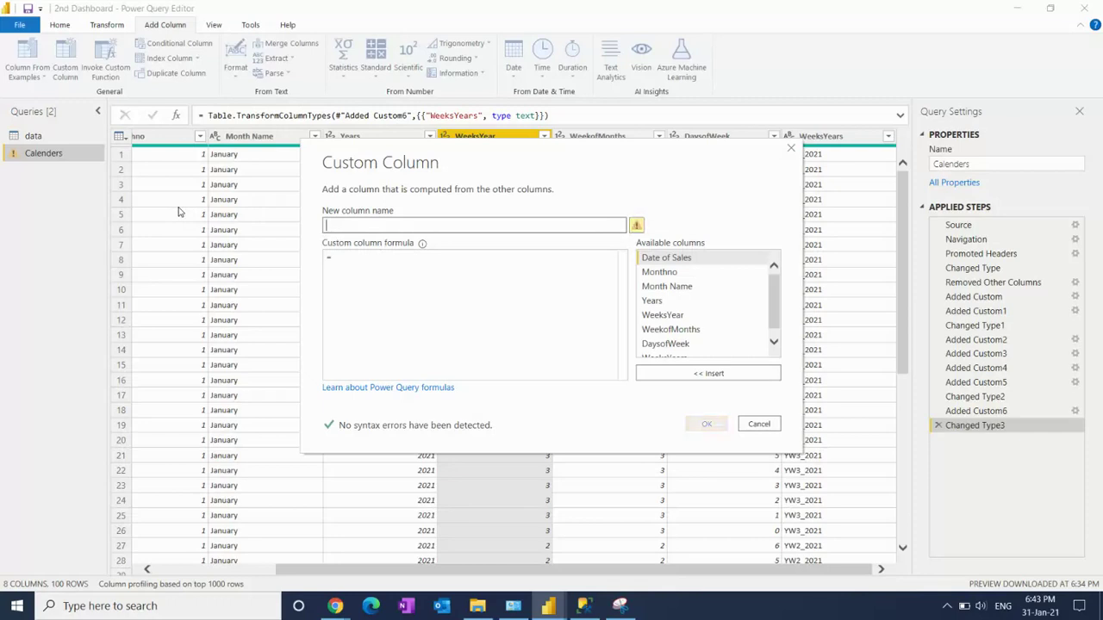
text(Te)
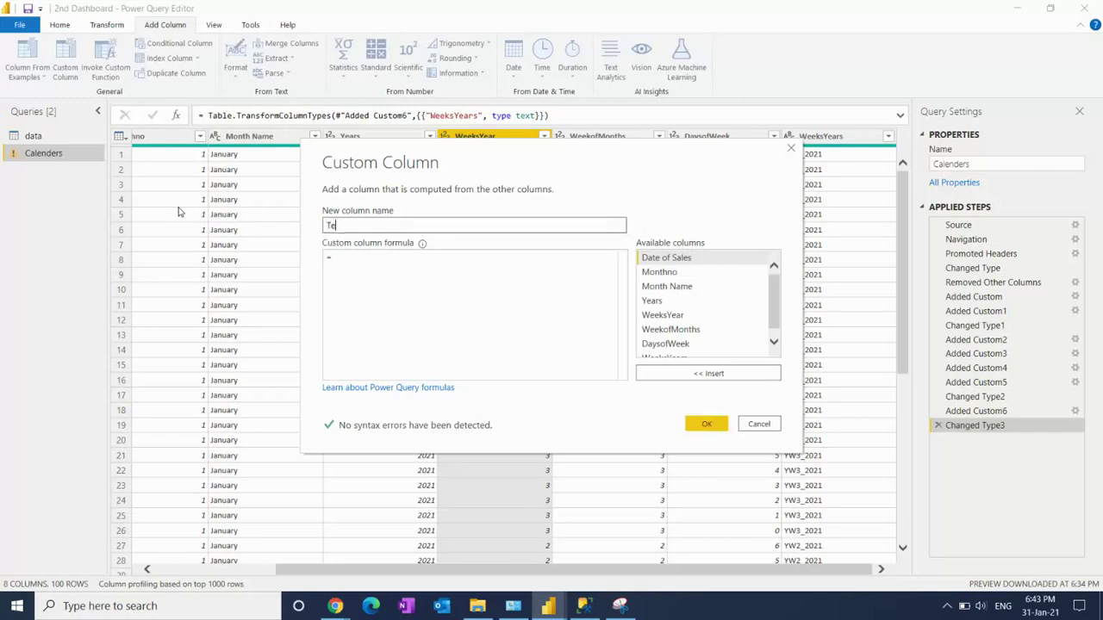
text(We)
text(twodigits)
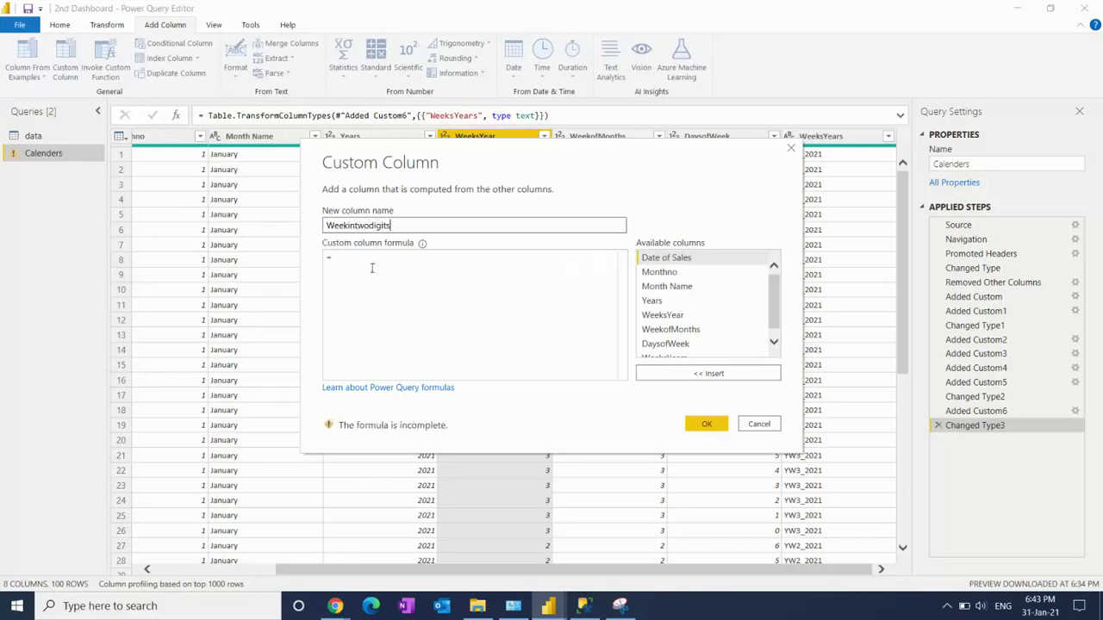
Step: Enter the column formula Date.WeekOfYear([Date of Sales])
click(350, 254)
text(W)
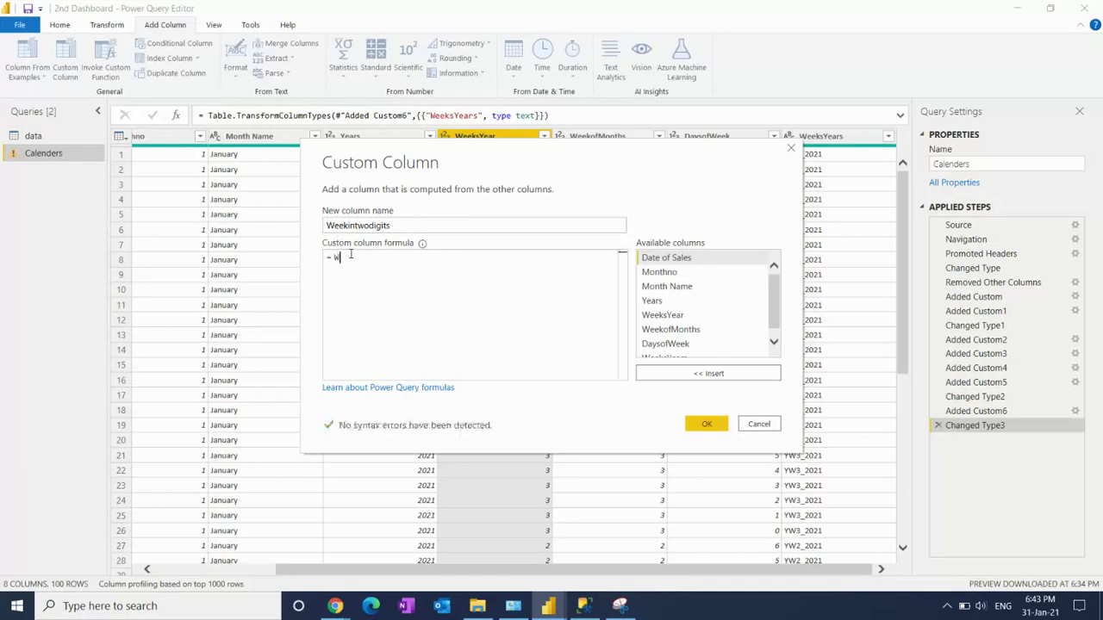
text(eek)
key(Down)
key(Down)
key(Down)
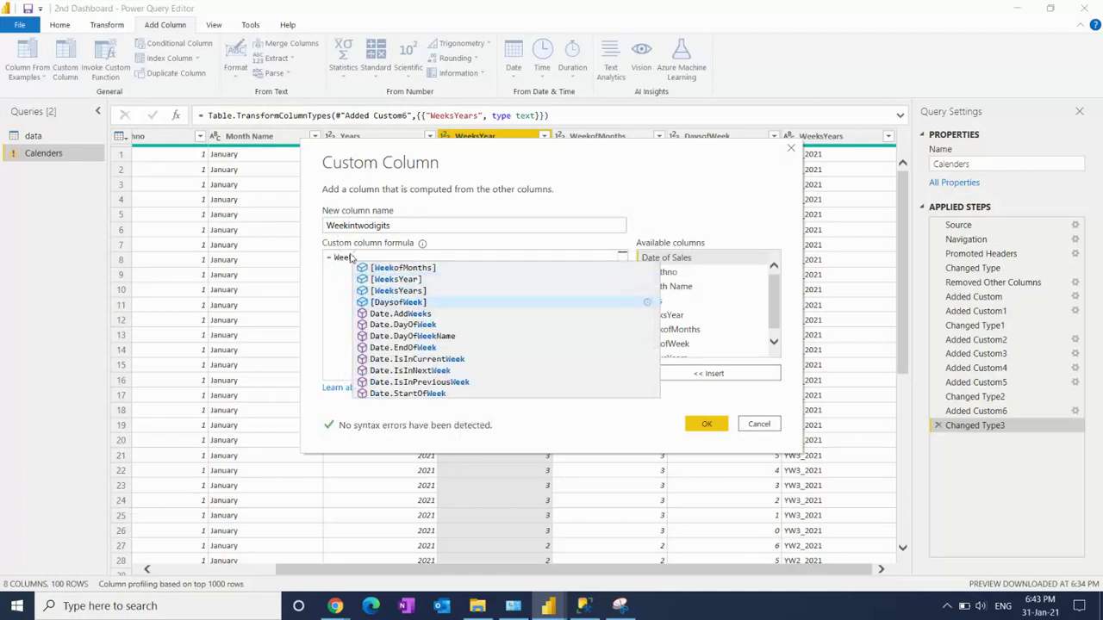
key(Down)
key(Down)
key(Down)
key(Down)
key(Down)
key(Down)
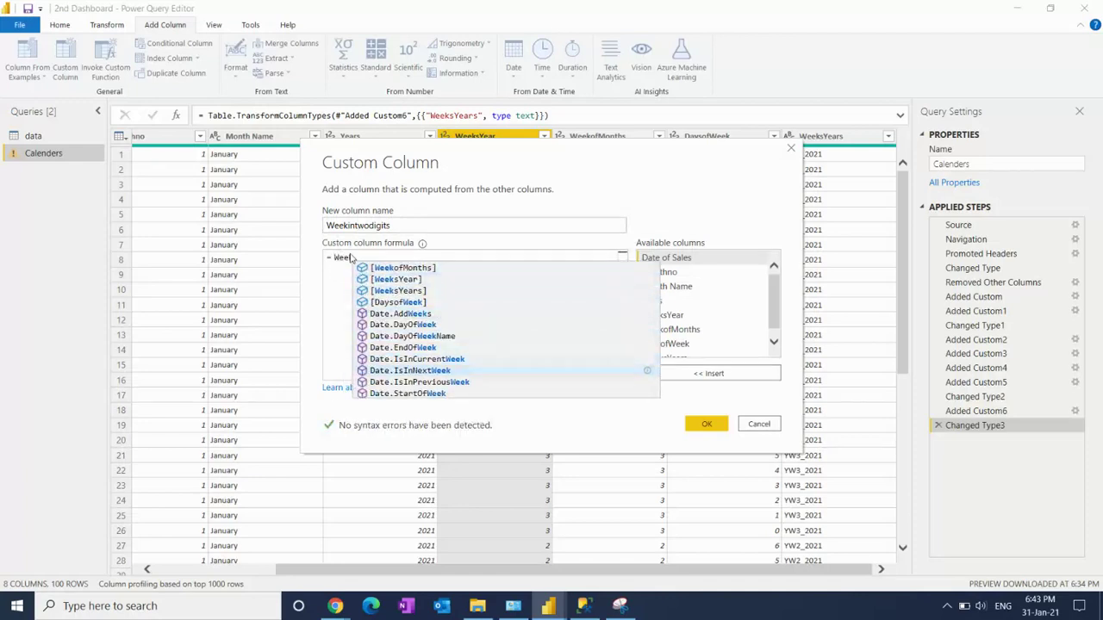
key(Down)
key(Down)
key(Down)
key(Down)
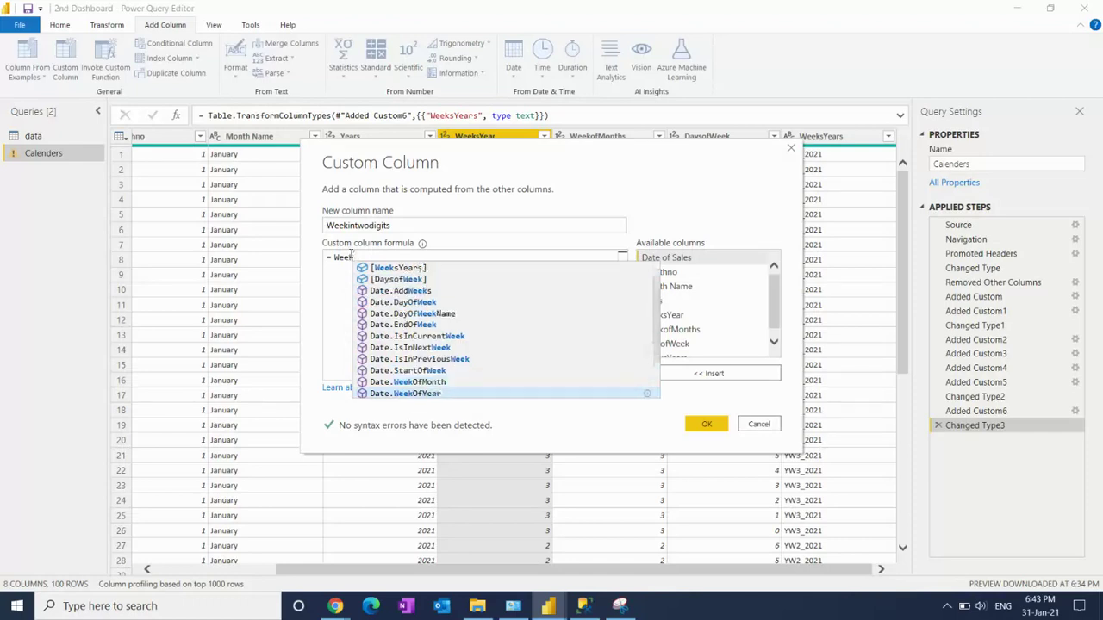
key(Tab)
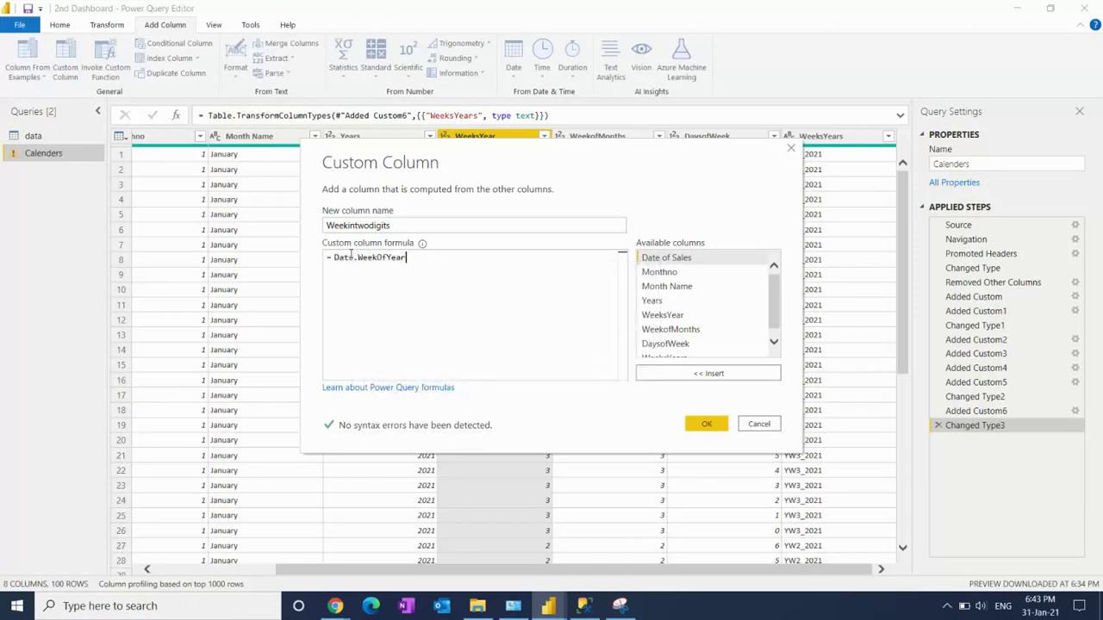
text(()
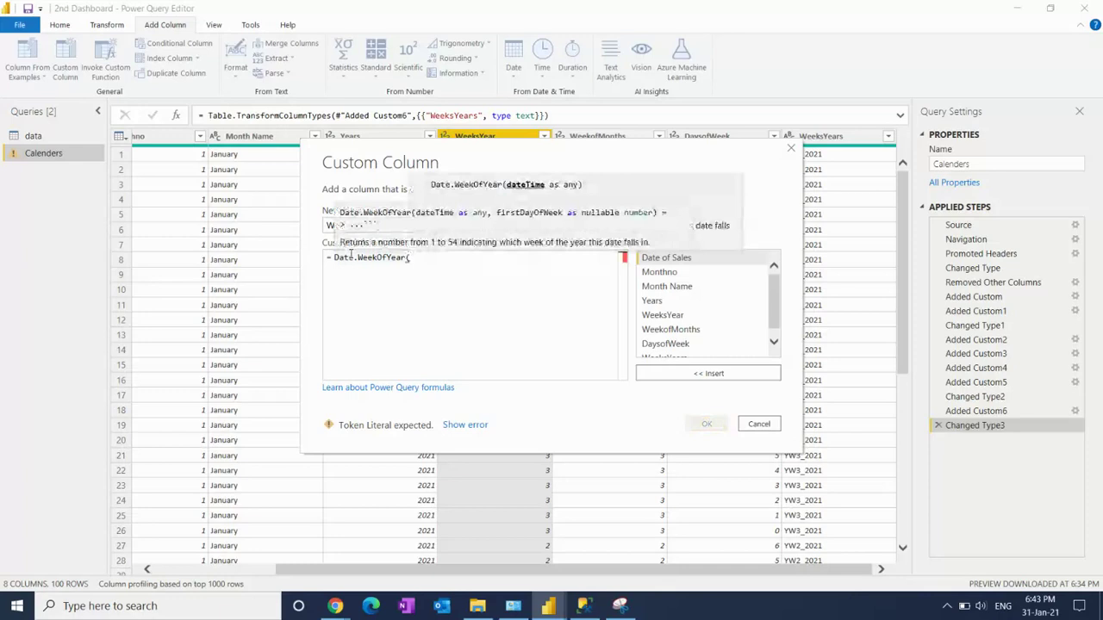
double_click(672, 258)
key(Down)
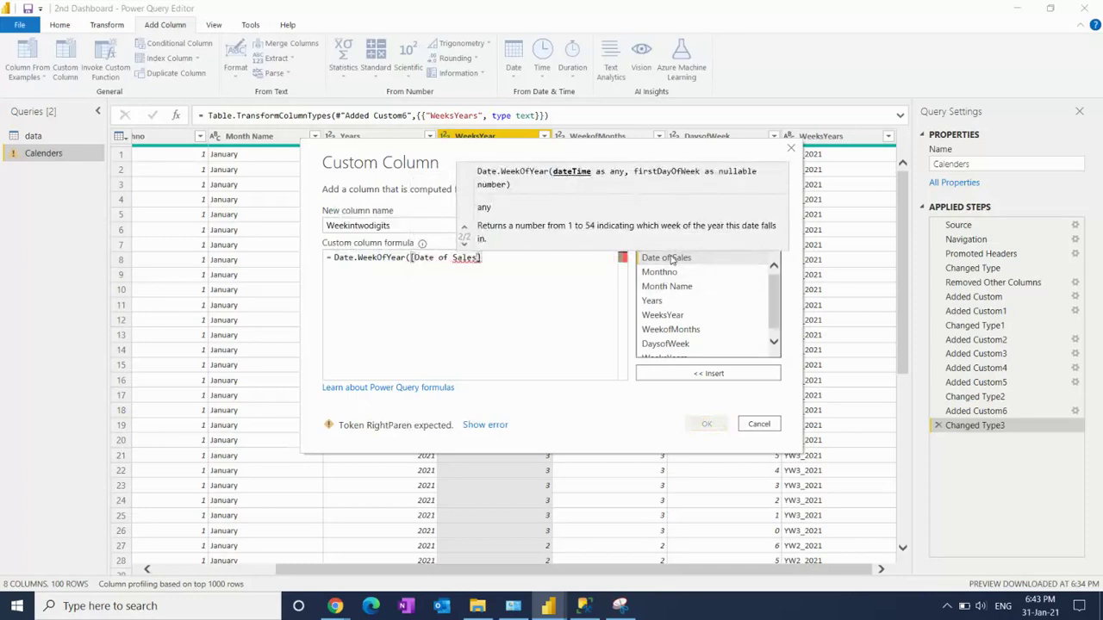
text())
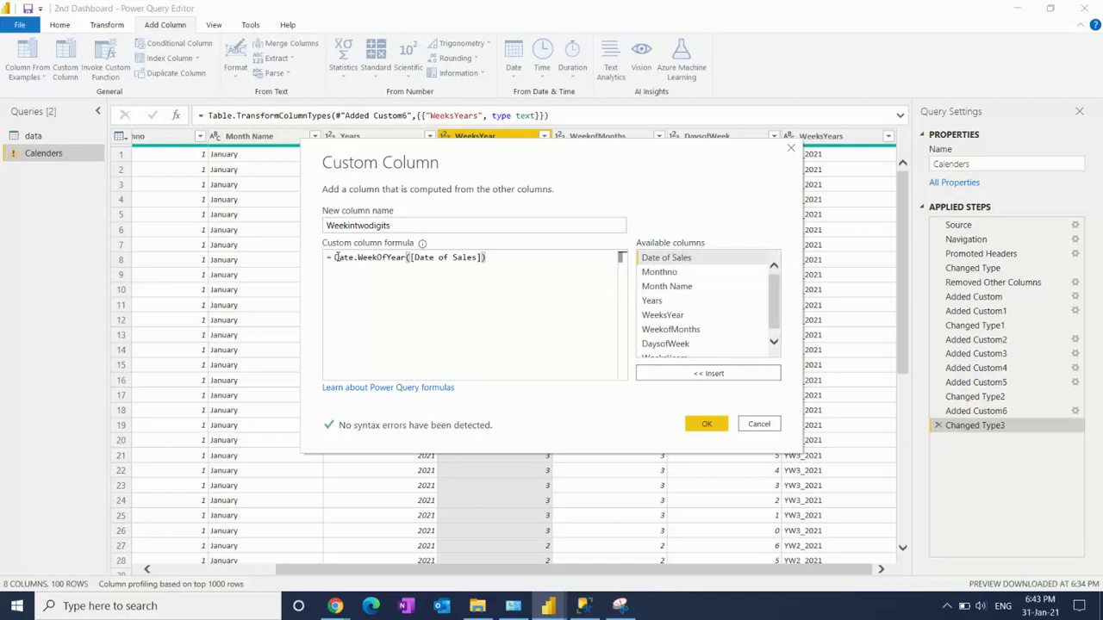
Step: Start typing Text at the beginning of the formula to wrap it
drag(335, 257, 491, 255)
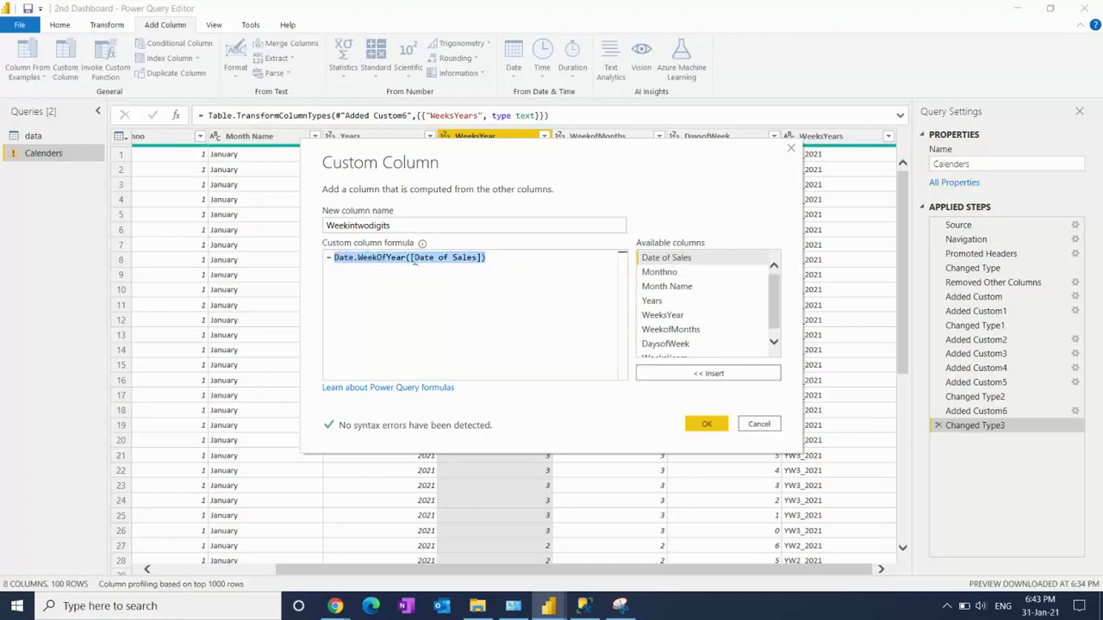
click(335, 257)
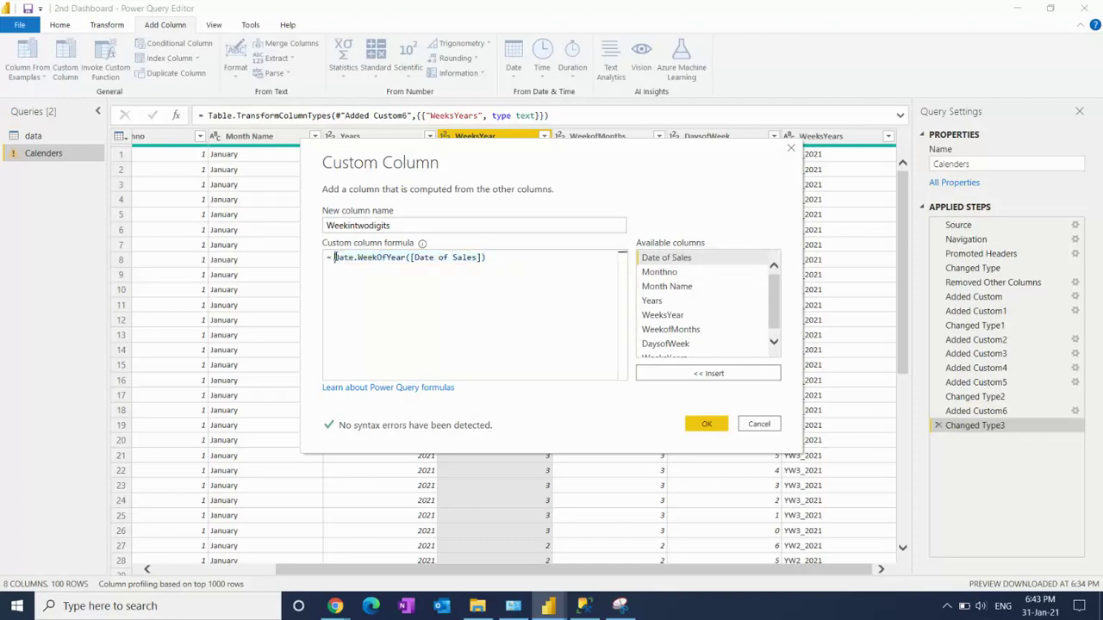
text(T)
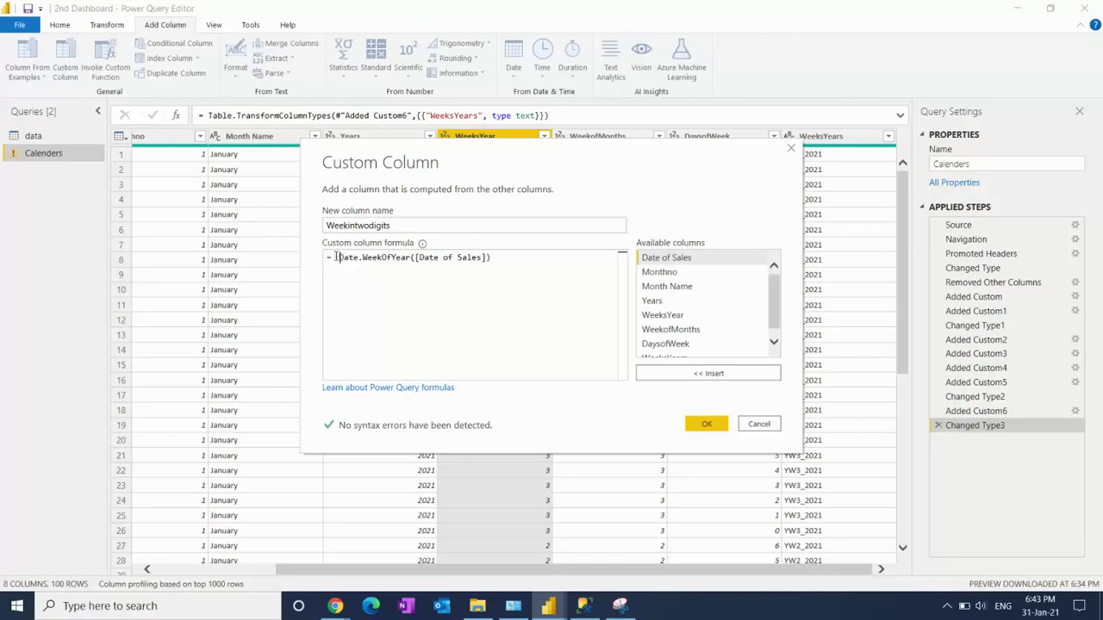
text(e)
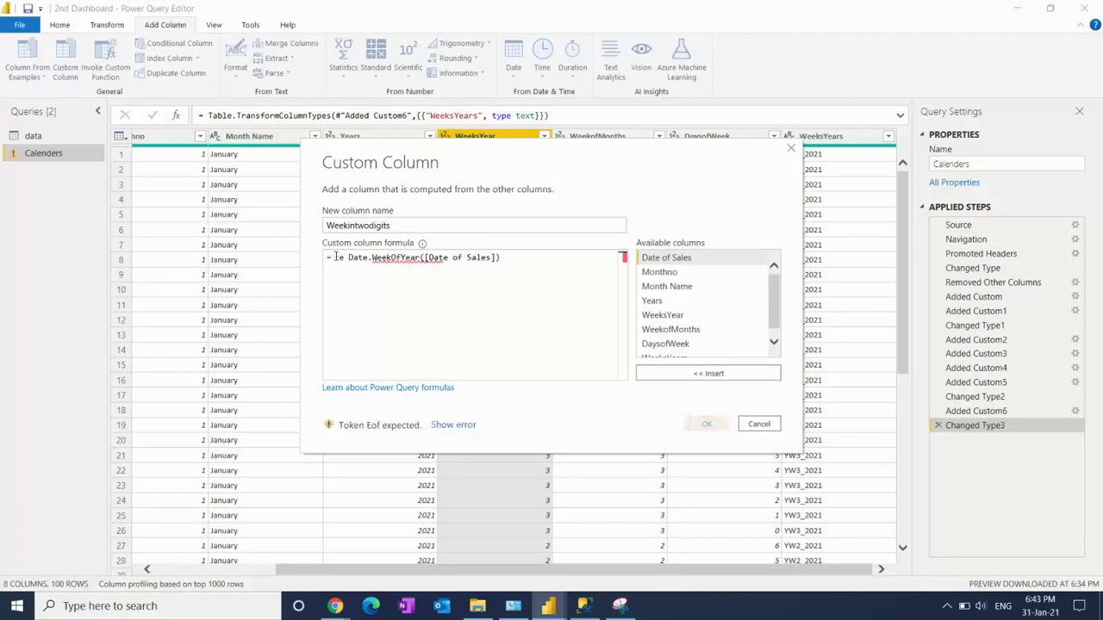
Step: Complete the formula as Text.PadStart(Date.WeekOfYear([Date of Sales]),2,"0") and confirm the column
key(BackSpace)
key(BackSpace)
text(Text)
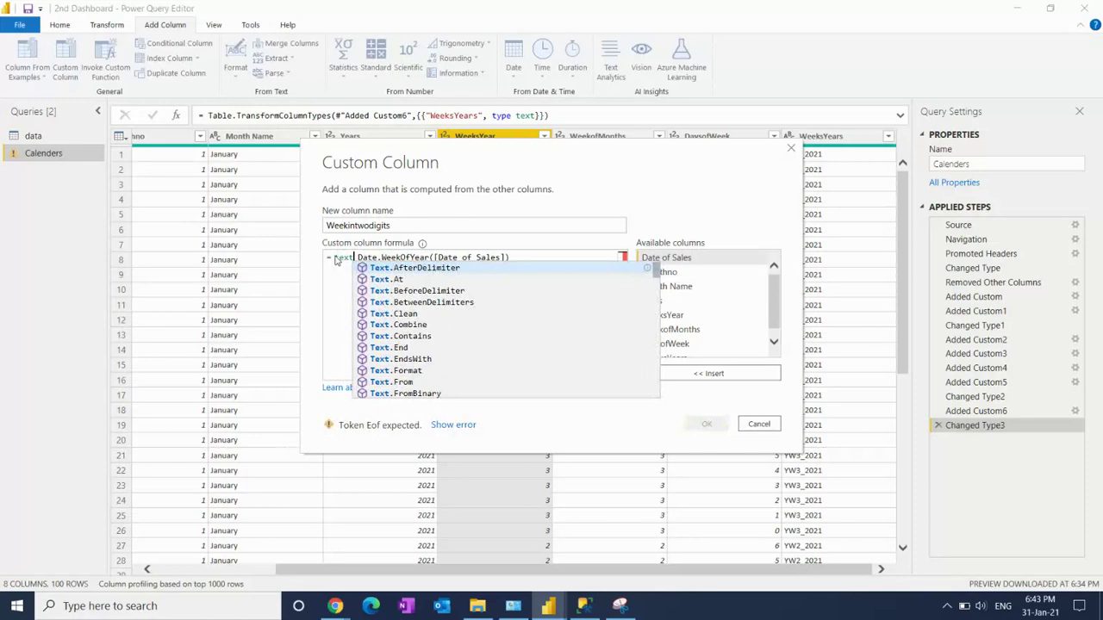
text(.)
key(Down)
key(Down)
key(Down)
key(Down)
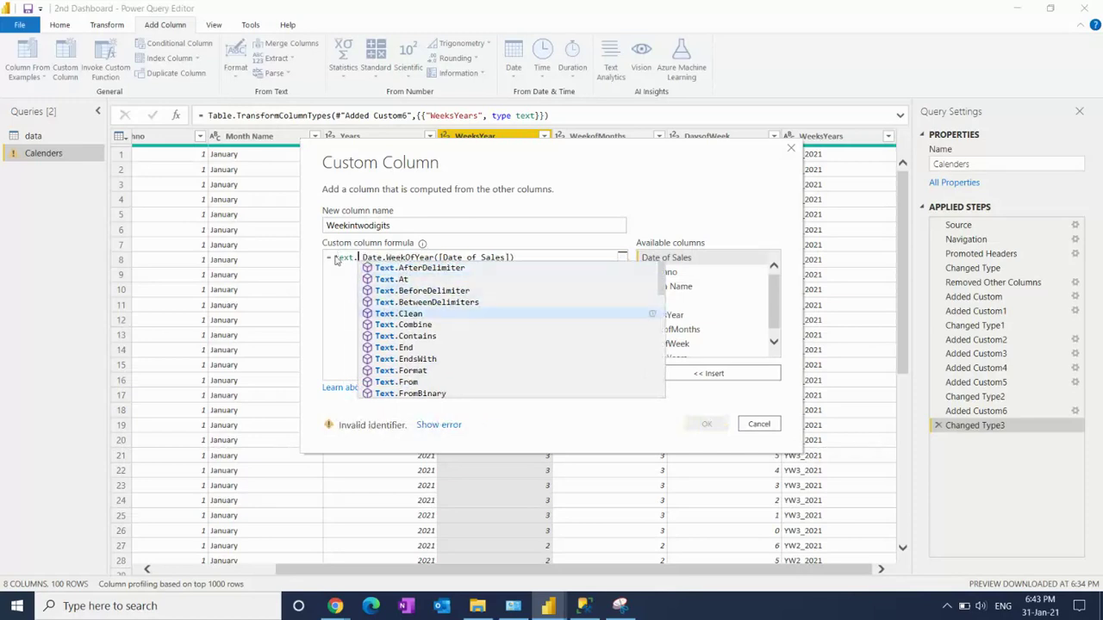
key(Down)
key(Down)
key(Down)
key(Down)
key(Down)
key(Down)
key(Down)
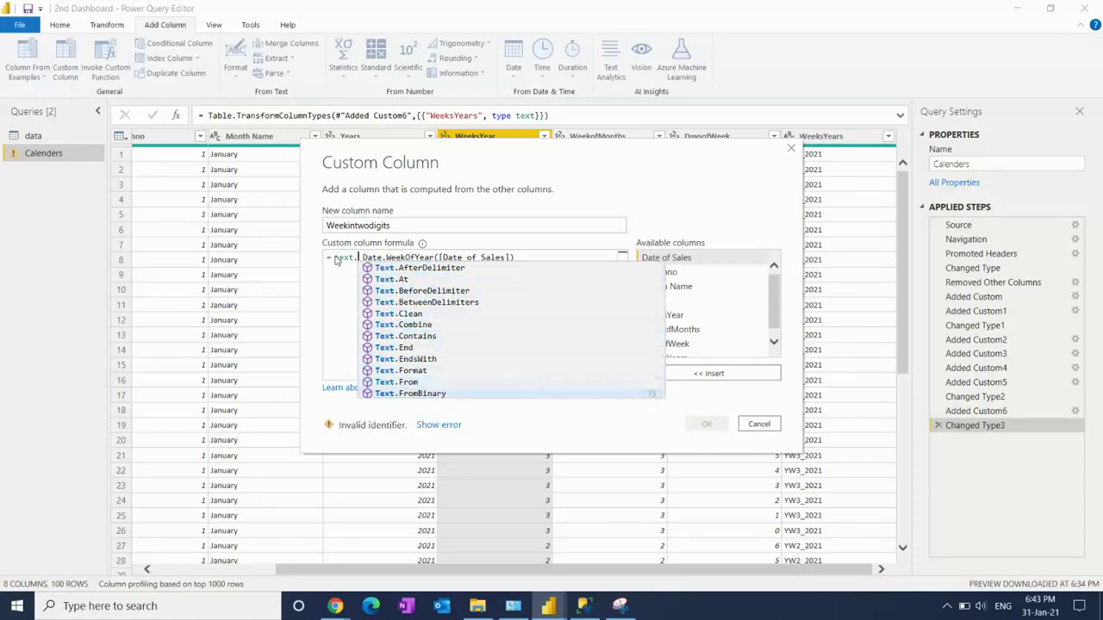
key(Down)
key(Down)
key(Down)
key(Down)
key(Down)
key(Down)
key(Down)
key(Down)
key(Down)
key(Down)
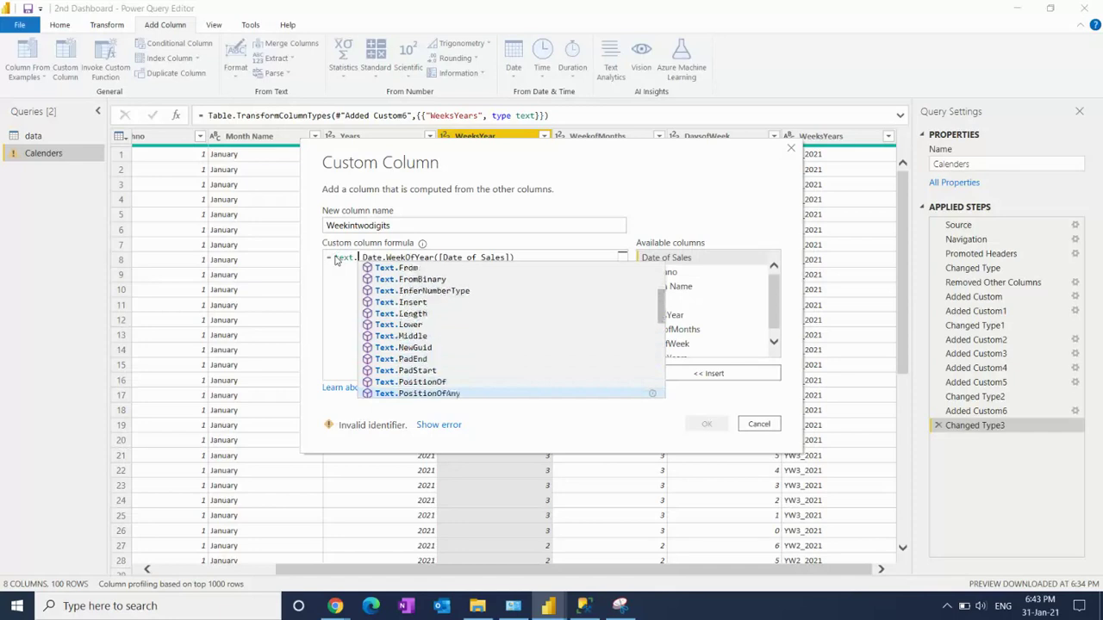
key(Up)
key(Up)
key(Tab)
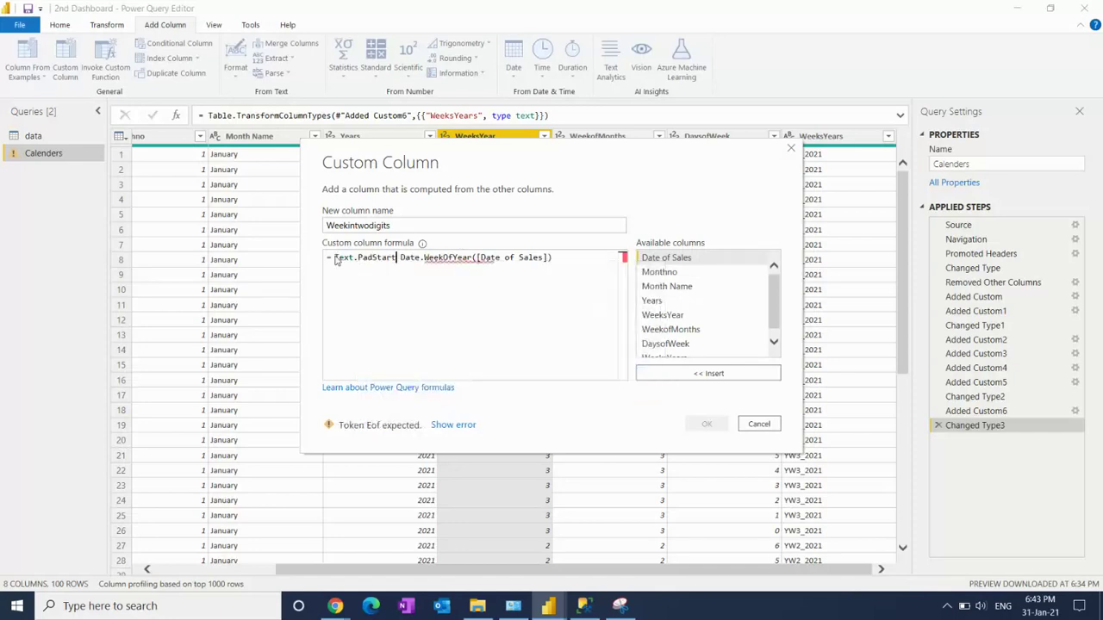
text(()
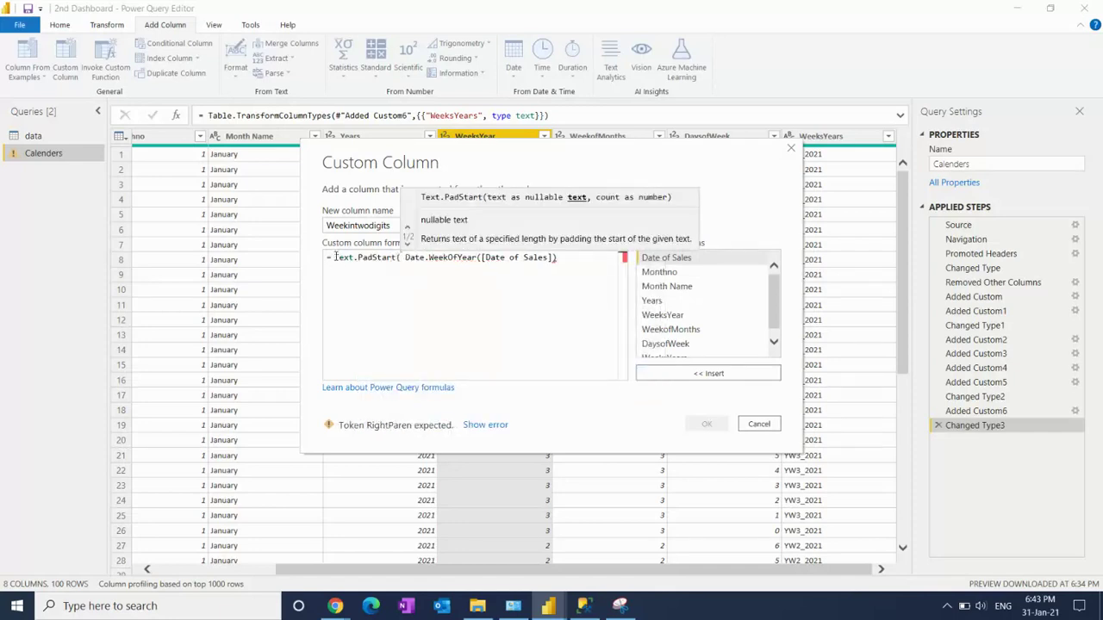
key(Delete)
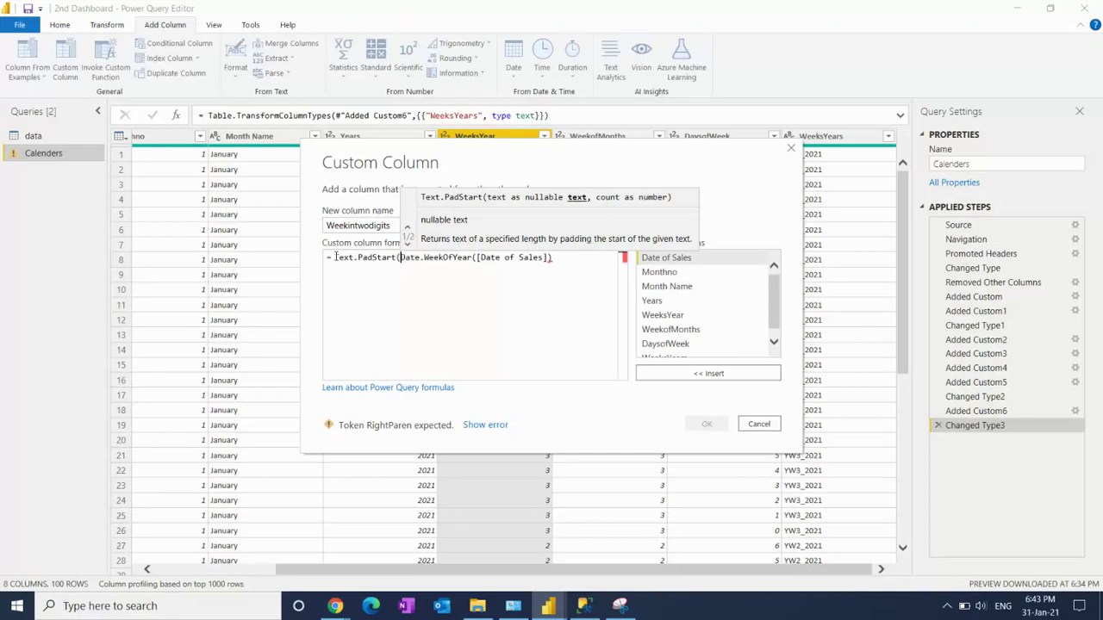
click(561, 257)
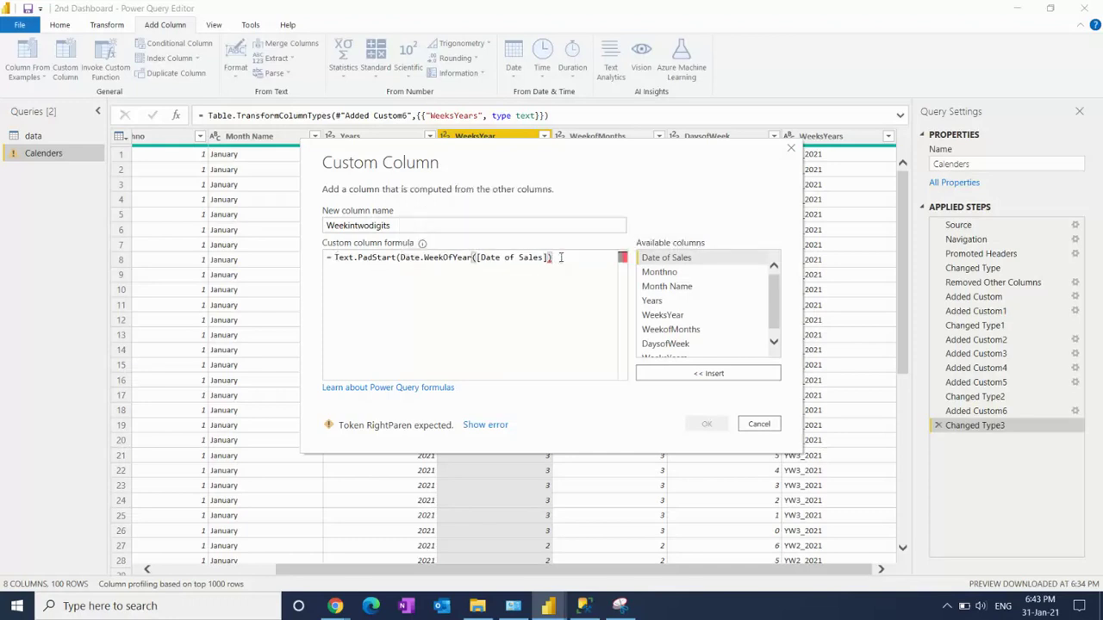
text(,2)
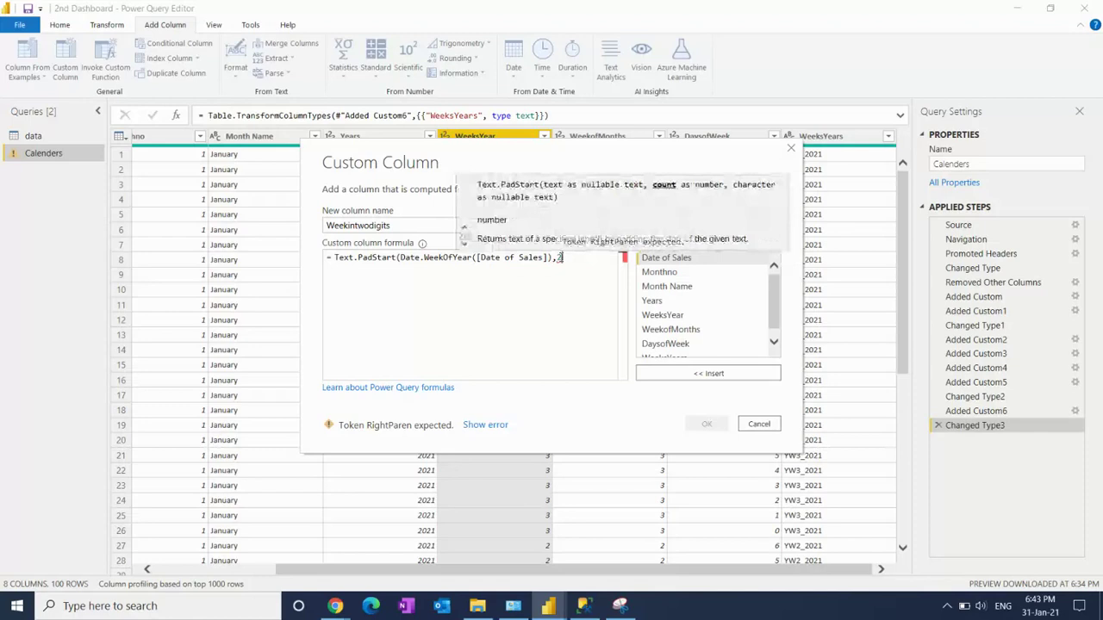
text(,)
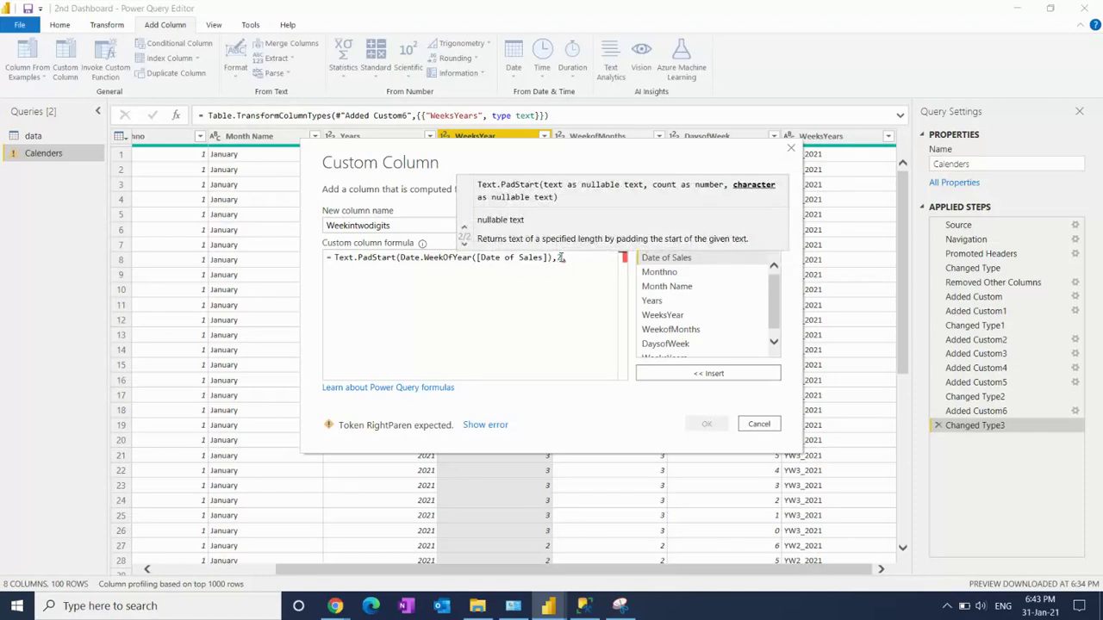
text("0")
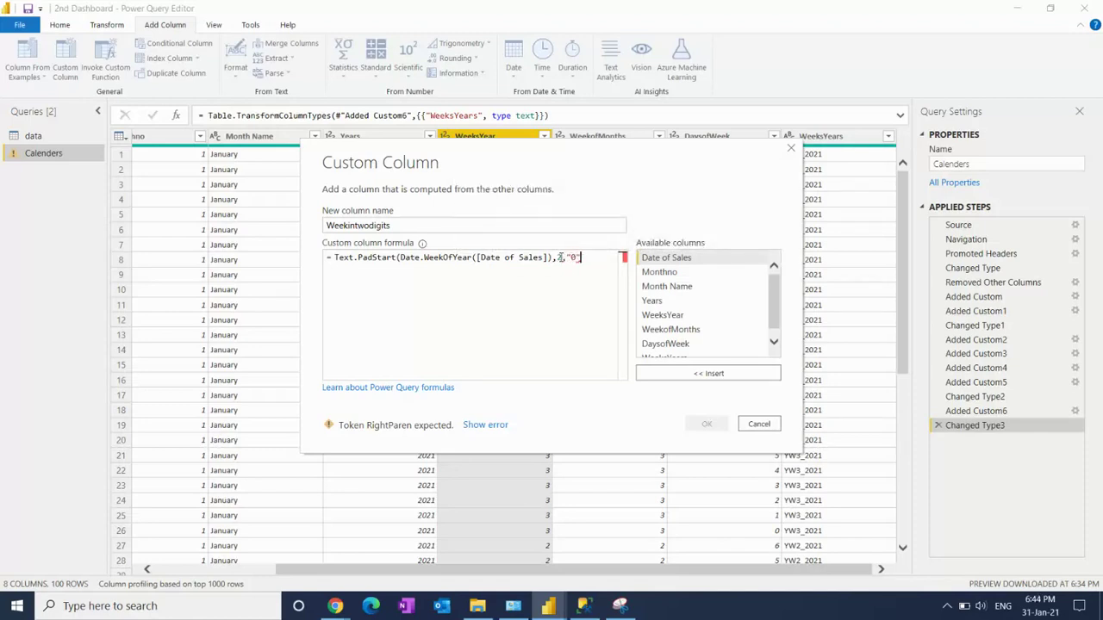
text())
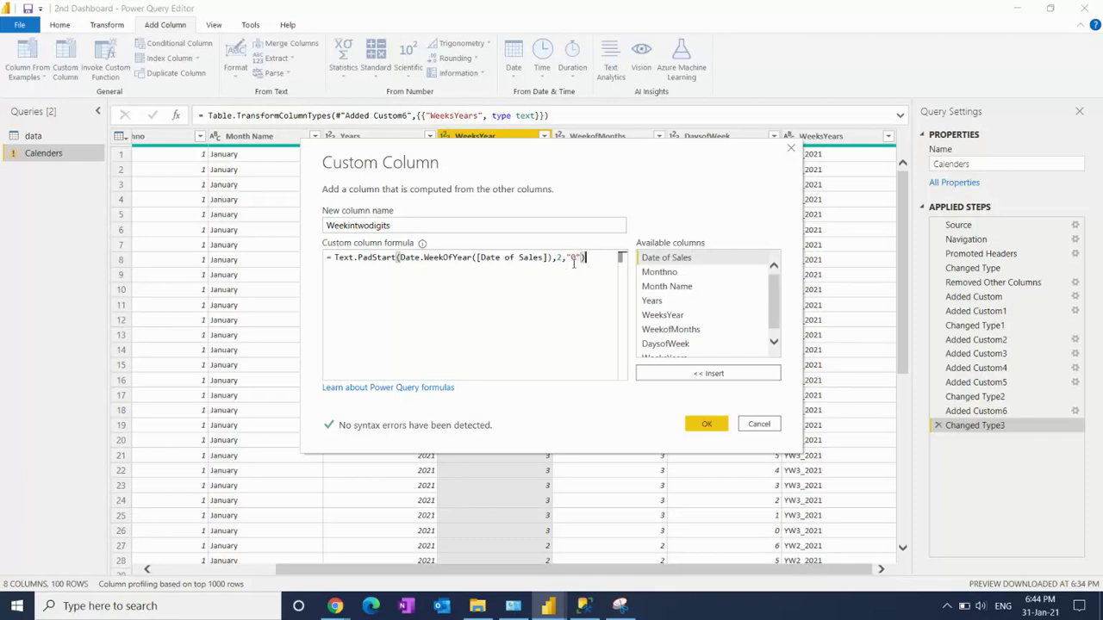
click(708, 428)
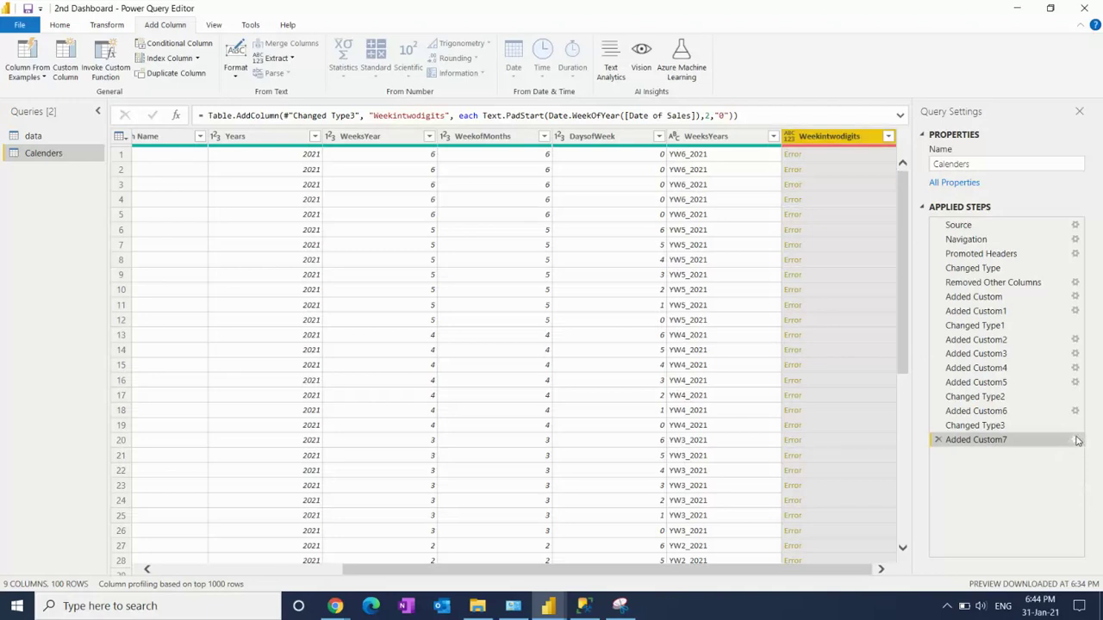
Step: Wrap Date.WeekOfYear([Date of Sales]) in Number.ToText in the Added Custom7 formula, yielding values like 06
click(1075, 439)
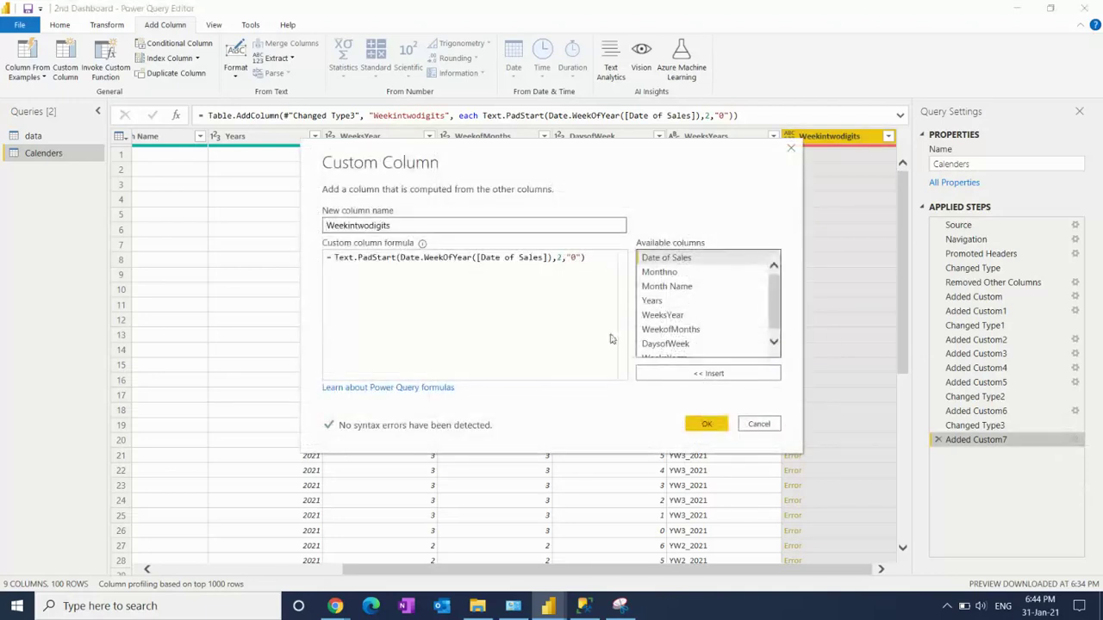
click(399, 257)
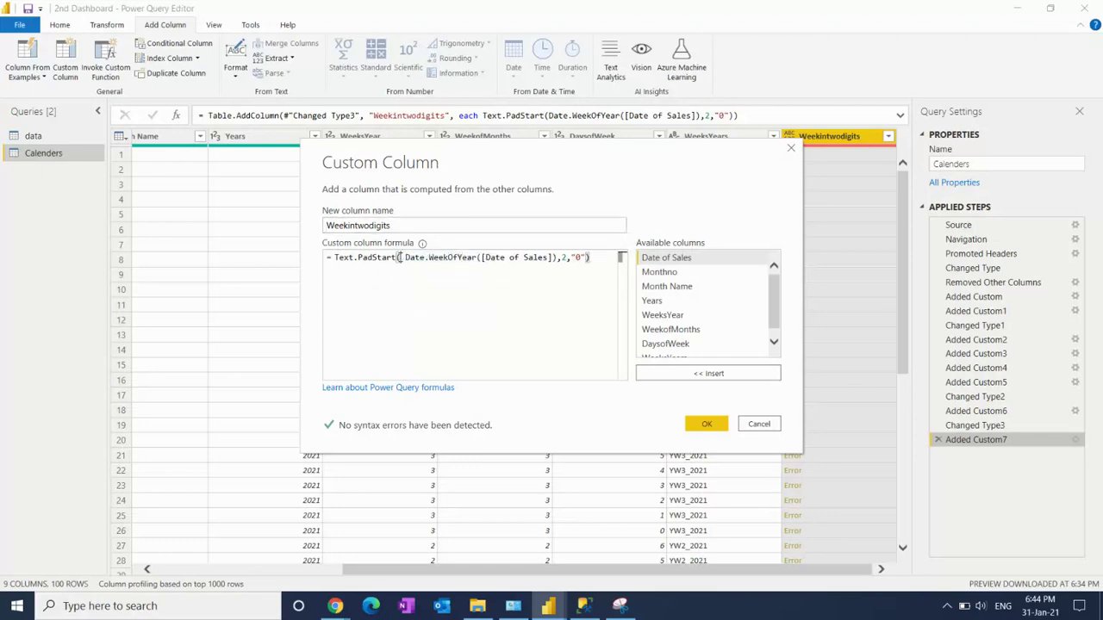
text(num)
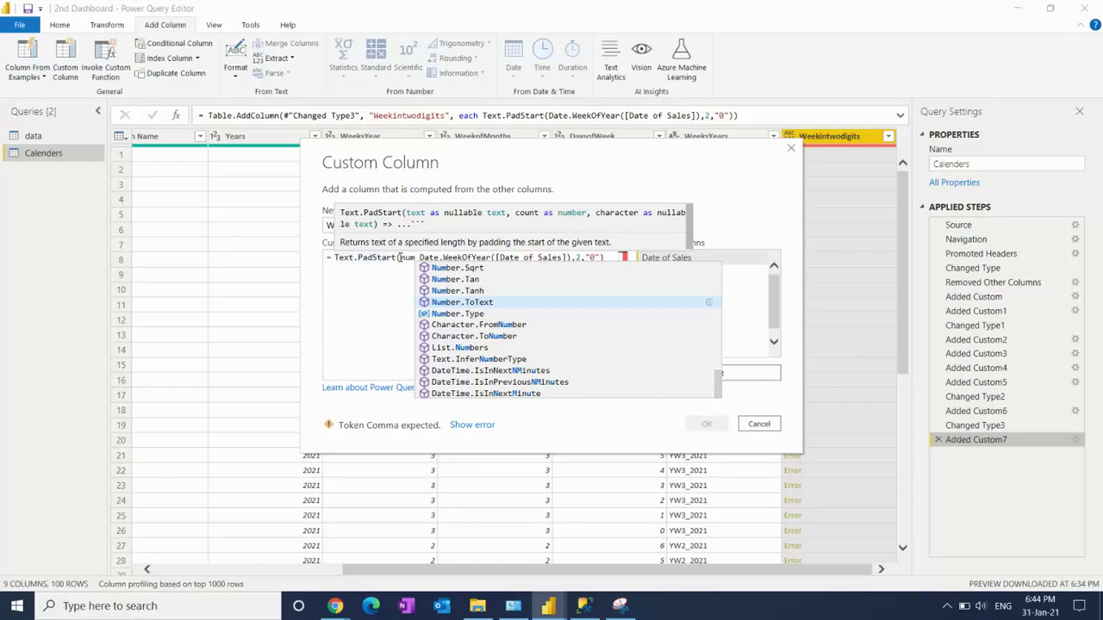
key(Up)
key(Tab)
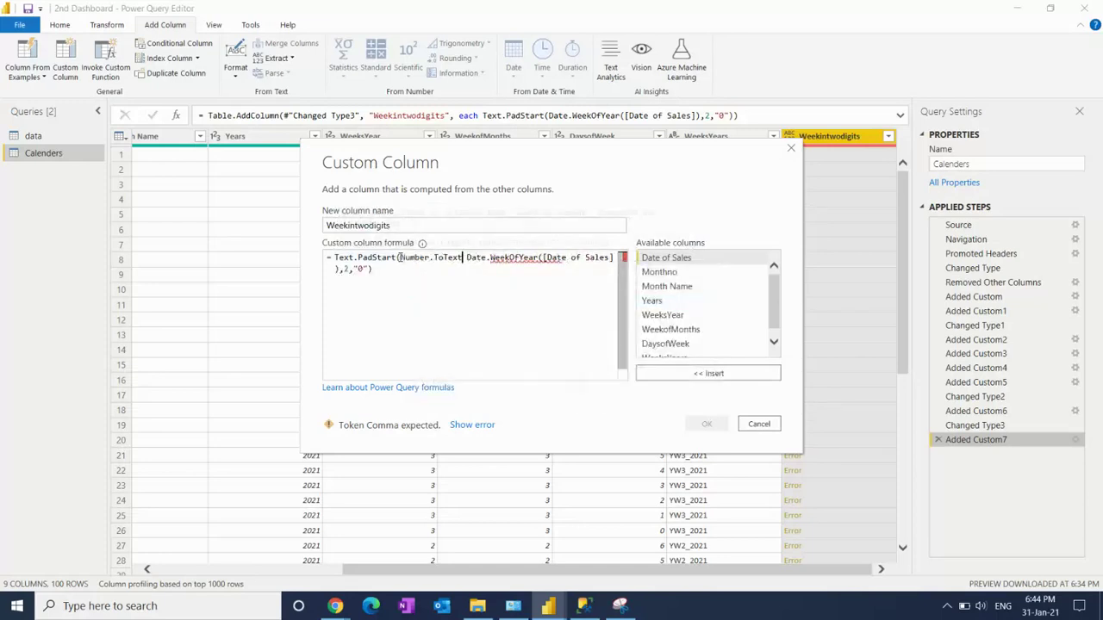
text(()
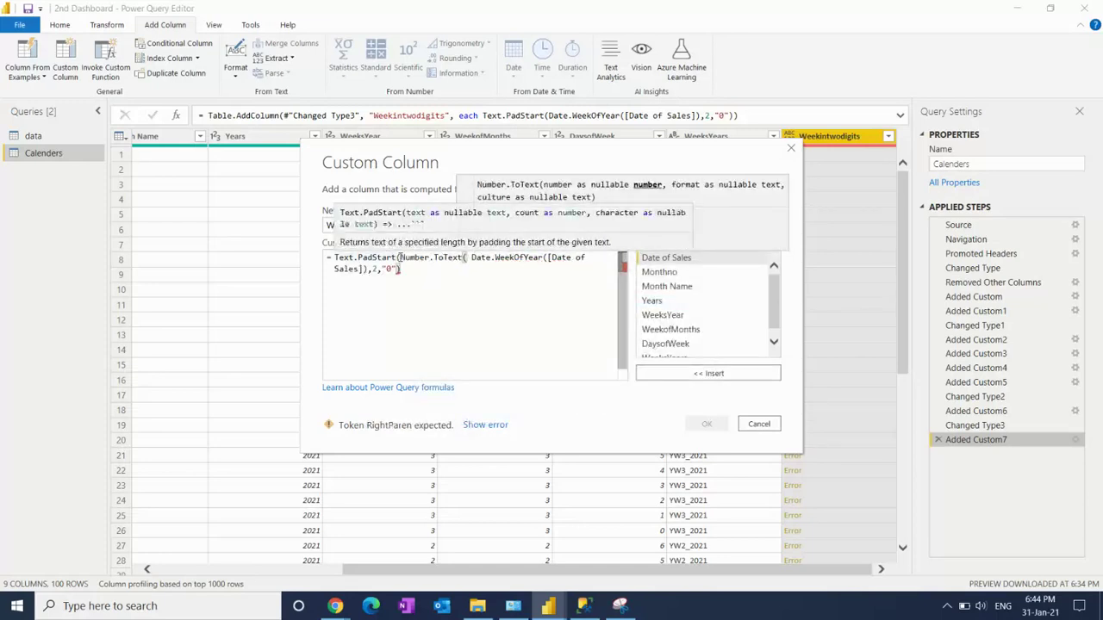
key(Delete)
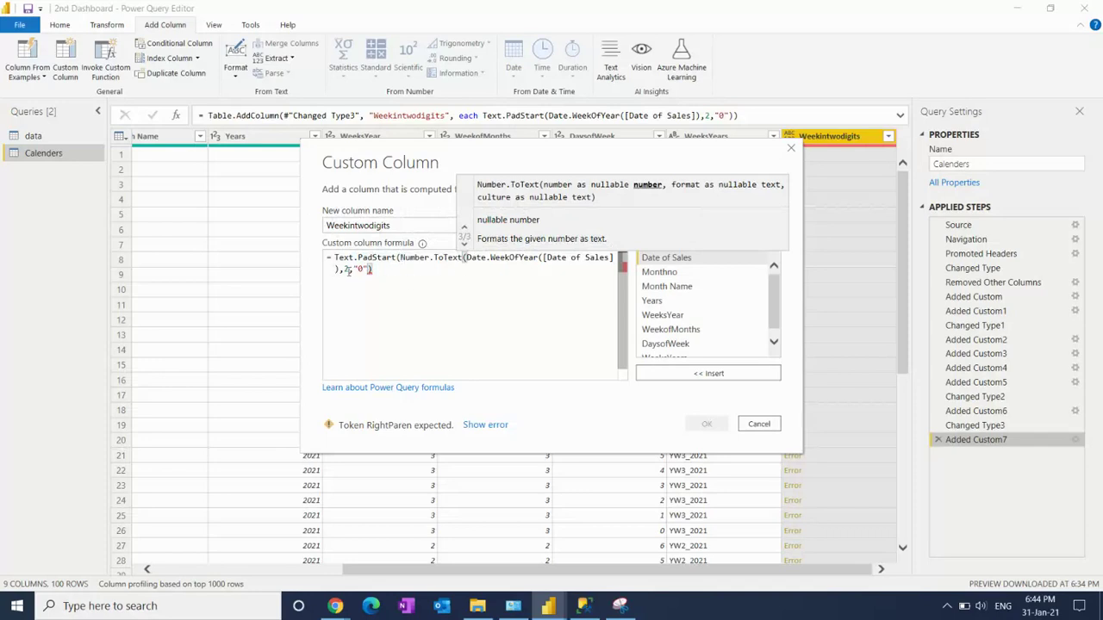
click(338, 269)
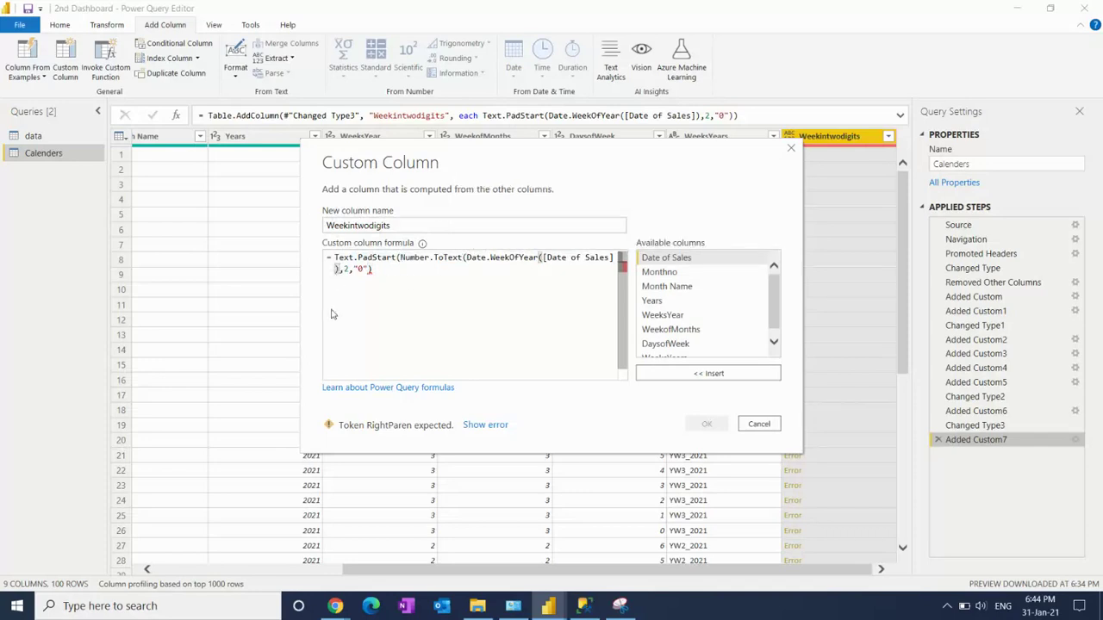
text())
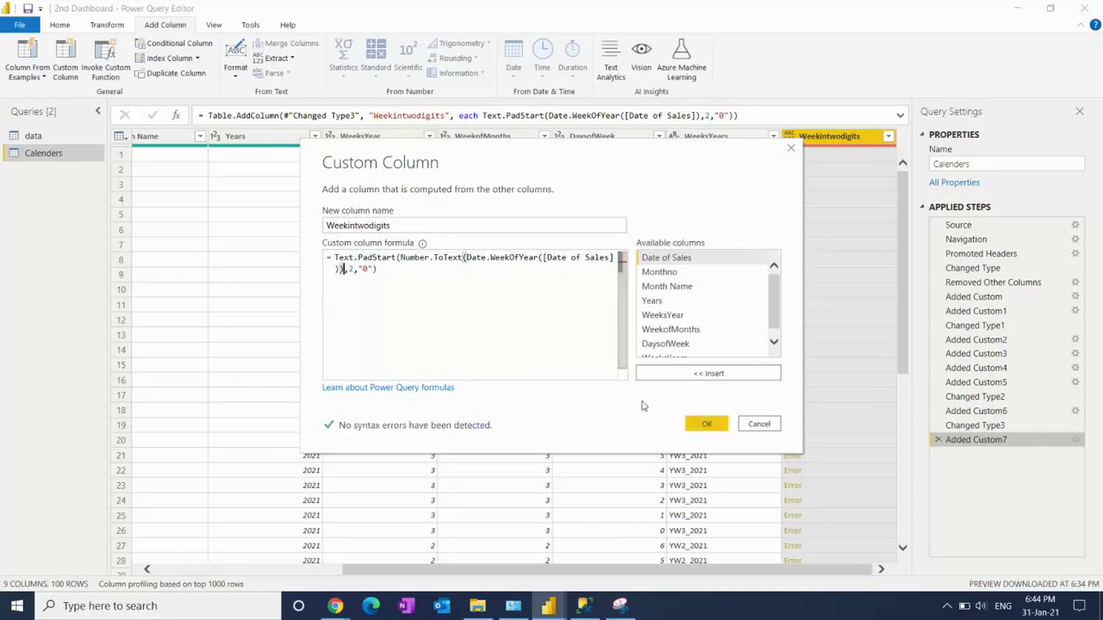
click(707, 424)
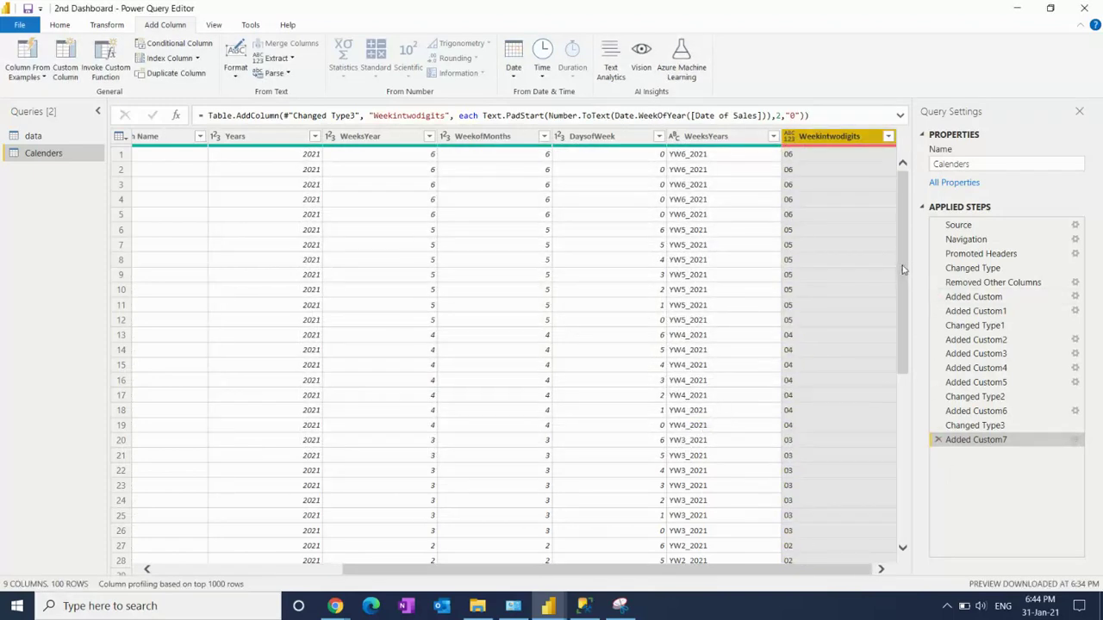
click(888, 139)
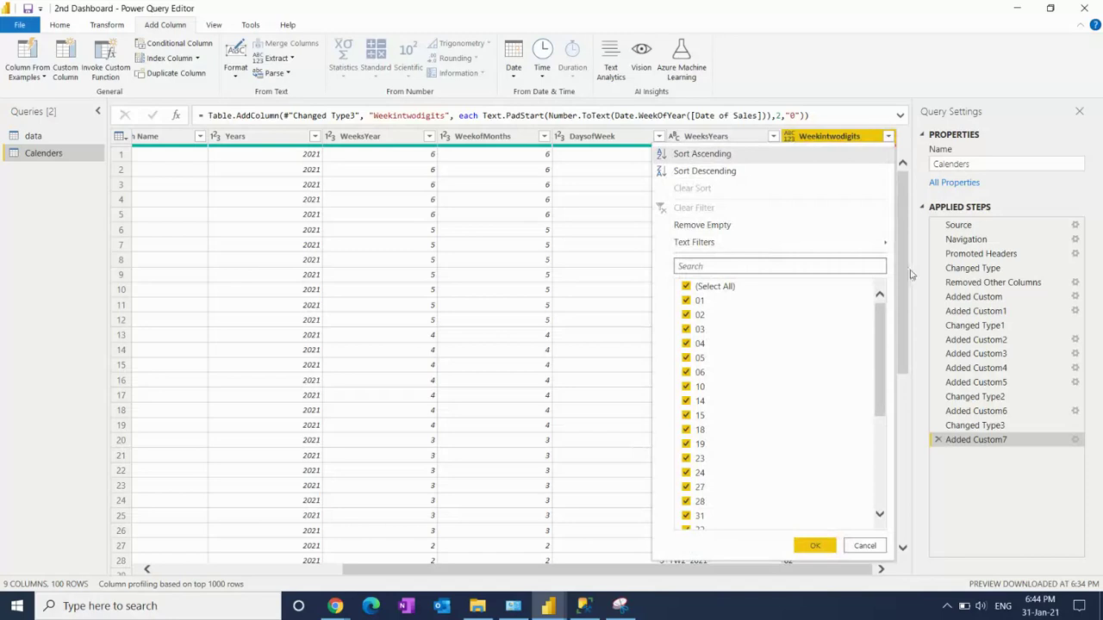
mouse_move(882, 342)
mouse_down()
mouse_move(888, 476)
mouse_move(884, 302)
mouse_up()
click(597, 369)
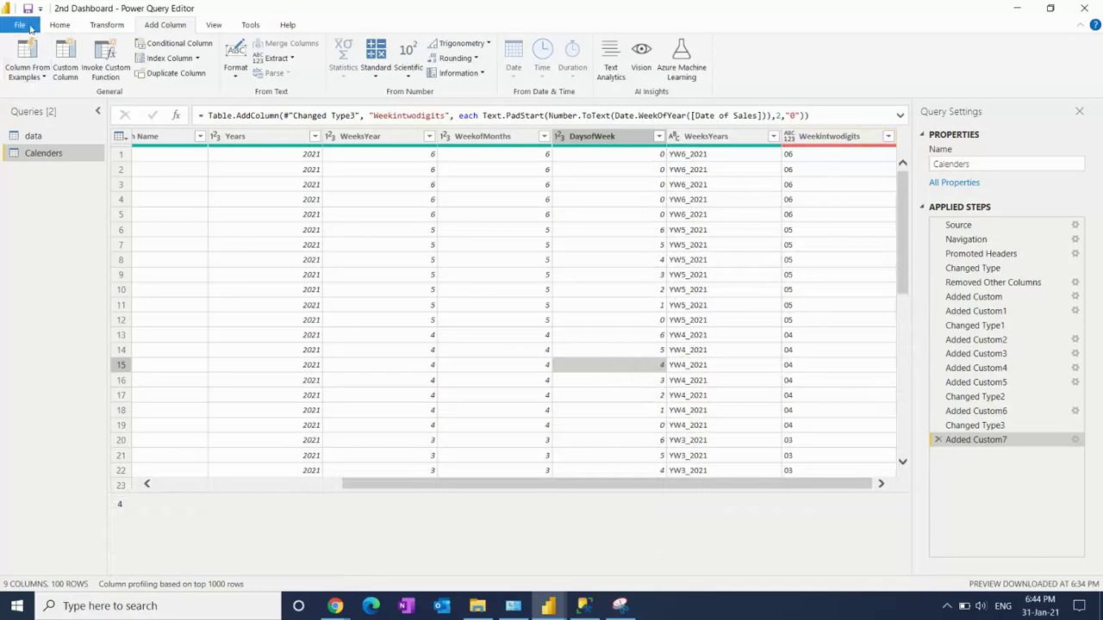
Step: Keep DaysofWeek as Whole Number, replacing the existing type-change step
click(104, 29)
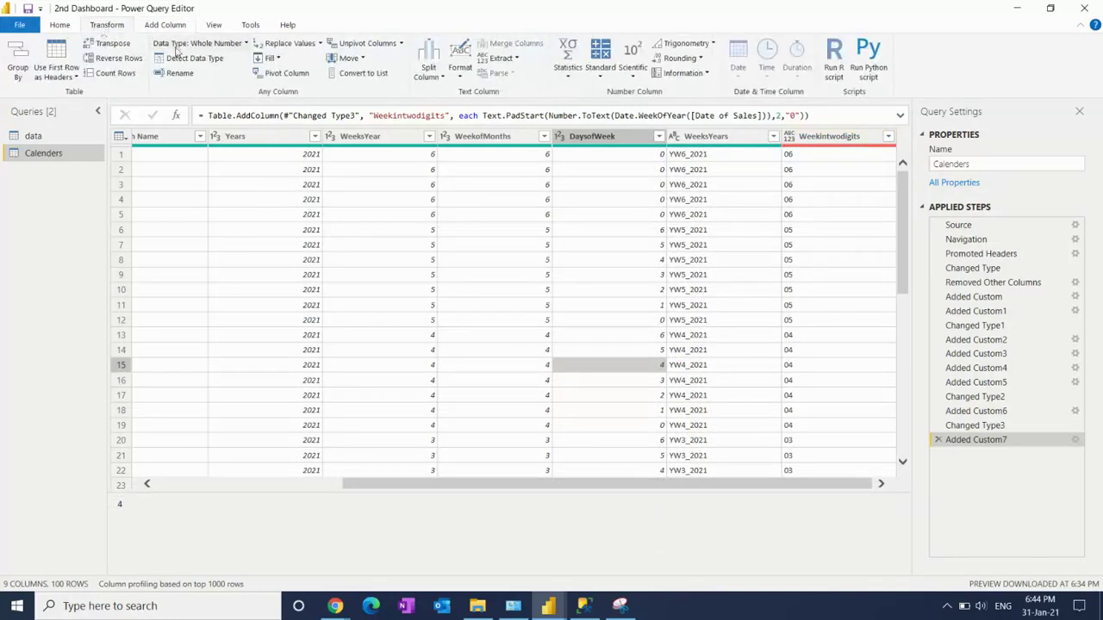
click(199, 43)
click(181, 202)
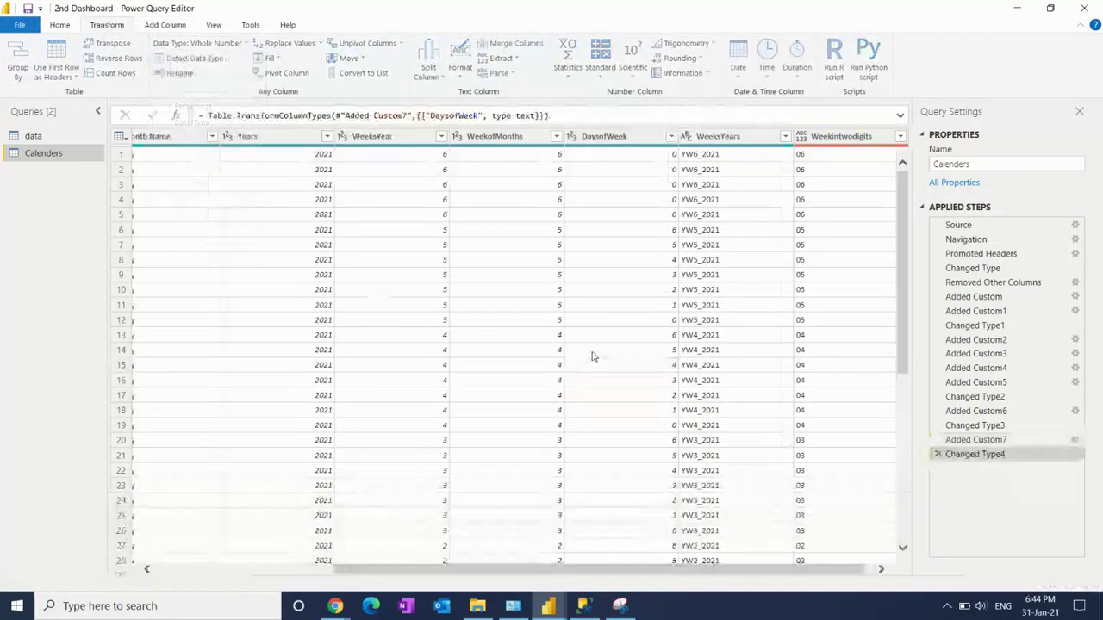
click(827, 140)
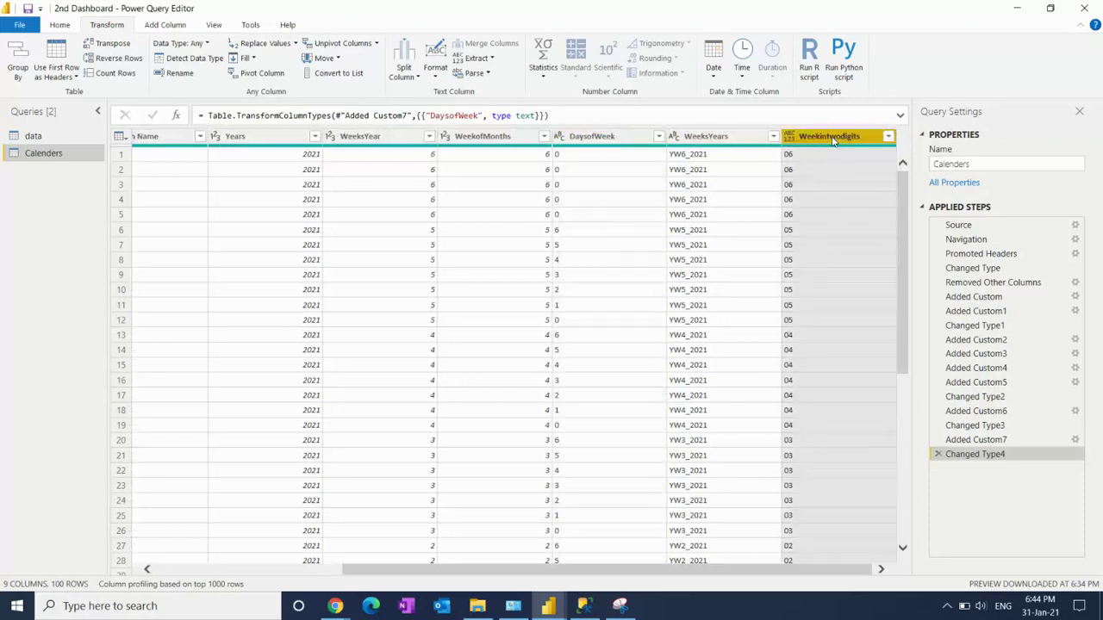
click(586, 138)
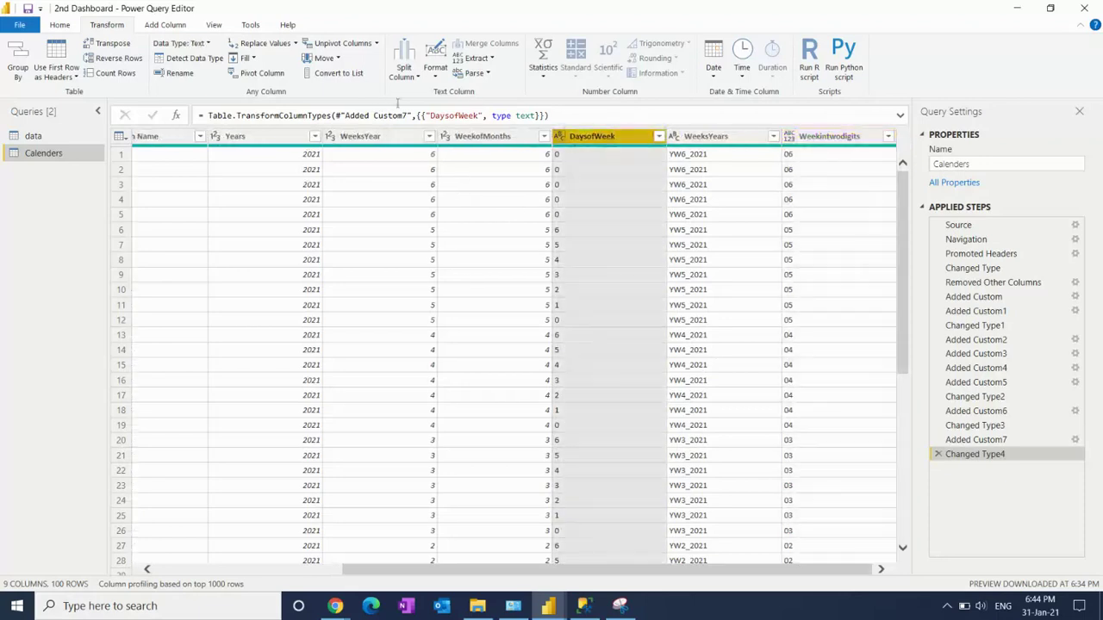
click(184, 49)
click(194, 91)
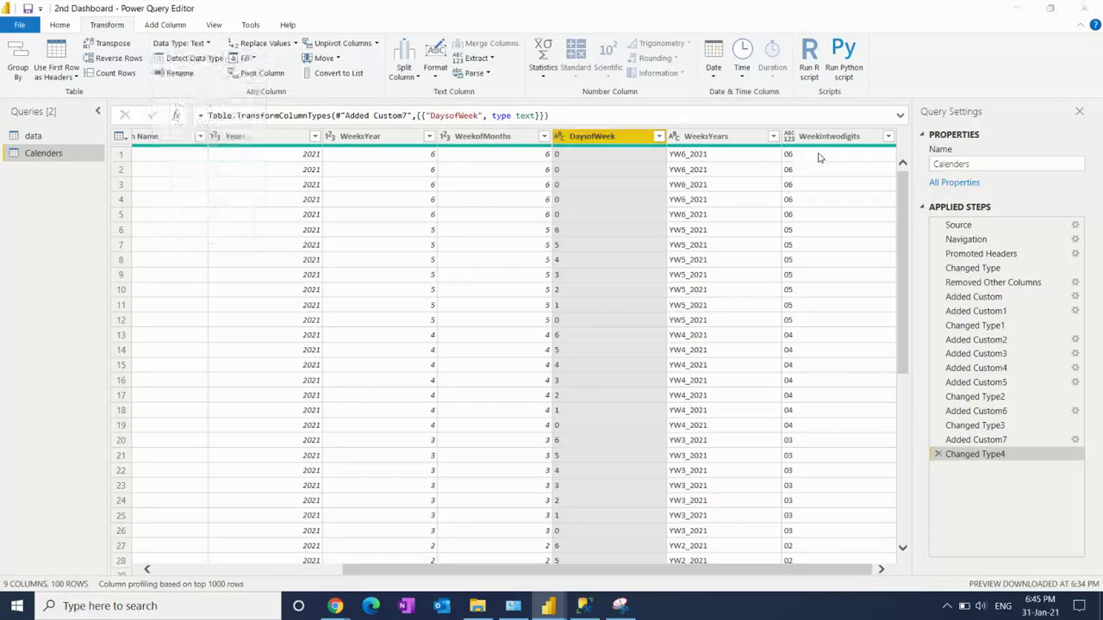
key(Return)
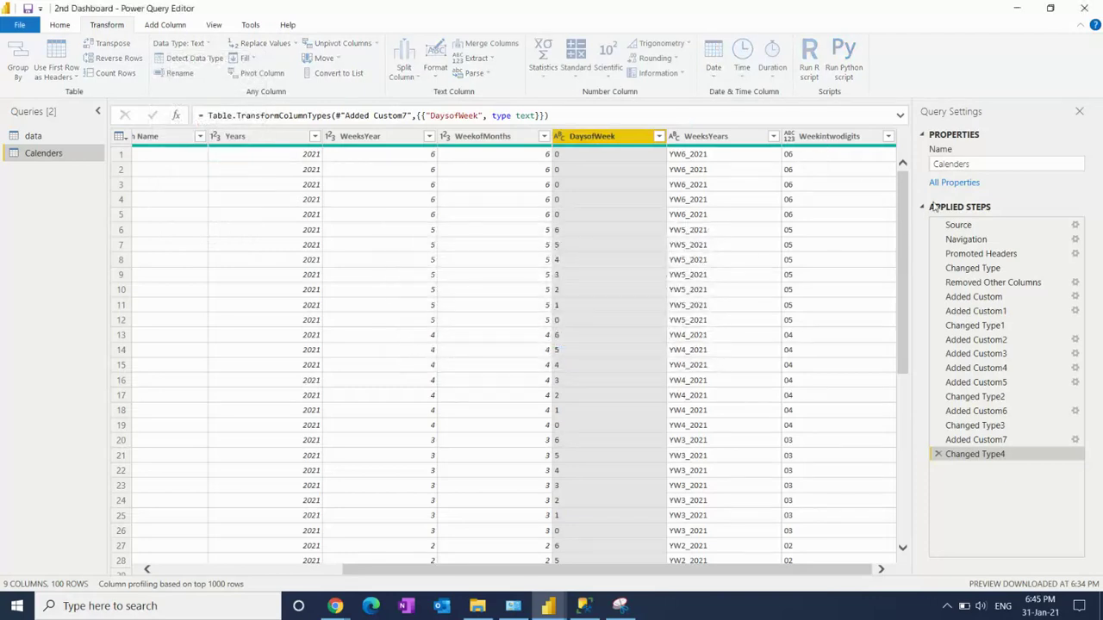
Step: Change the Weekintwodigits column's data type to Text
click(845, 142)
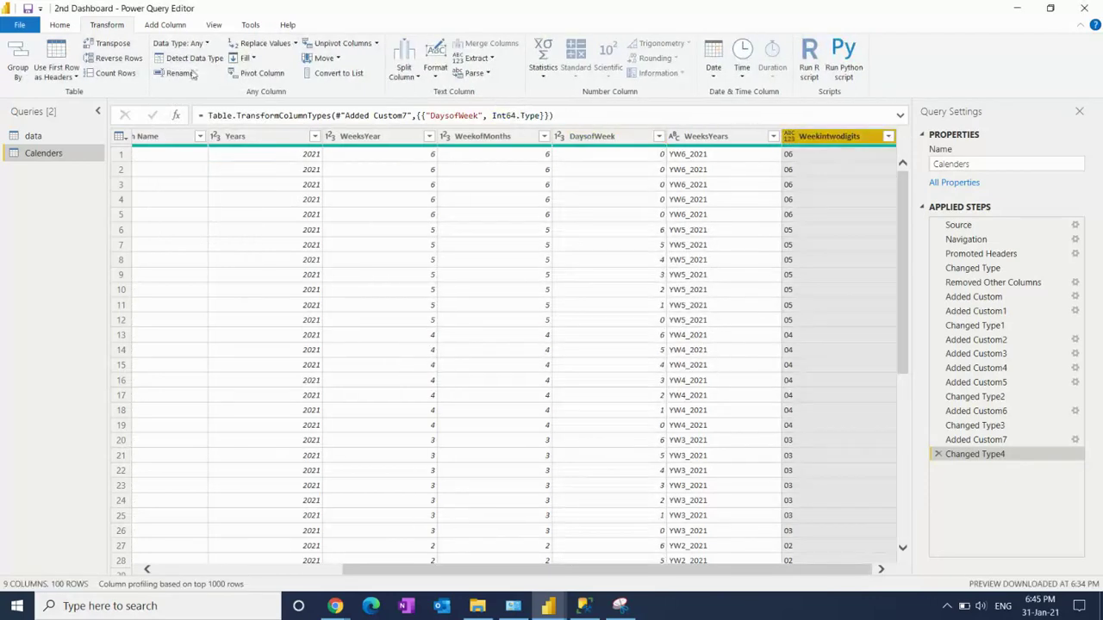
click(177, 45)
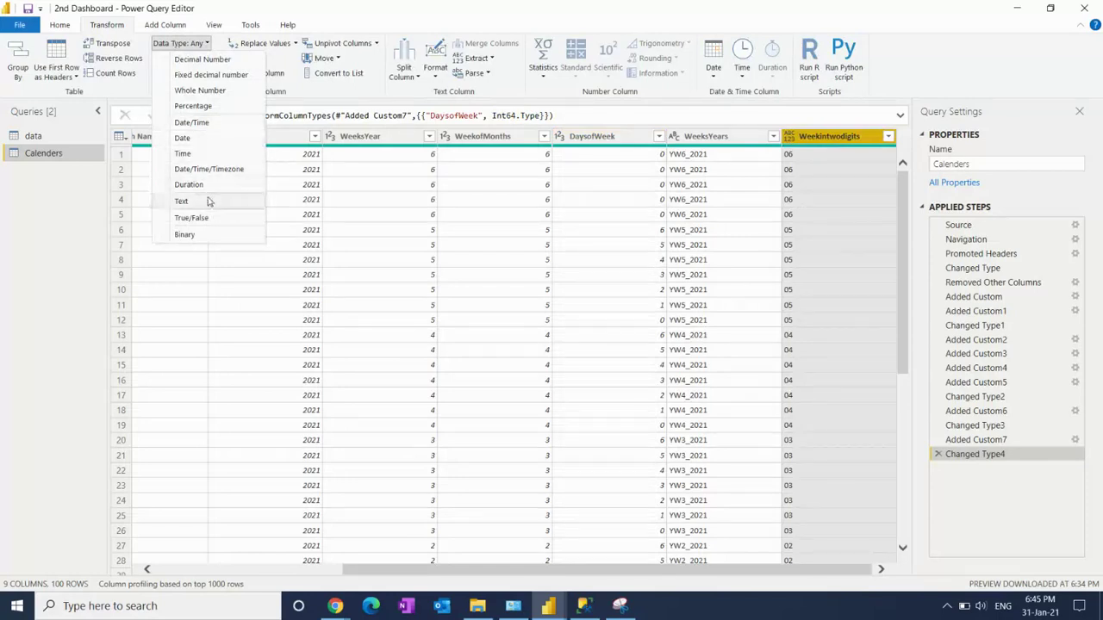
click(208, 200)
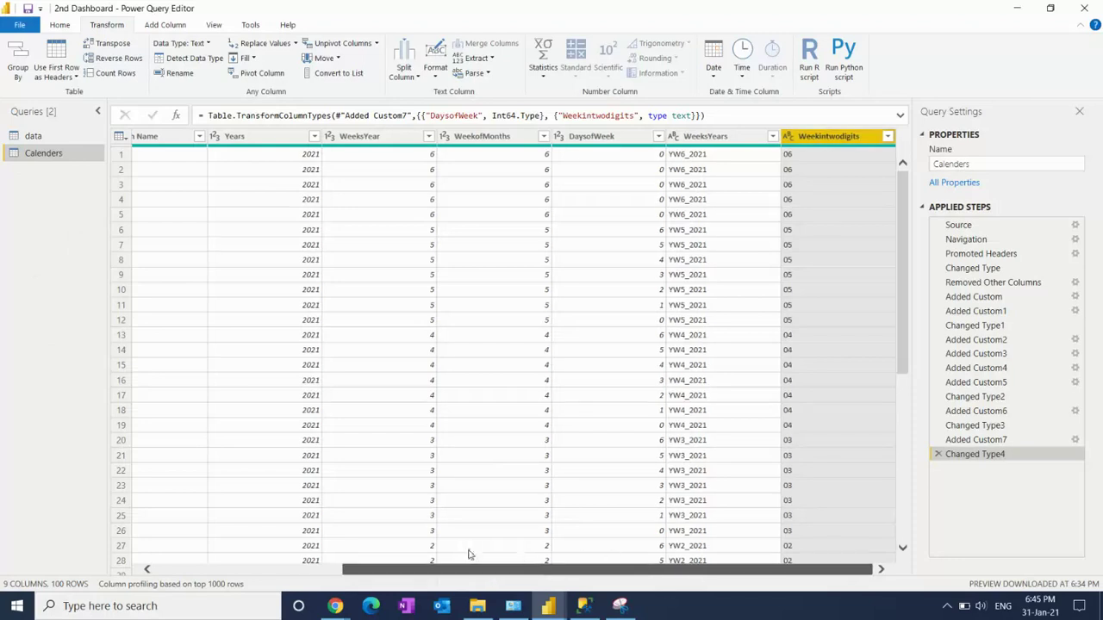
mouse_move(469, 554)
mouse_down()
mouse_move(264, 535)
mouse_move(349, 531)
mouse_move(234, 393)
mouse_up()
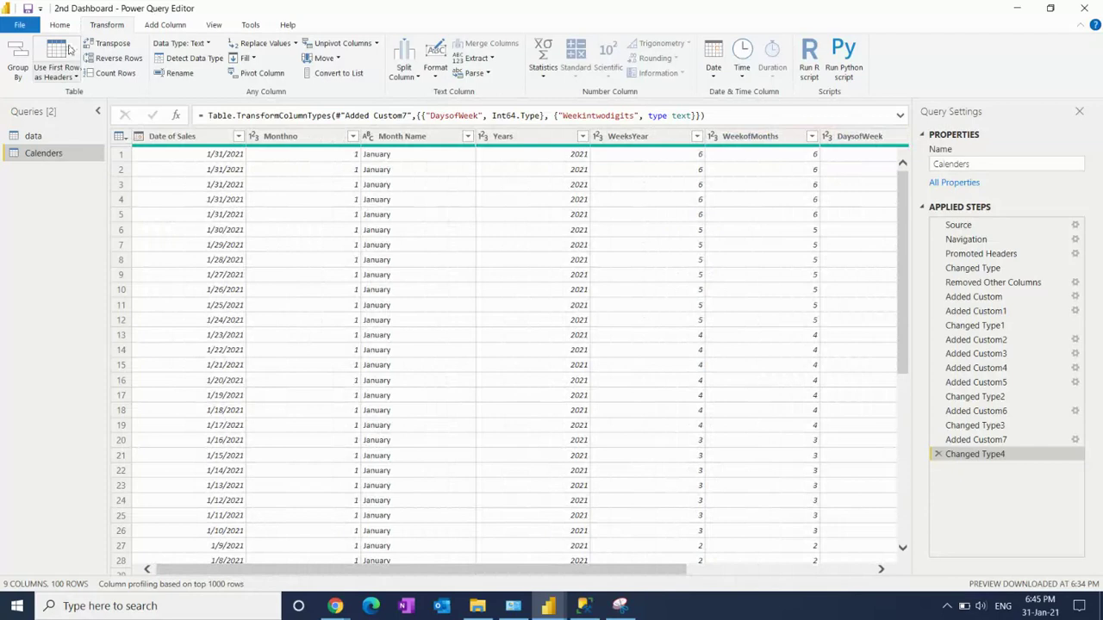
Step: Close the Power Query Editor and apply the changes to the report
click(60, 24)
click(30, 76)
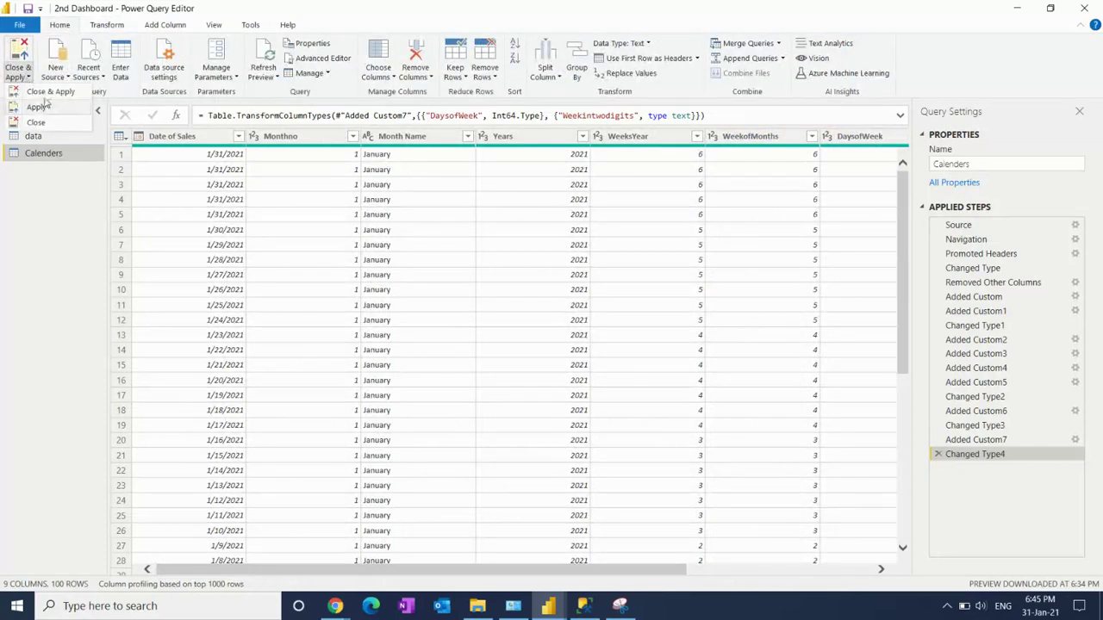
key(Escape)
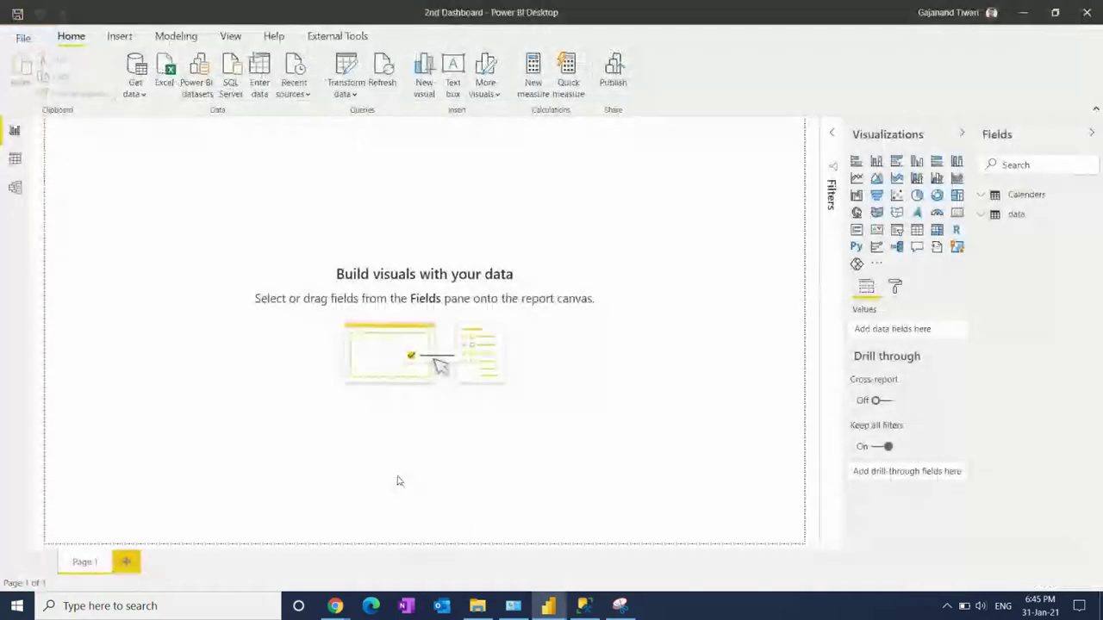